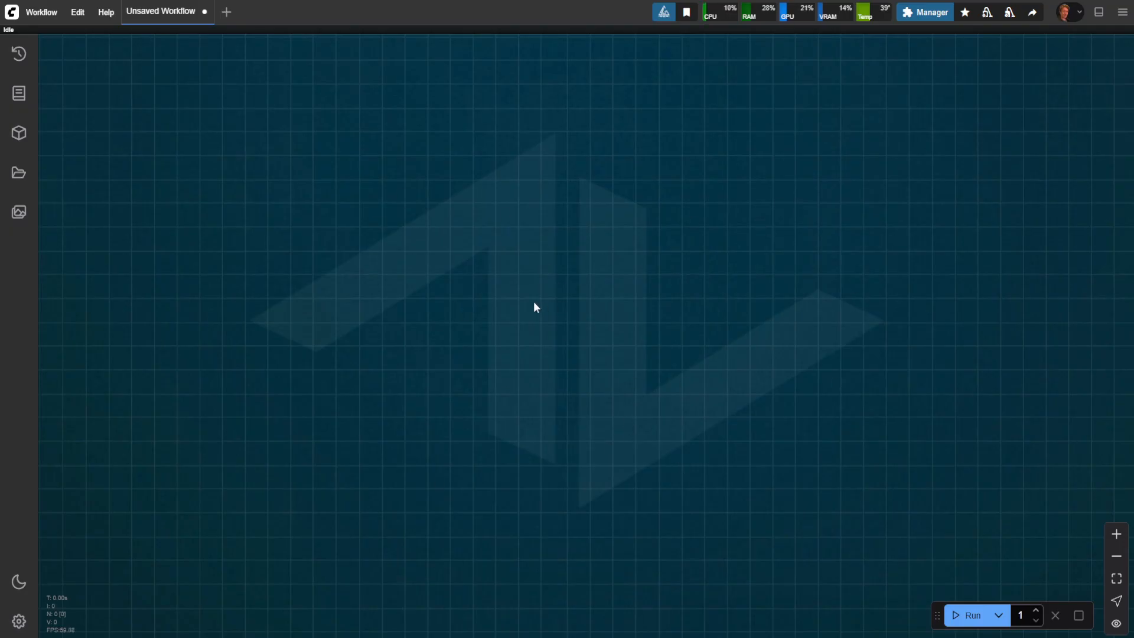
Step: Add a Load Image node to the empty canvas
double_click(490, 287)
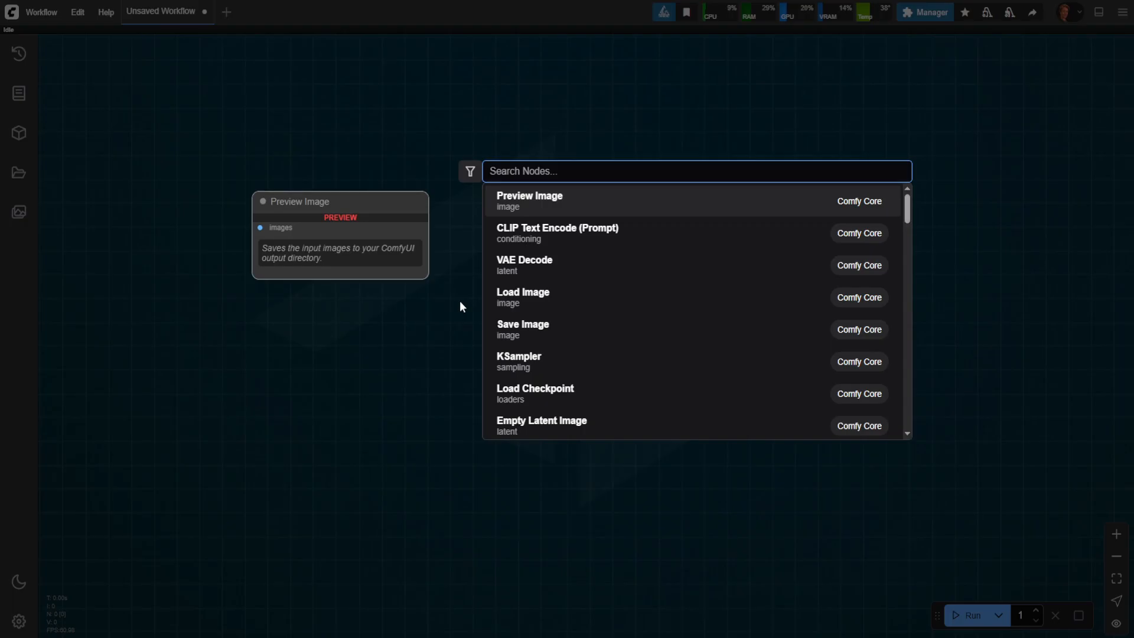
text(load)
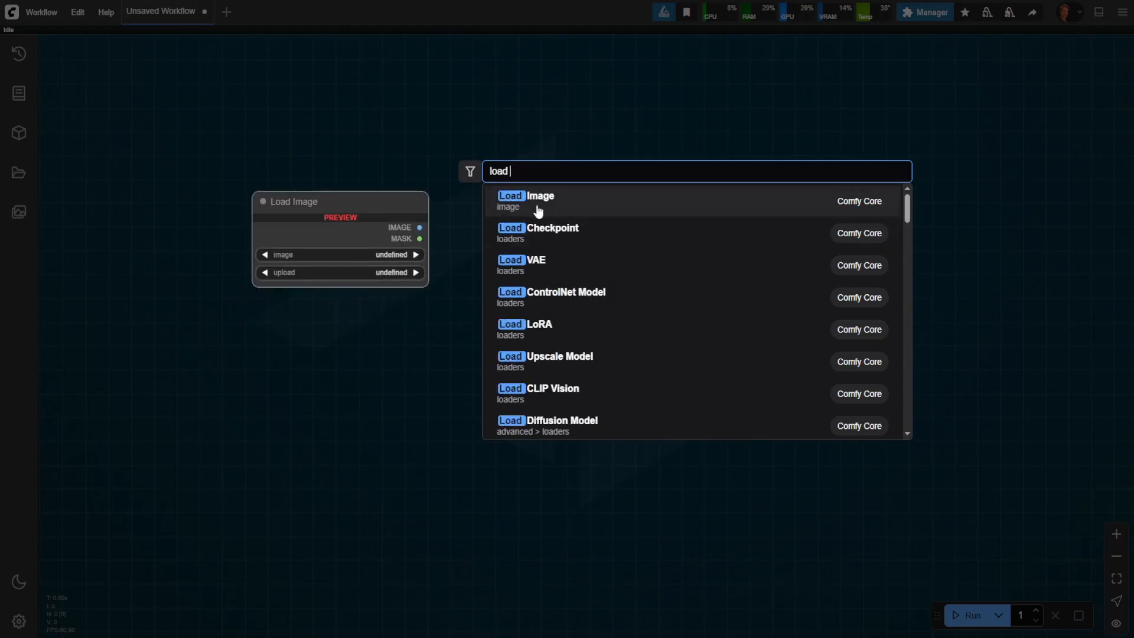
click(537, 211)
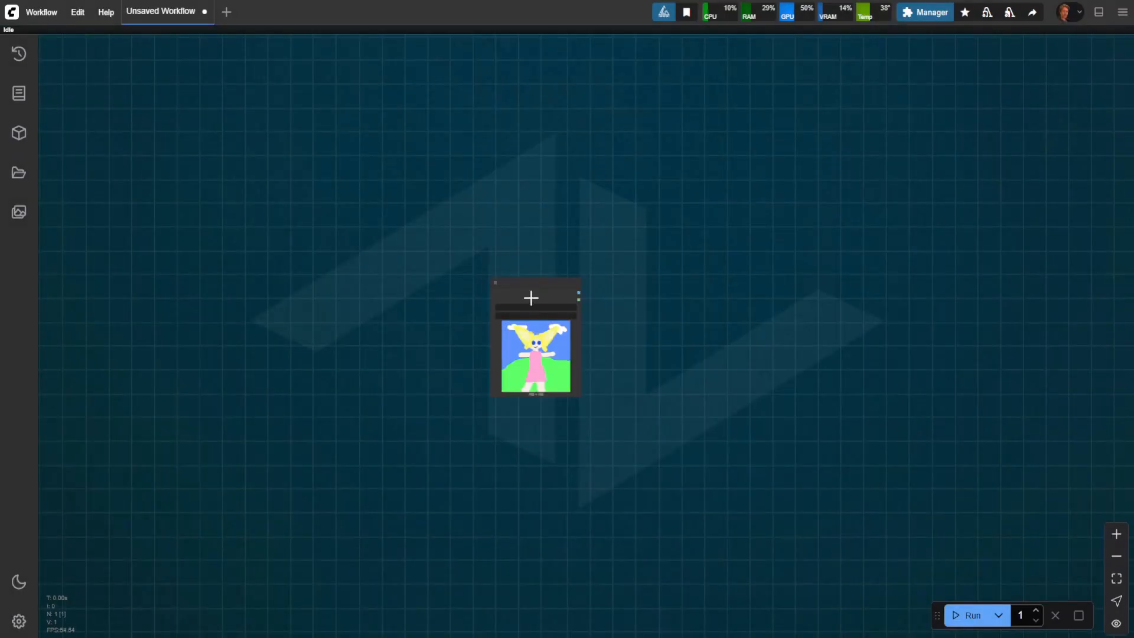
scroll(445, 371, up, 5)
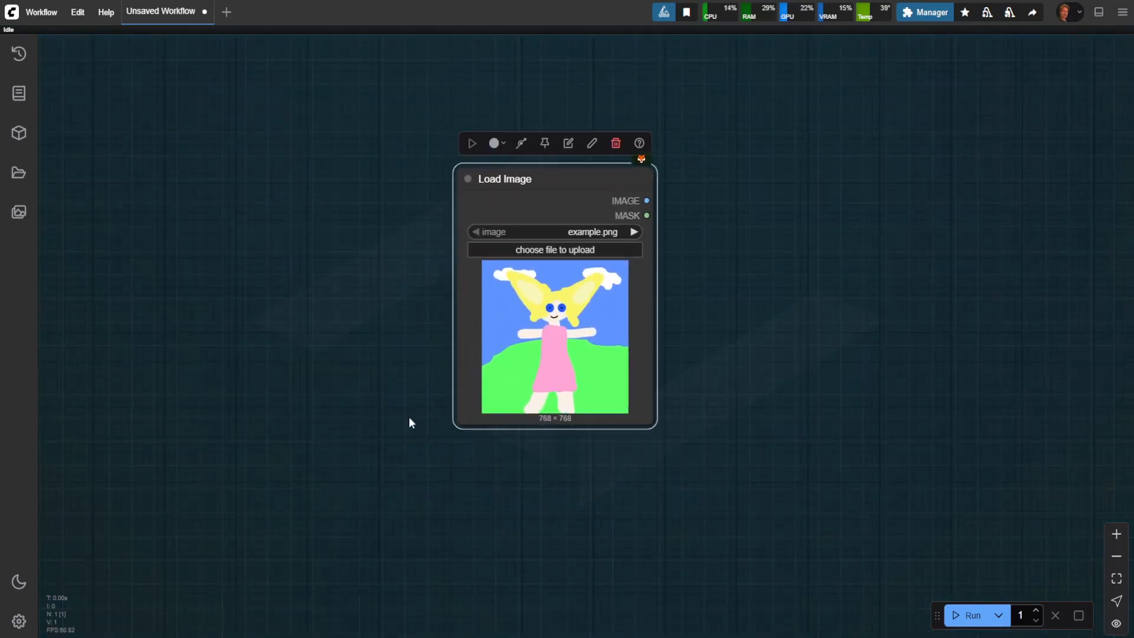
scroll(412, 423, down, 5)
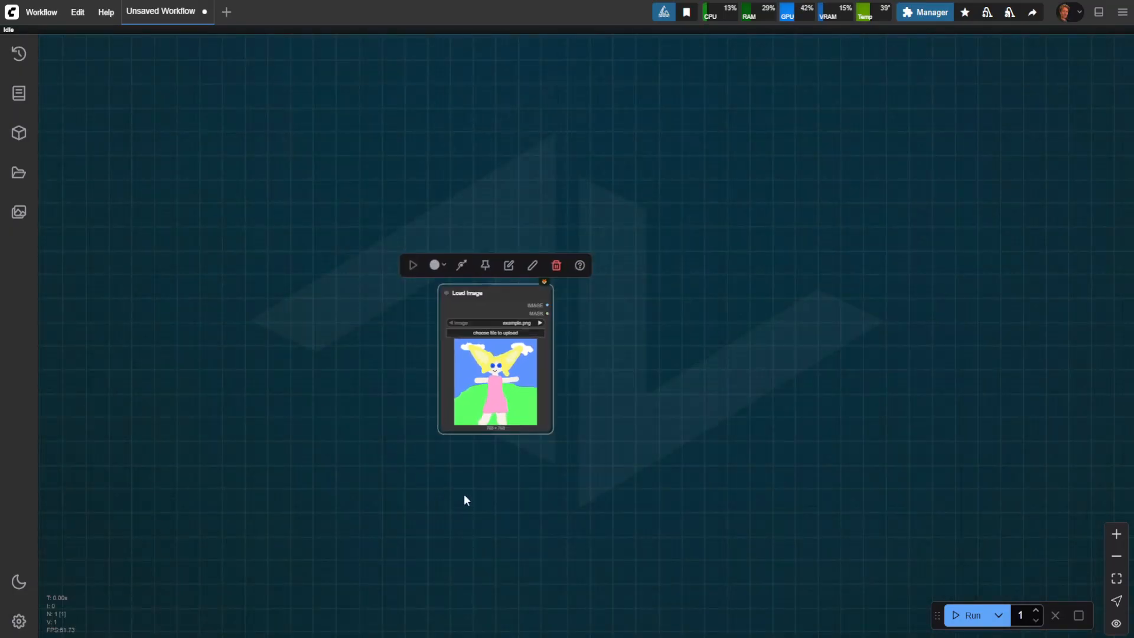
click(391, 461)
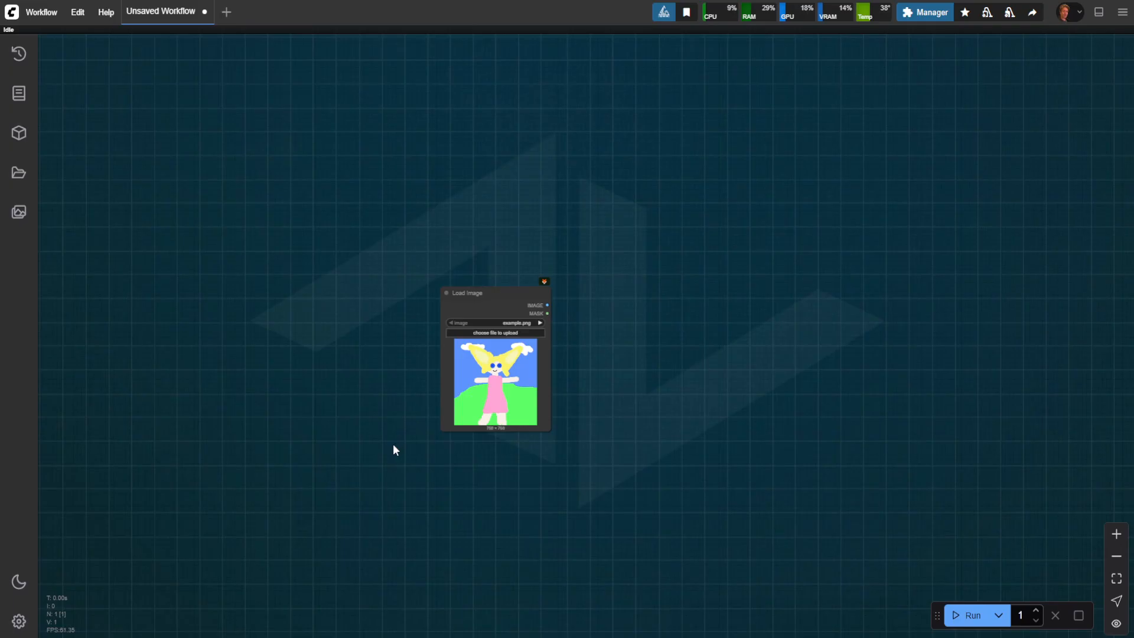
drag(393, 446, 427, 414)
key(space)
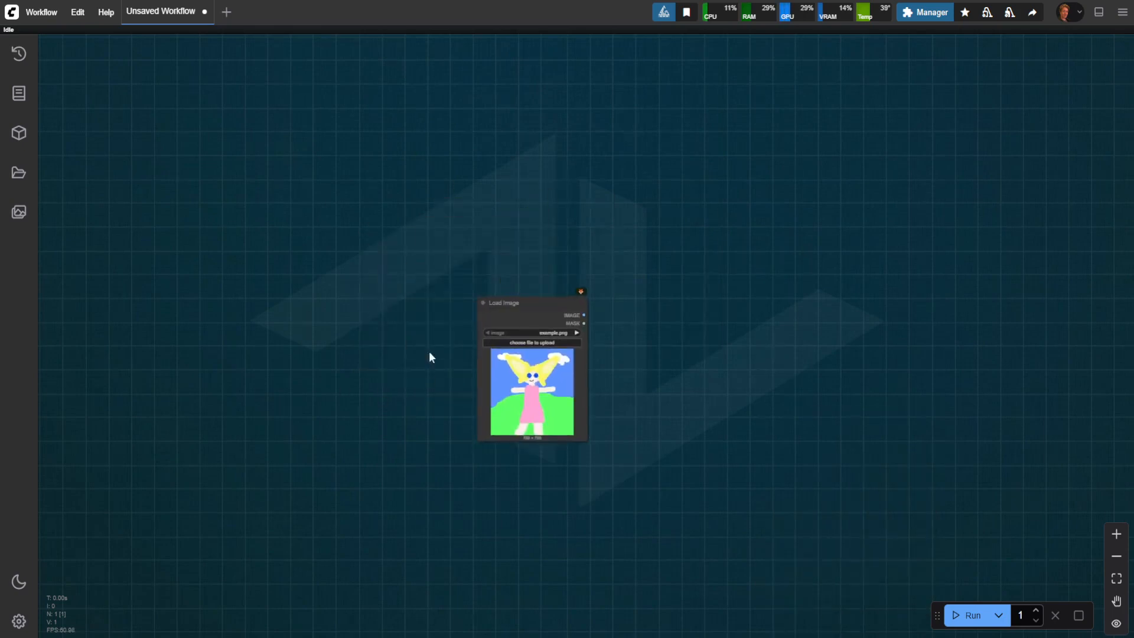
scroll(452, 369, up, 6)
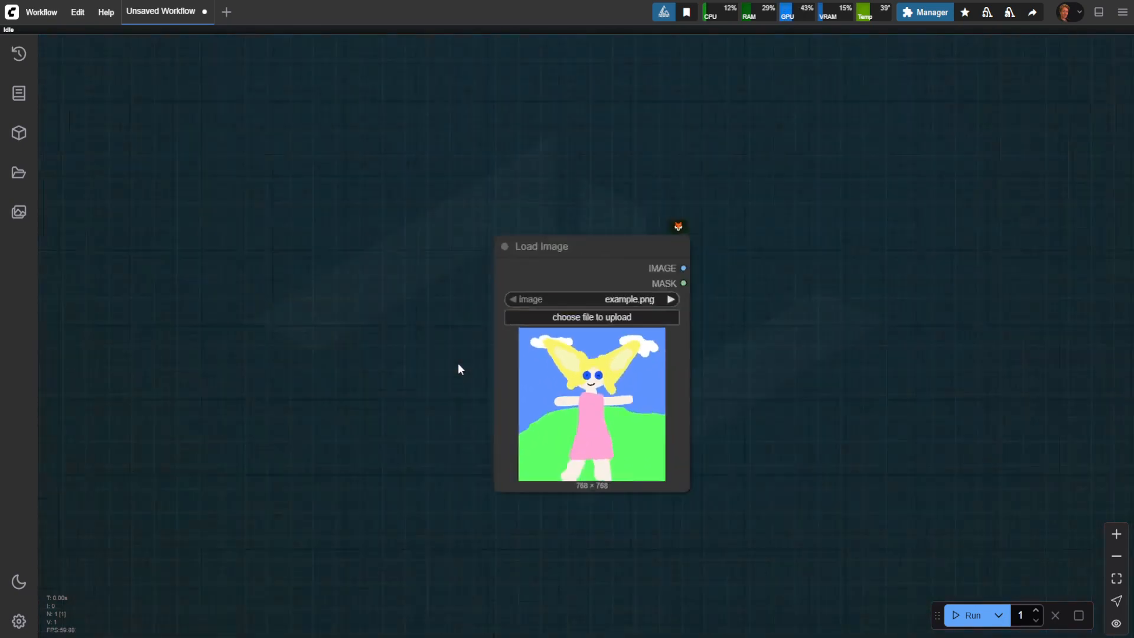
scroll(458, 369, down, 5)
scroll(444, 383, up, 5)
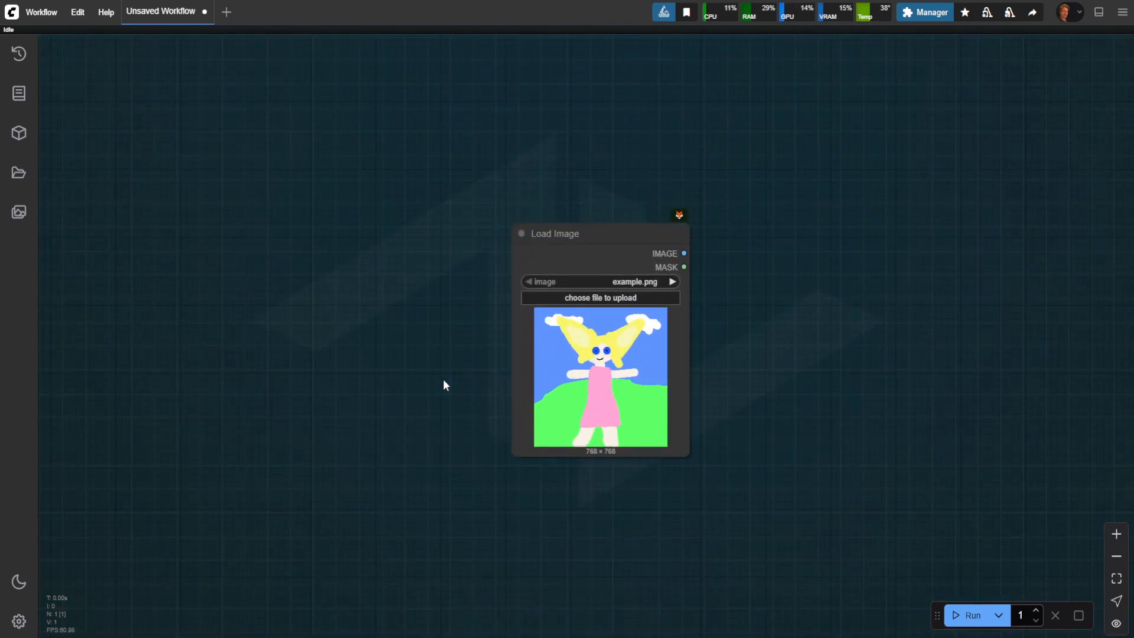
drag(450, 384, 376, 397)
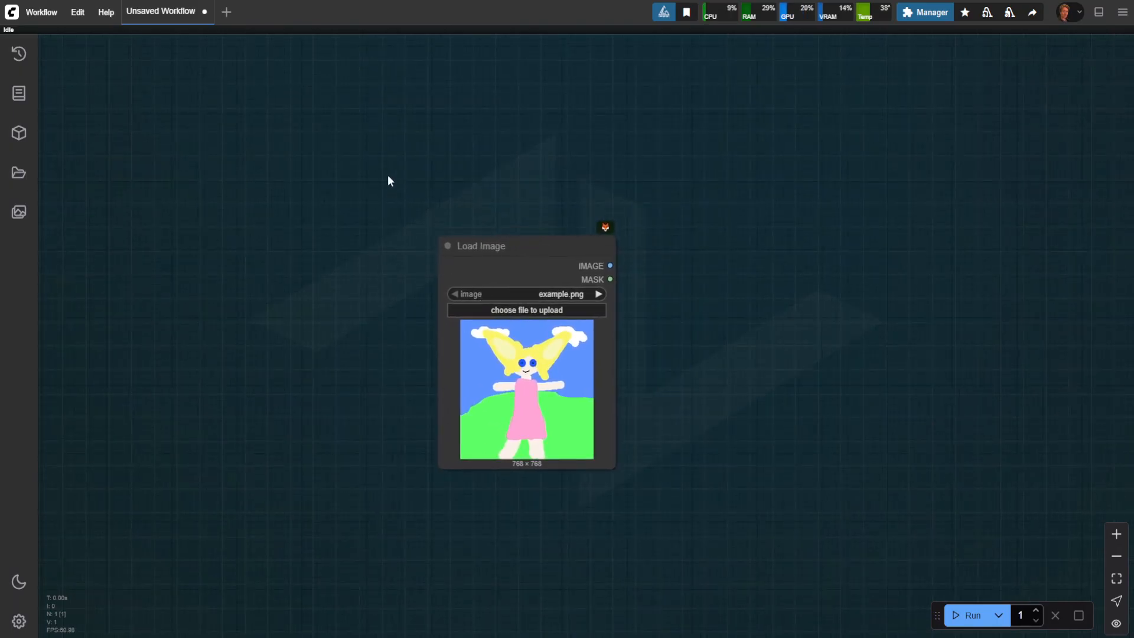
Step: Box-select the Load Image node, move it up the canvas and deselect it
drag(350, 142, 718, 570)
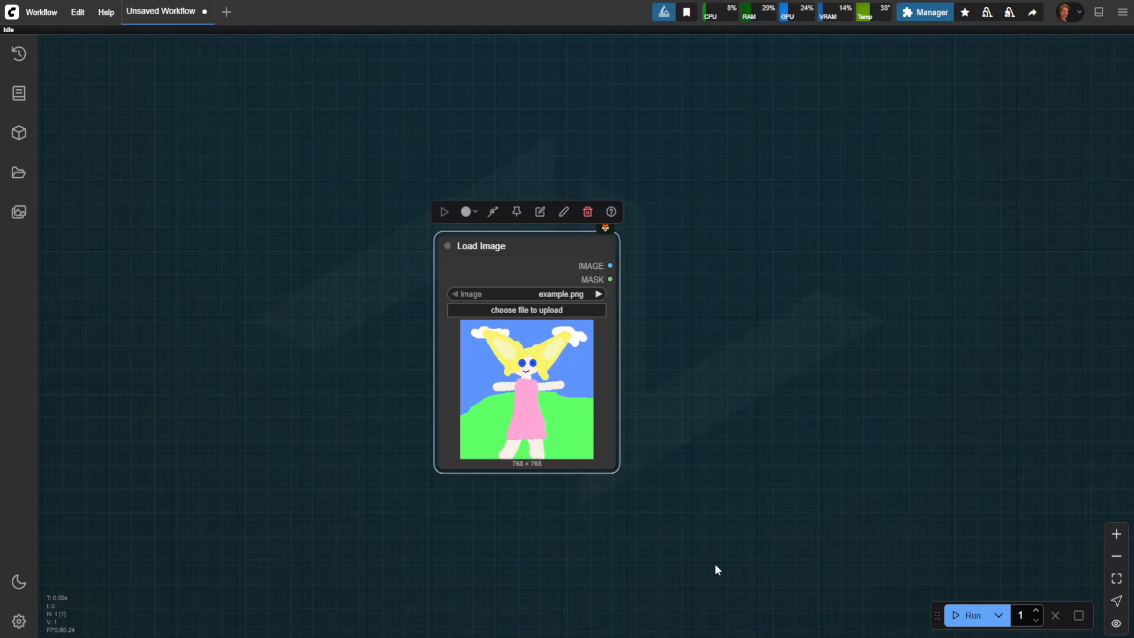
drag(516, 250, 477, 182)
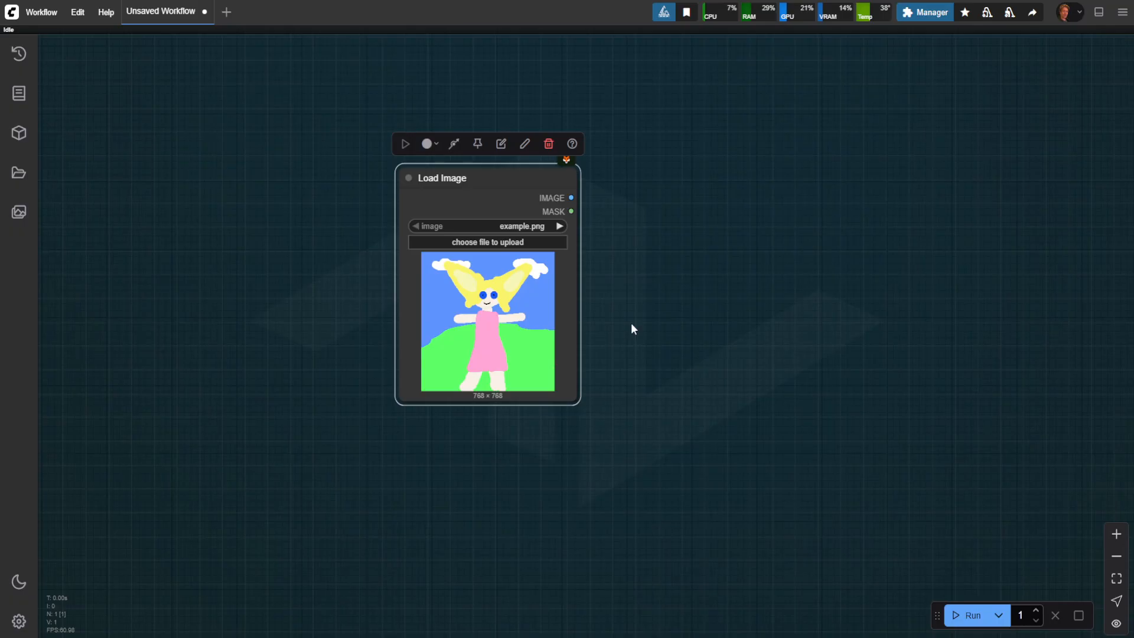
click(721, 251)
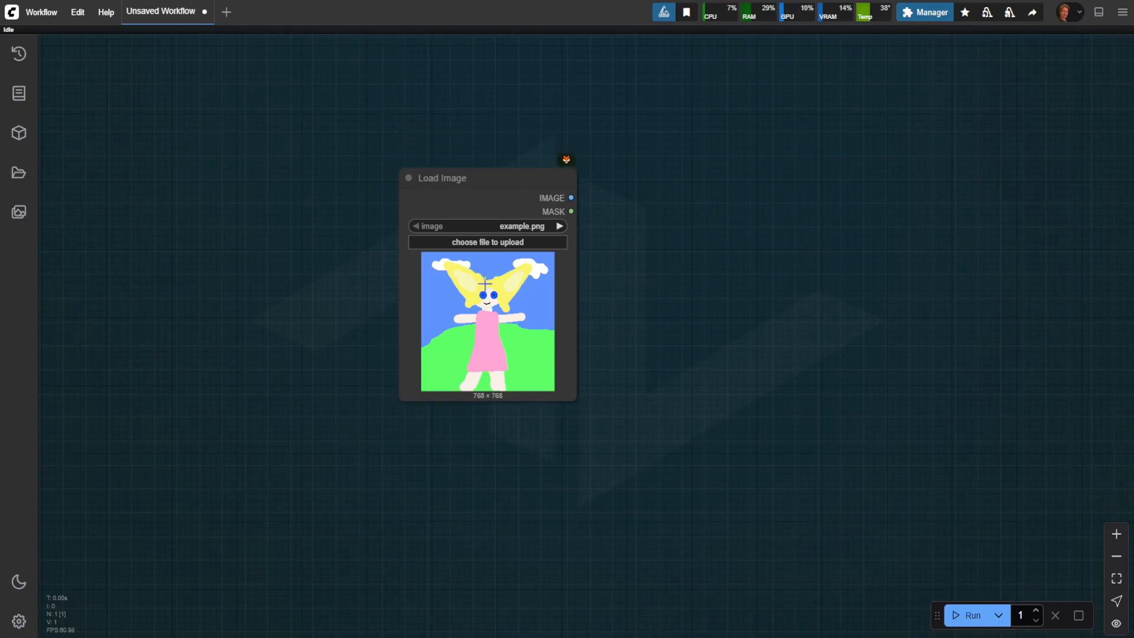
drag(400, 299, 428, 336)
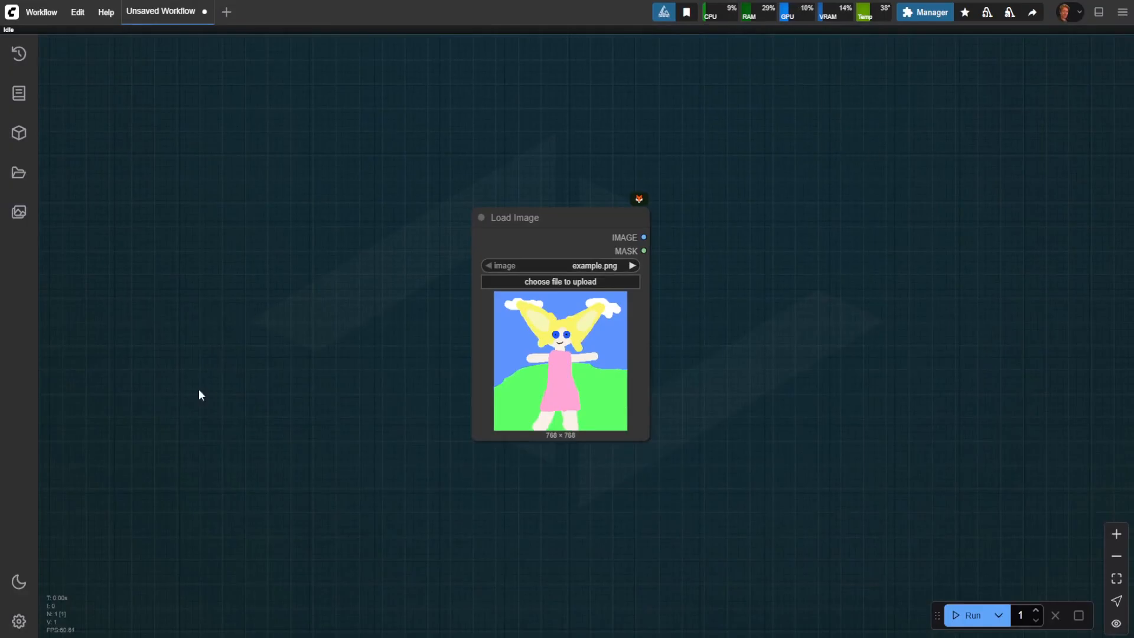
Step: Open the settings and search for "always snap" to review the Always snap to grid option
click(19, 621)
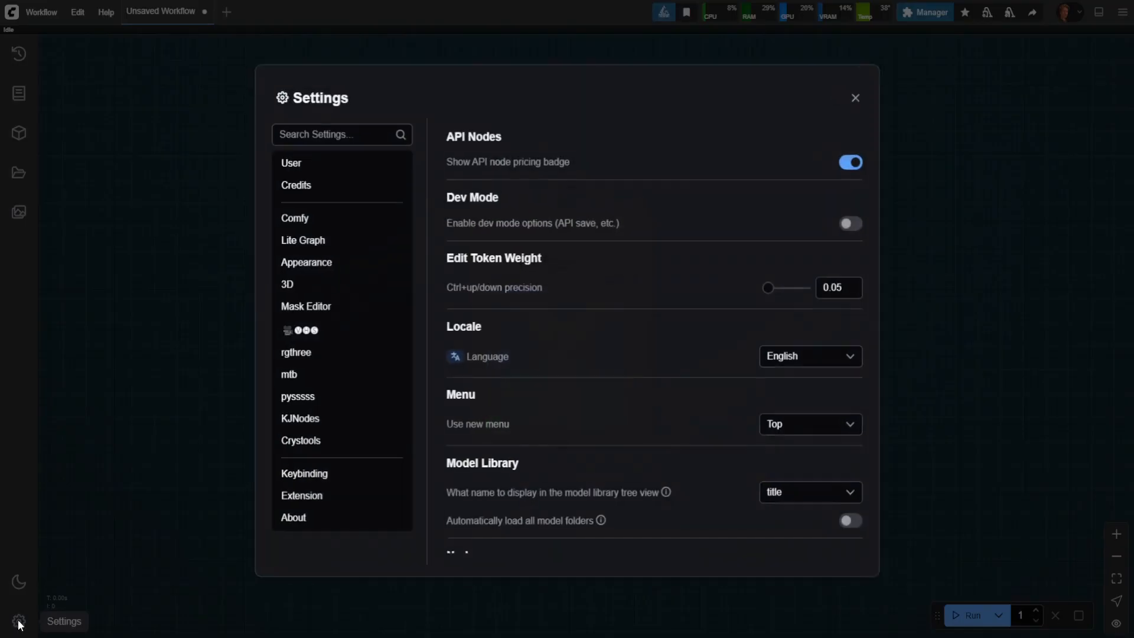
click(339, 138)
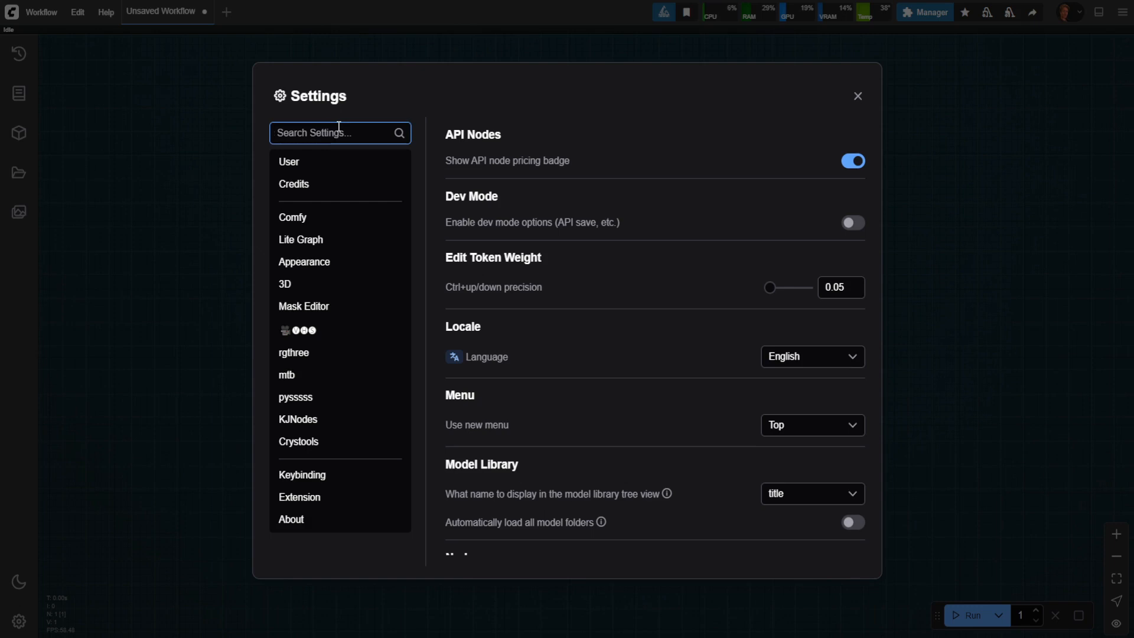
text(always )
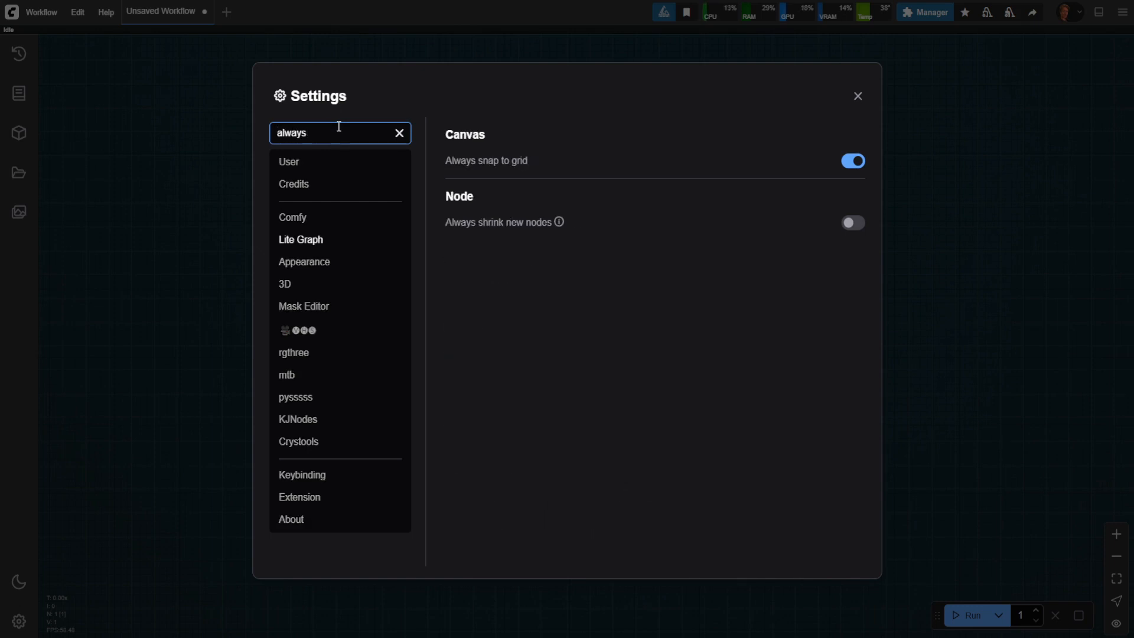
text(snap)
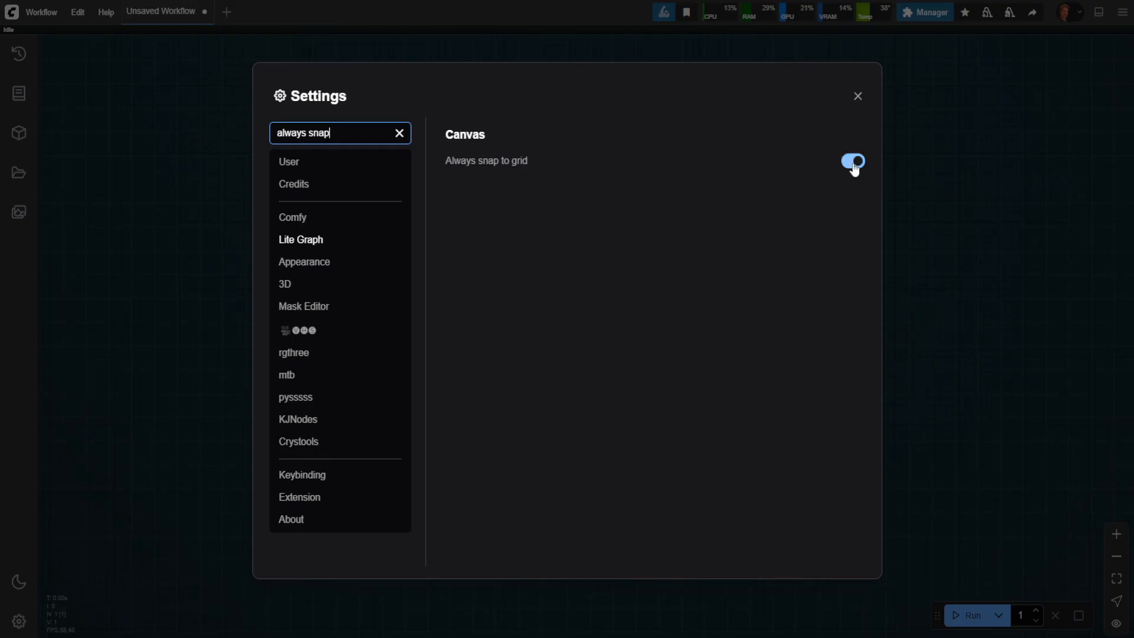
Step: Search the settings for "link", set Link Render Mode to Spline and close the settings
key(ctrl+a)
key(BackSpace)
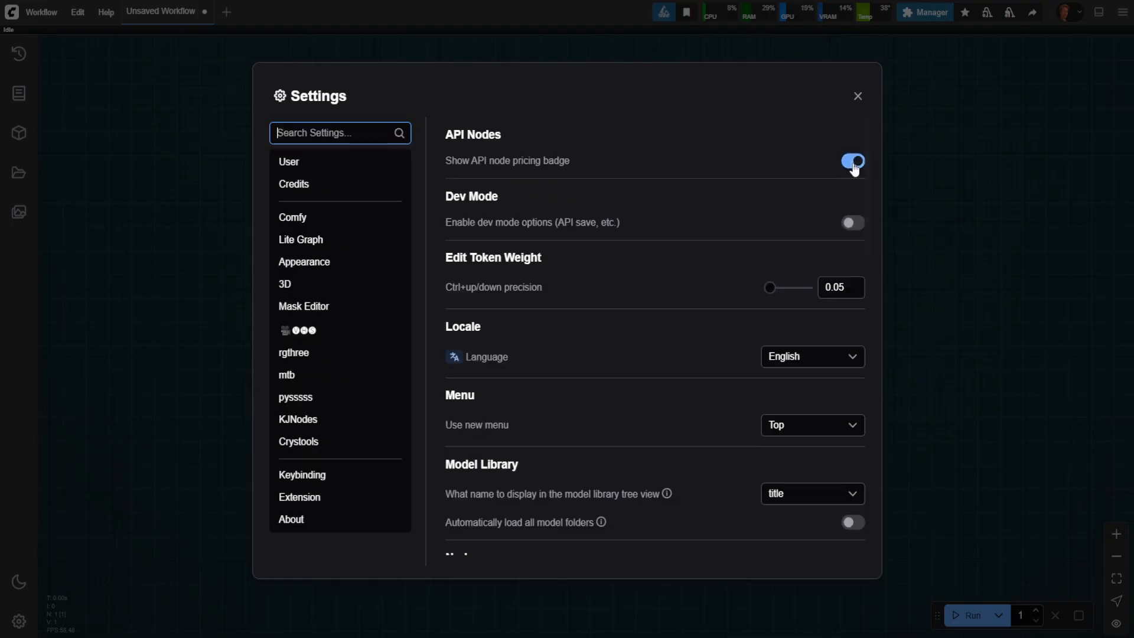
text(link)
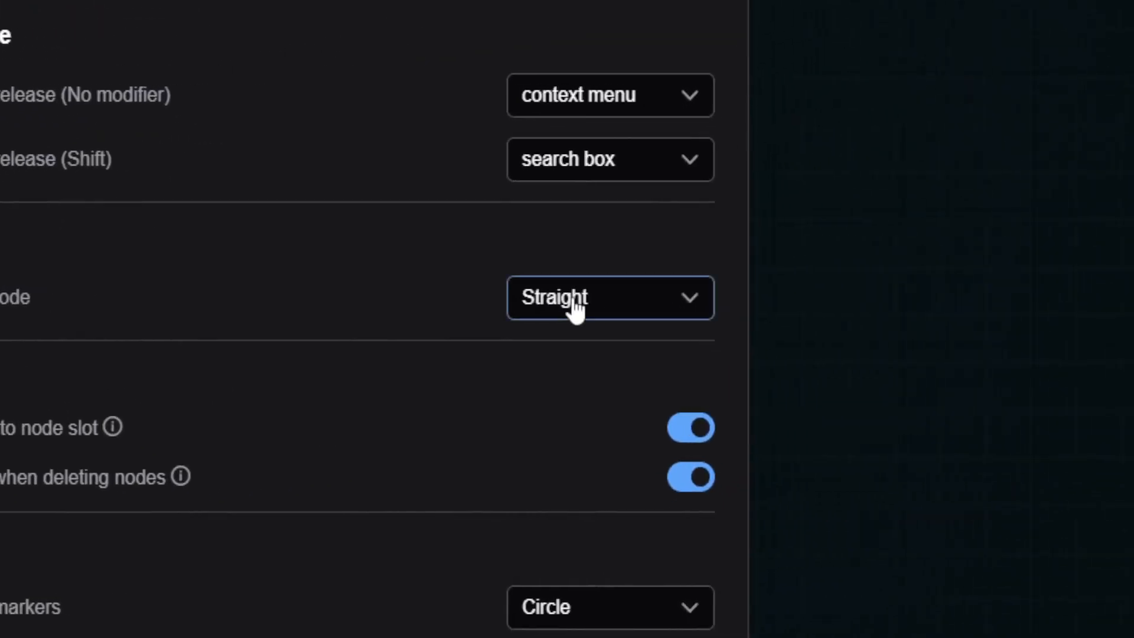
click(573, 307)
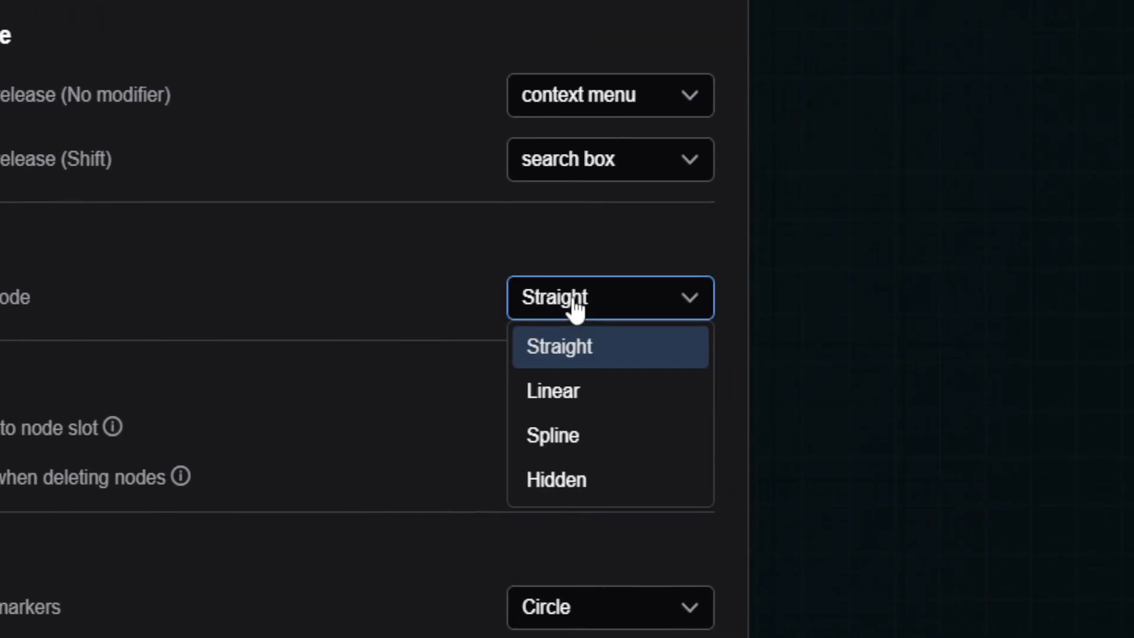
click(590, 454)
click(584, 261)
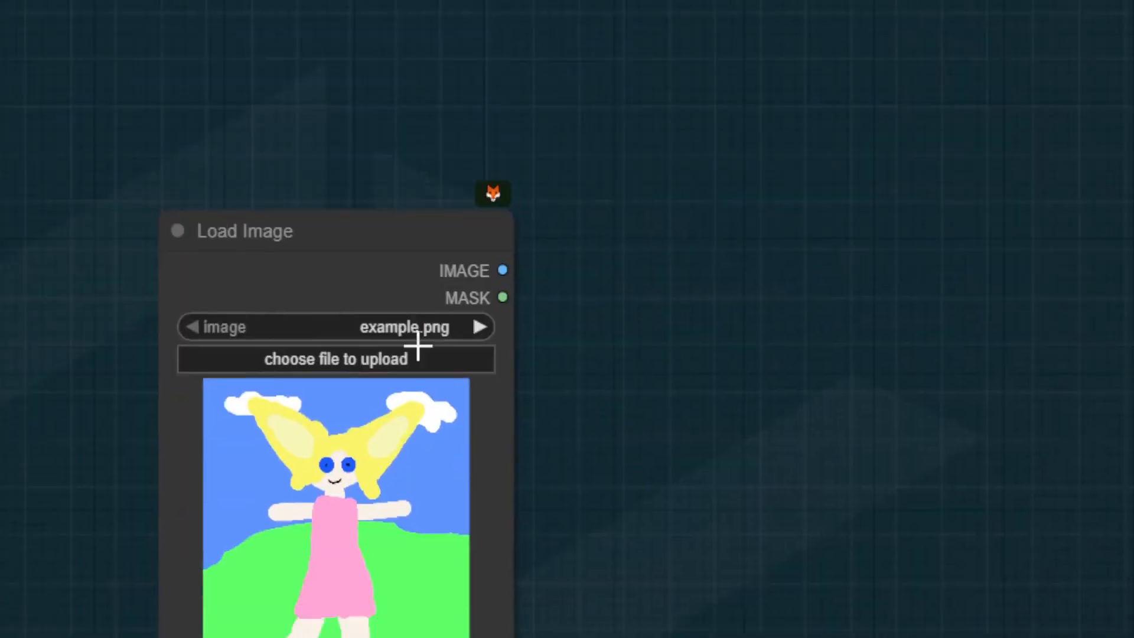
Step: Add a reroute to the Load Image node's IMAGE output and link it to a new Preview Image node
mouse_move(278, 230)
mouse_down()
mouse_move(397, 271)
mouse_move(294, 231)
mouse_up()
drag(519, 270, 804, 391)
click(617, 318)
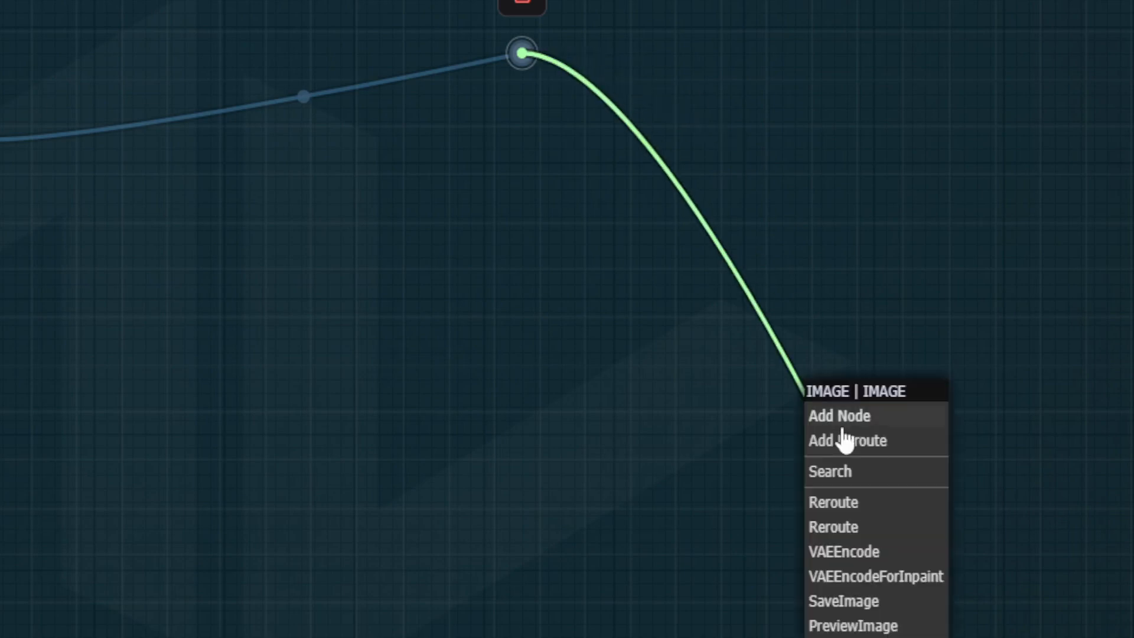
click(848, 473)
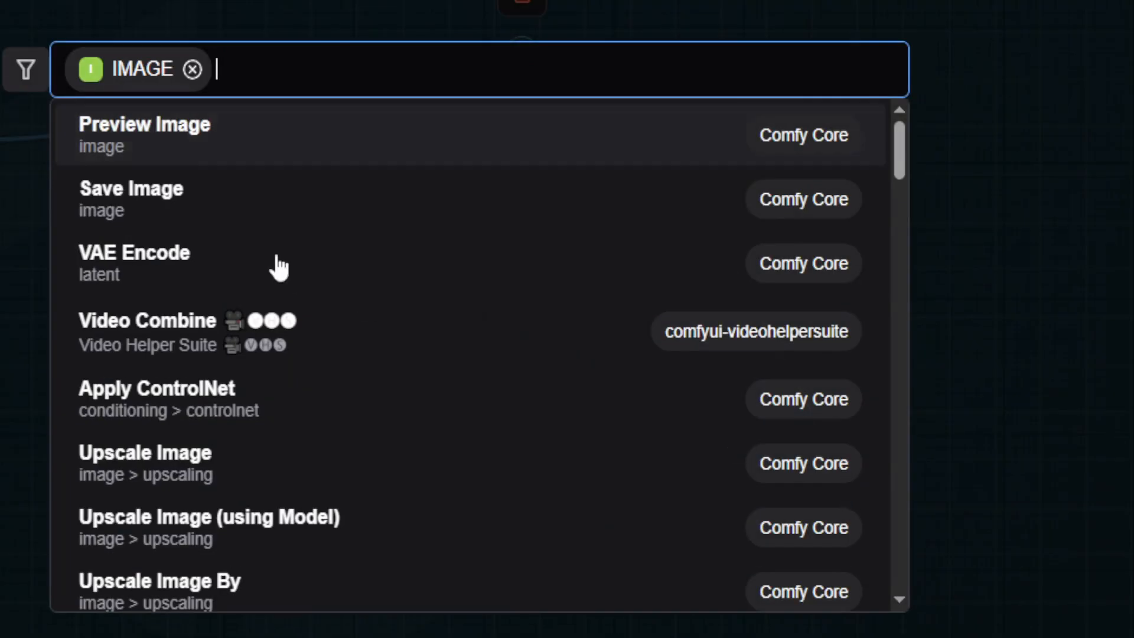
click(213, 137)
drag(910, 392, 792, 65)
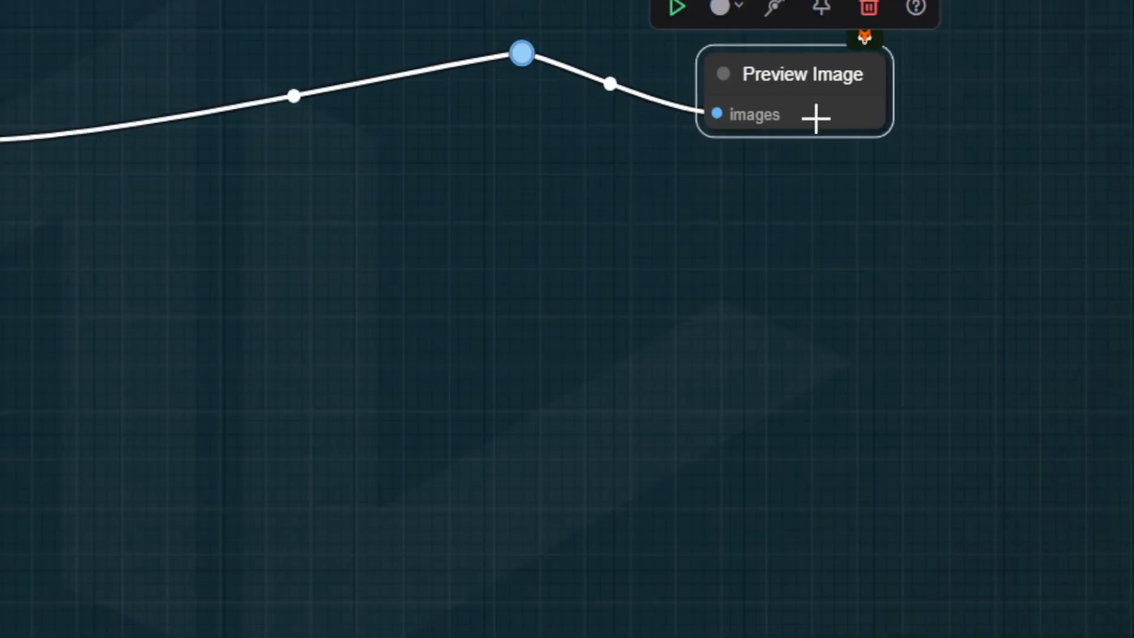
Step: Enlarge the Preview Image node and rearrange it beside the Load Image node, with the reroute above and between them
drag(884, 125, 1012, 539)
drag(648, 276, 225, 520)
drag(301, 246, 571, 53)
click(457, 264)
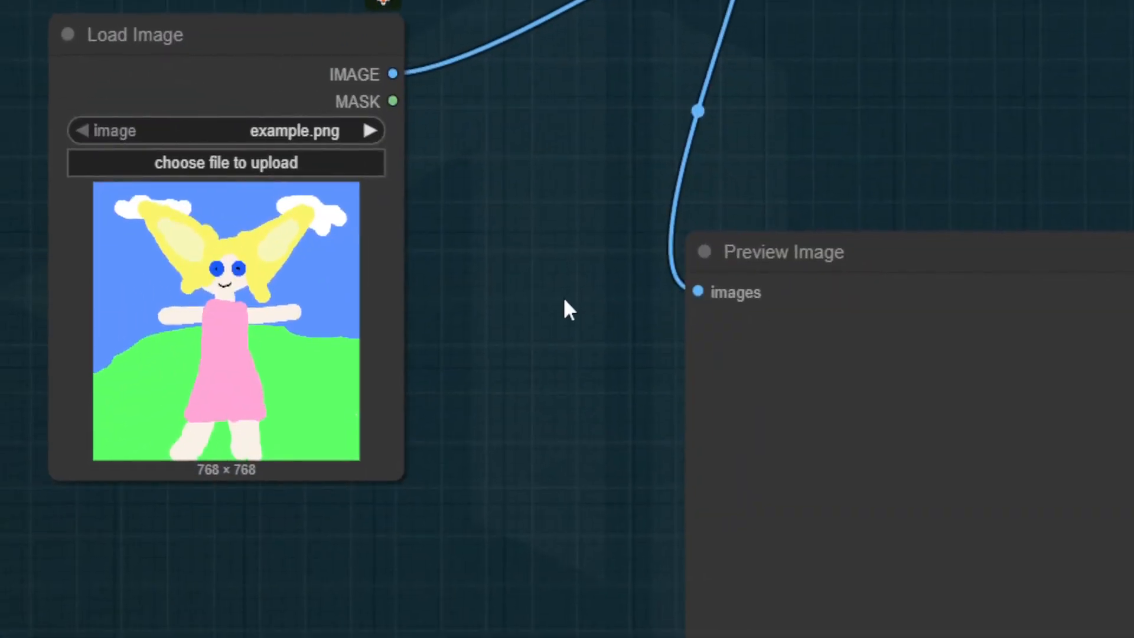
drag(789, 261, 845, 177)
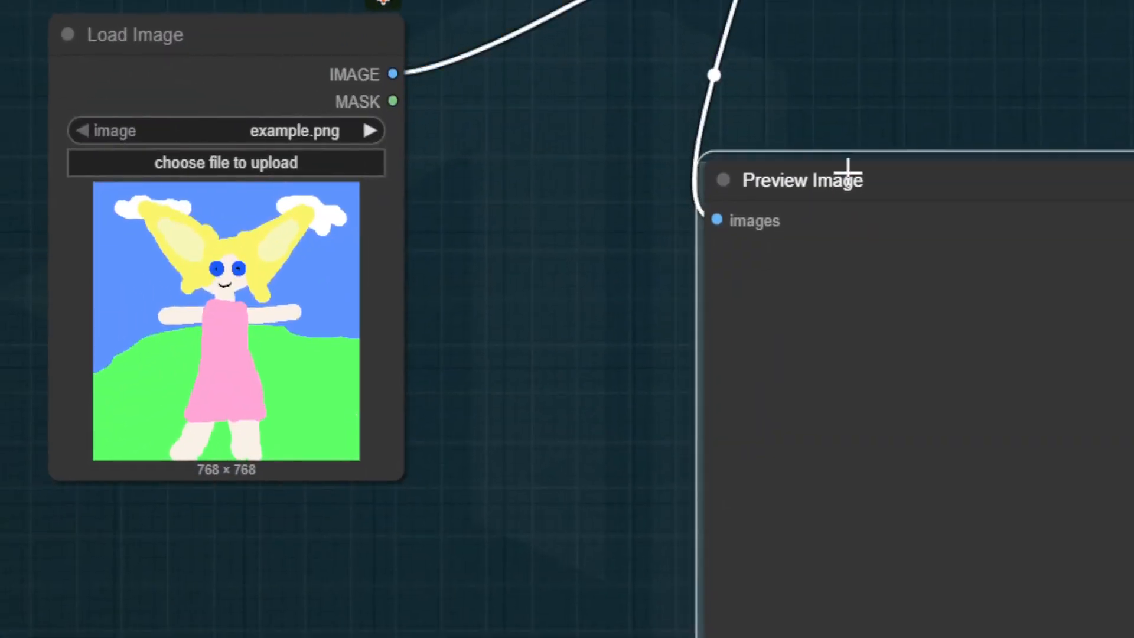
Step: Search the settings for "link render", set Link Render Mode to Straight and close the settings
click(27, 588)
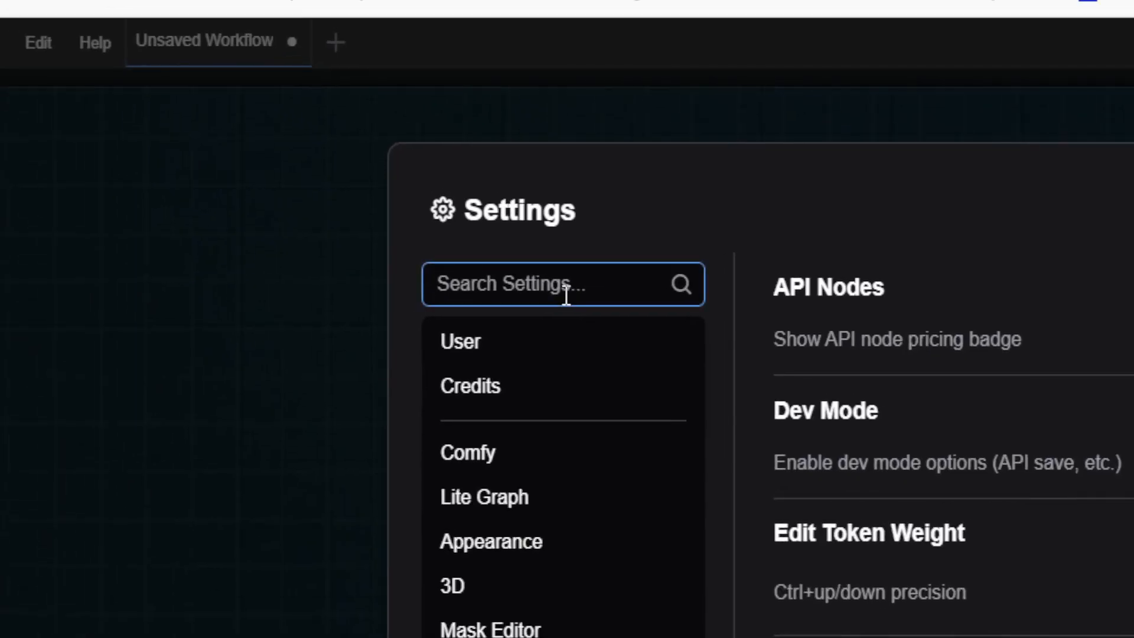
text(link render)
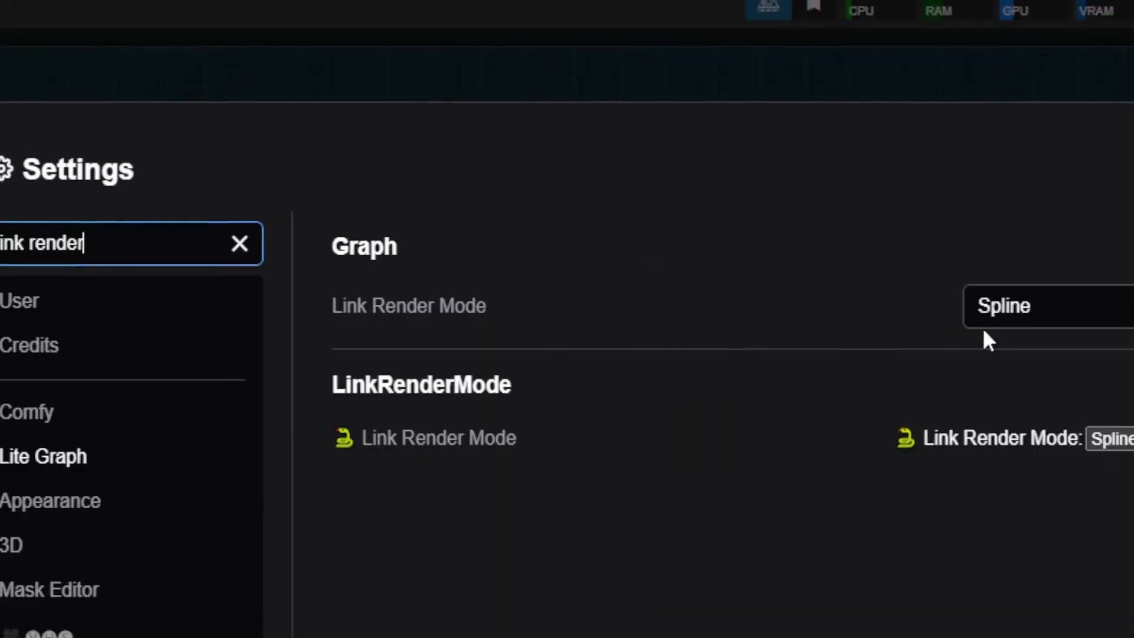
click(986, 309)
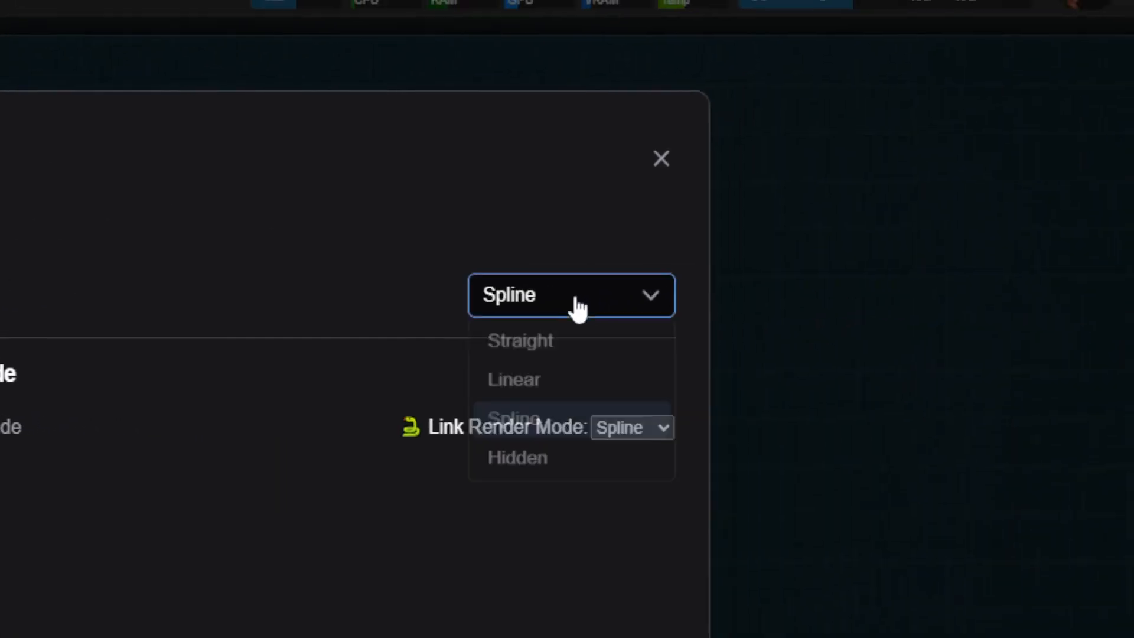
click(572, 349)
click(659, 158)
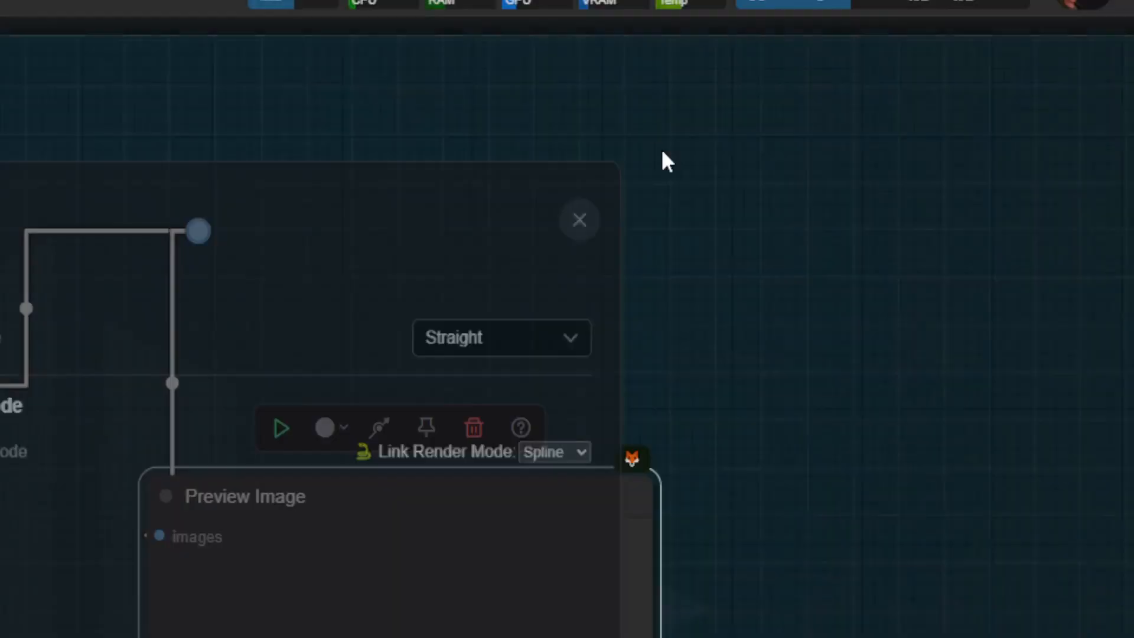
Step: Move the reroute around between the Load Image and Preview Image nodes and delete it, keeping the nodes linked
drag(200, 234, 585, 192)
drag(611, 259, 566, 253)
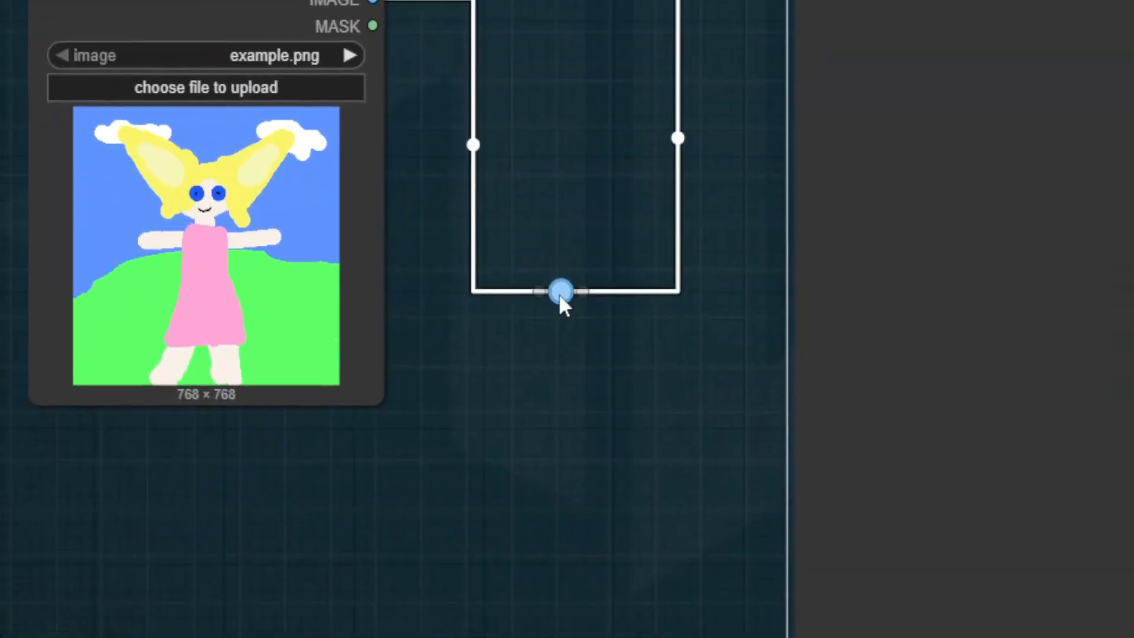
drag(561, 294, 593, 147)
key(Delete)
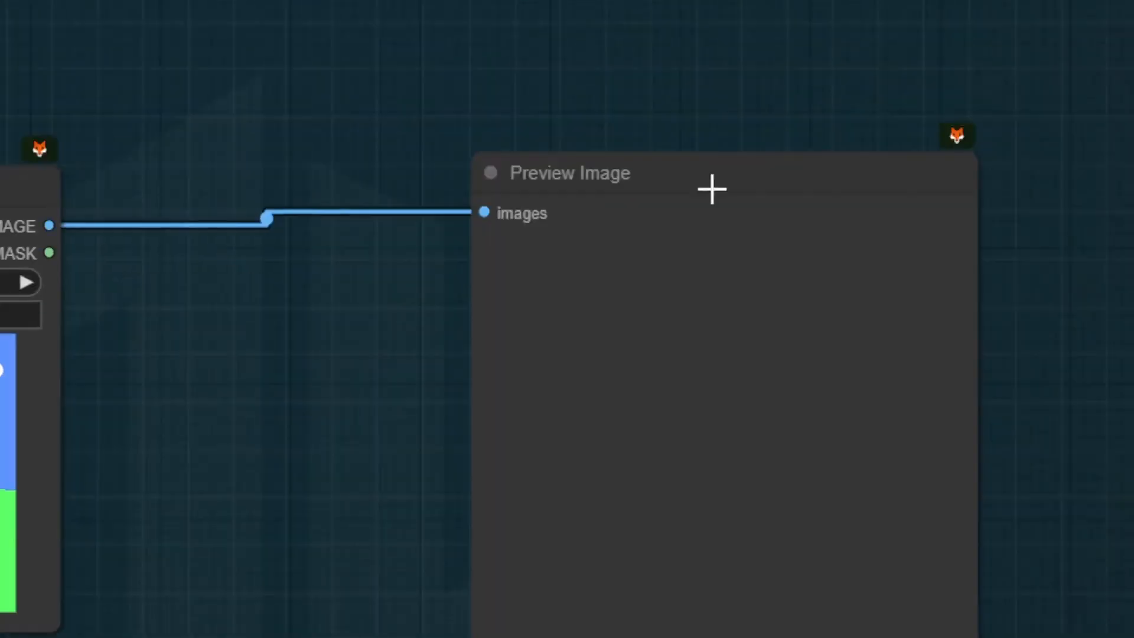
click(562, 294)
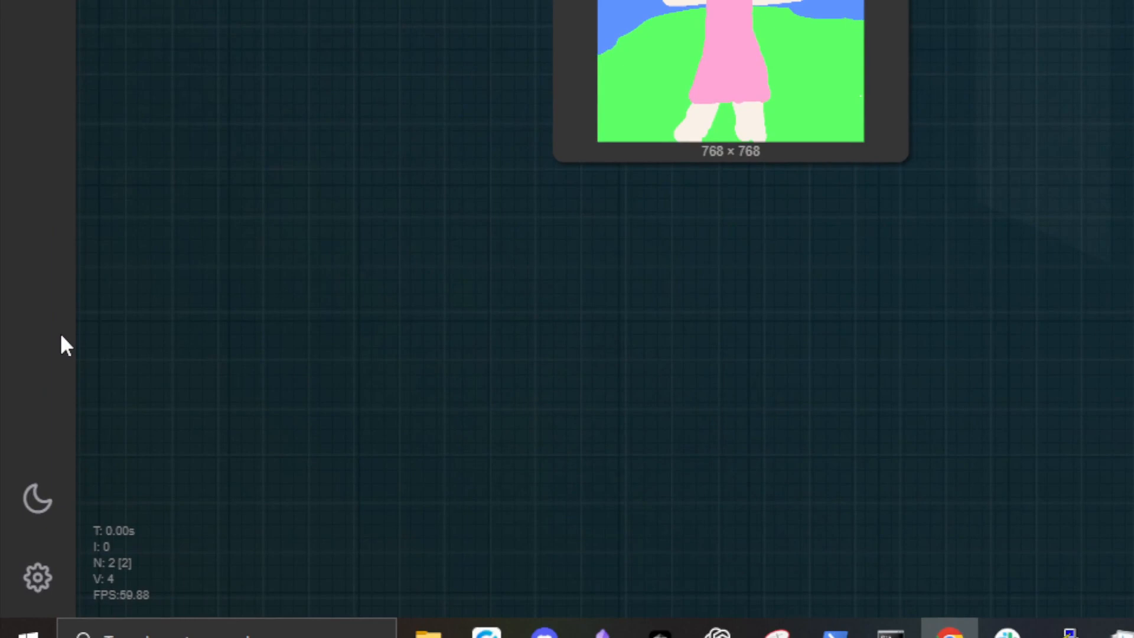
Step: Search the settings for "widget contr" and set Widget control mode to before
click(40, 580)
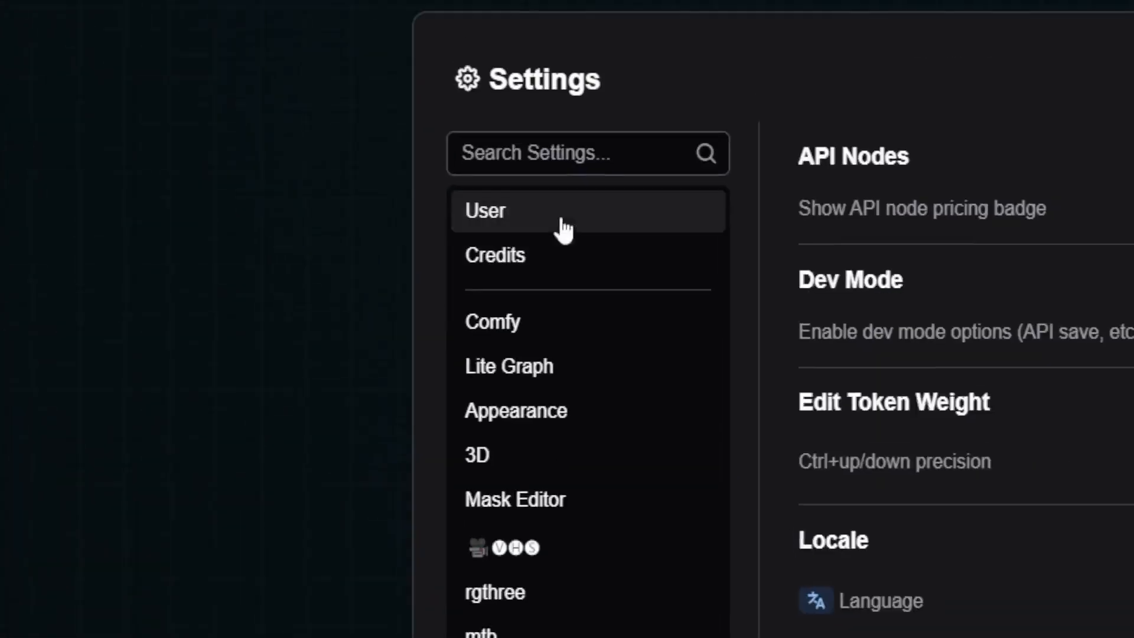
click(569, 291)
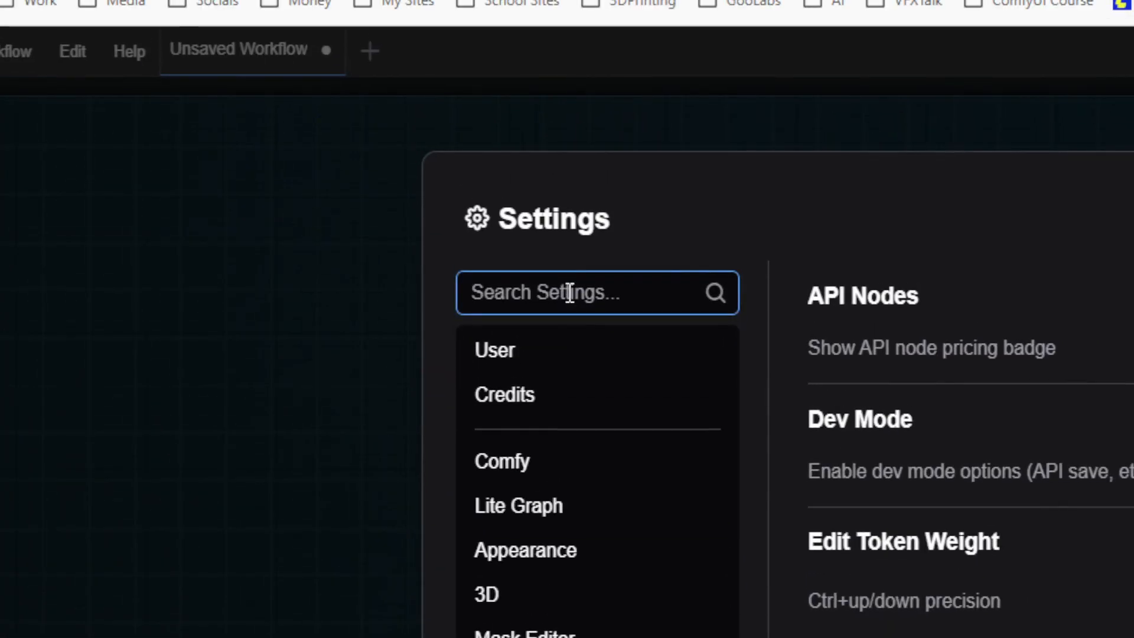
text(widget cont)
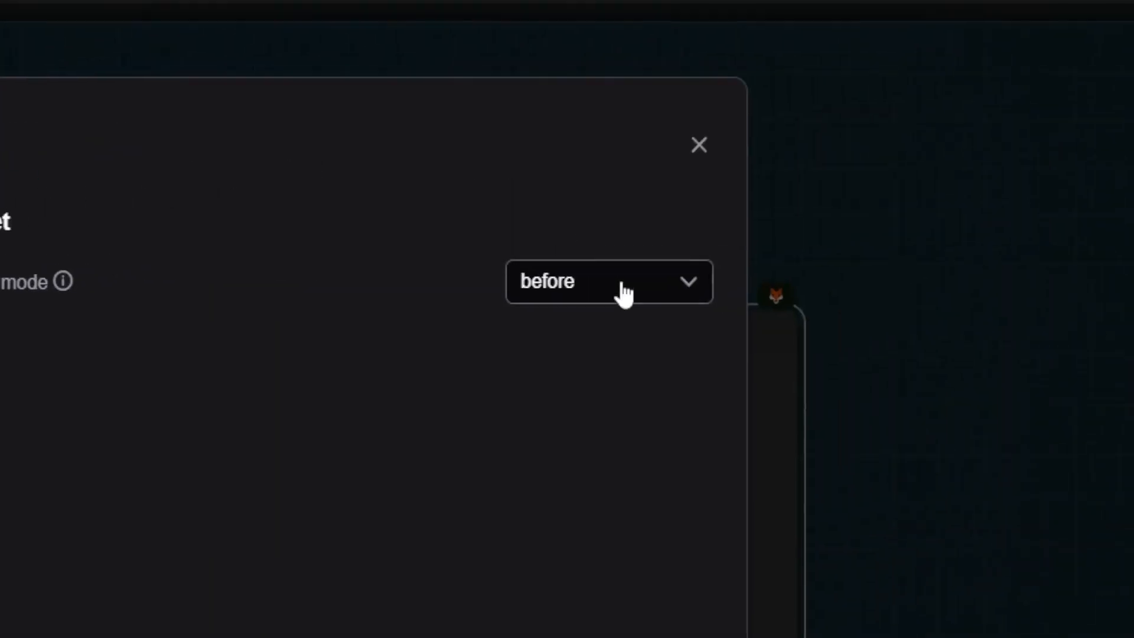
click(623, 294)
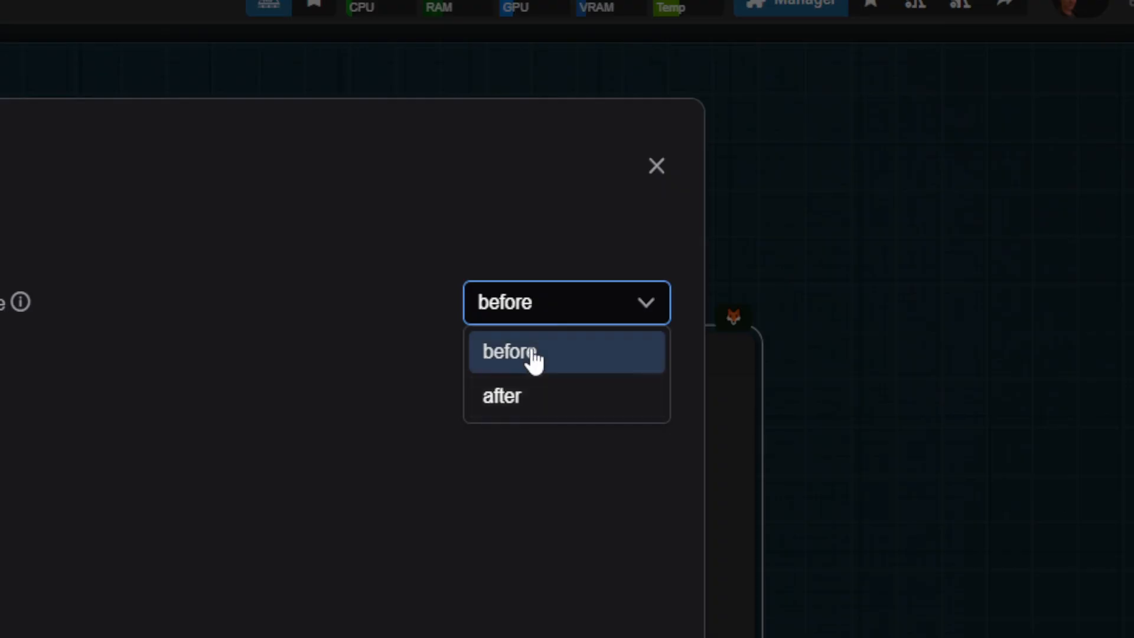
click(339, 369)
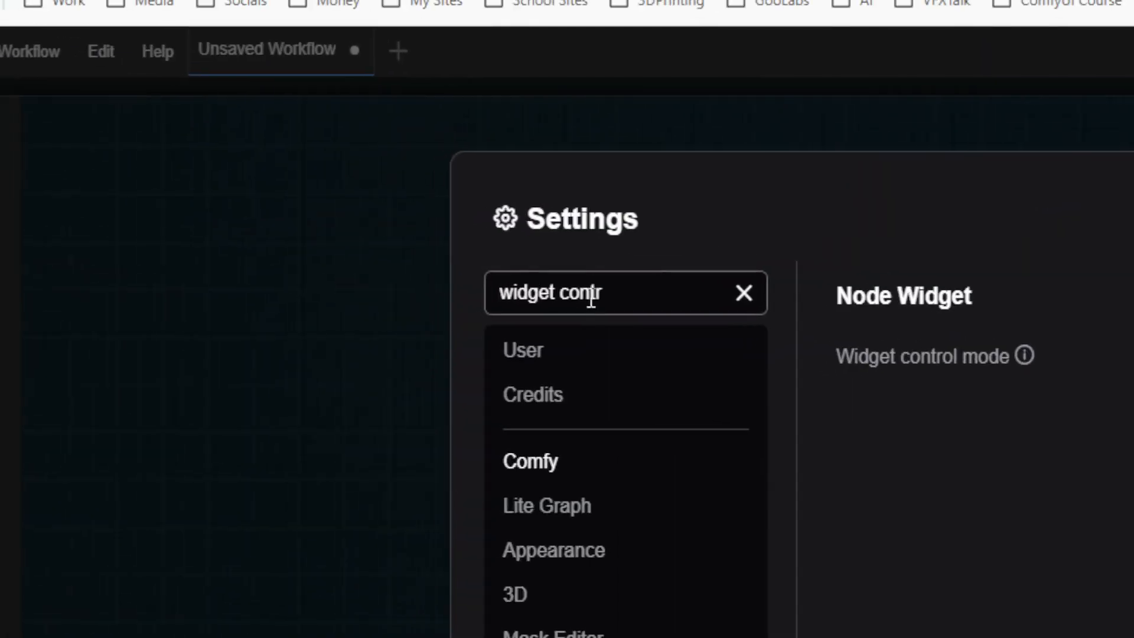
Step: Search the settings for "enable image" to examine the Enable Image Feed option, then clear the search and close the settings
drag(528, 305, 365, 294)
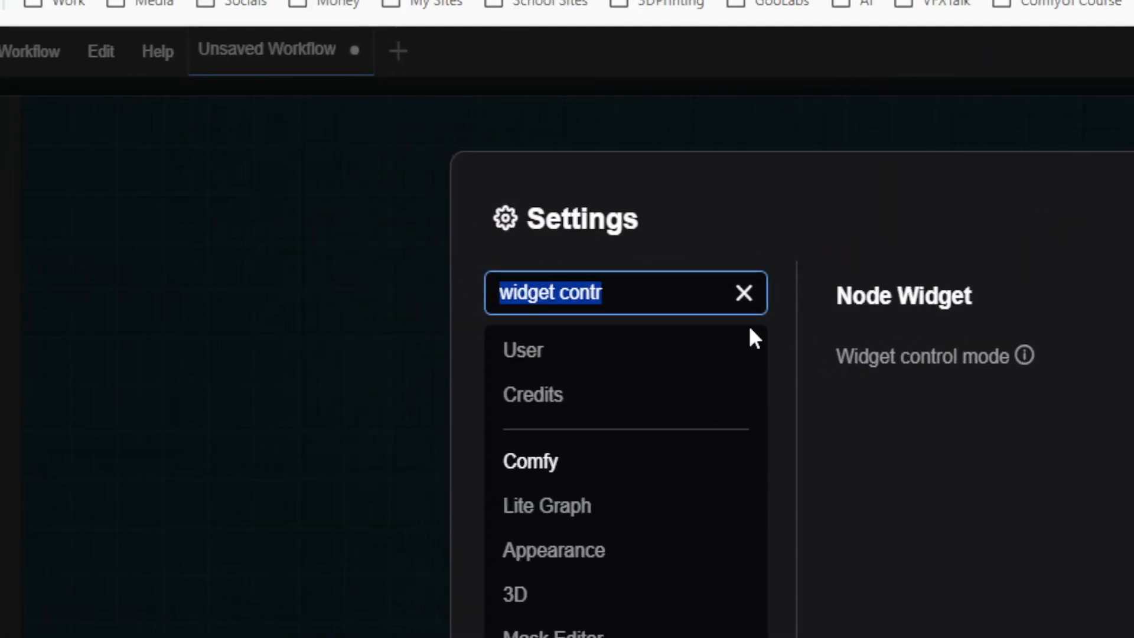
text(enable ima)
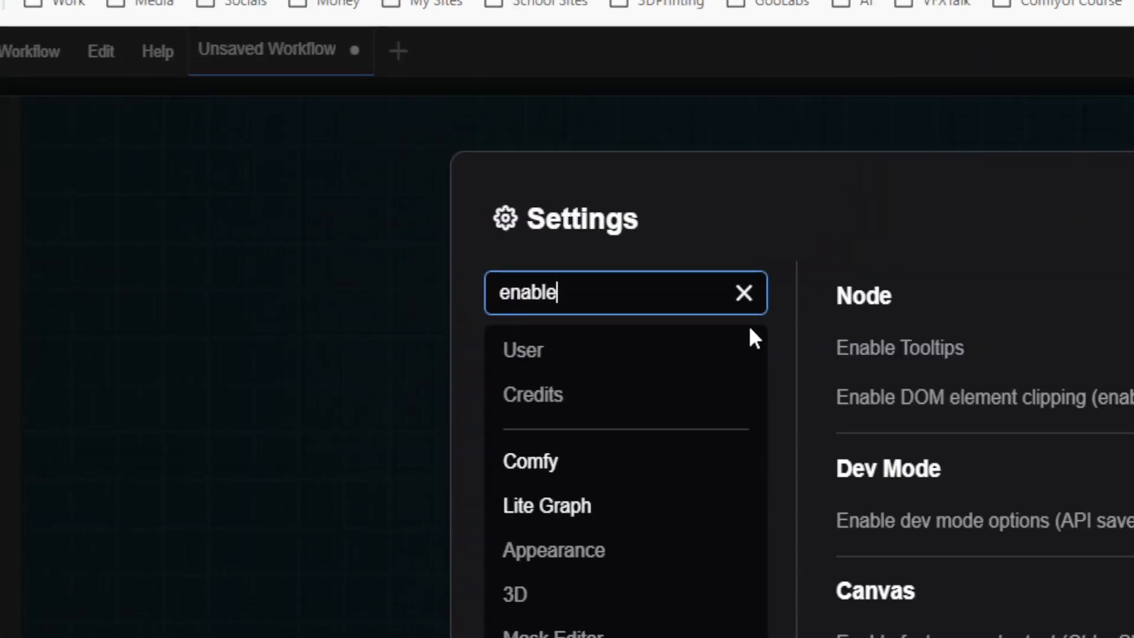
text(ge)
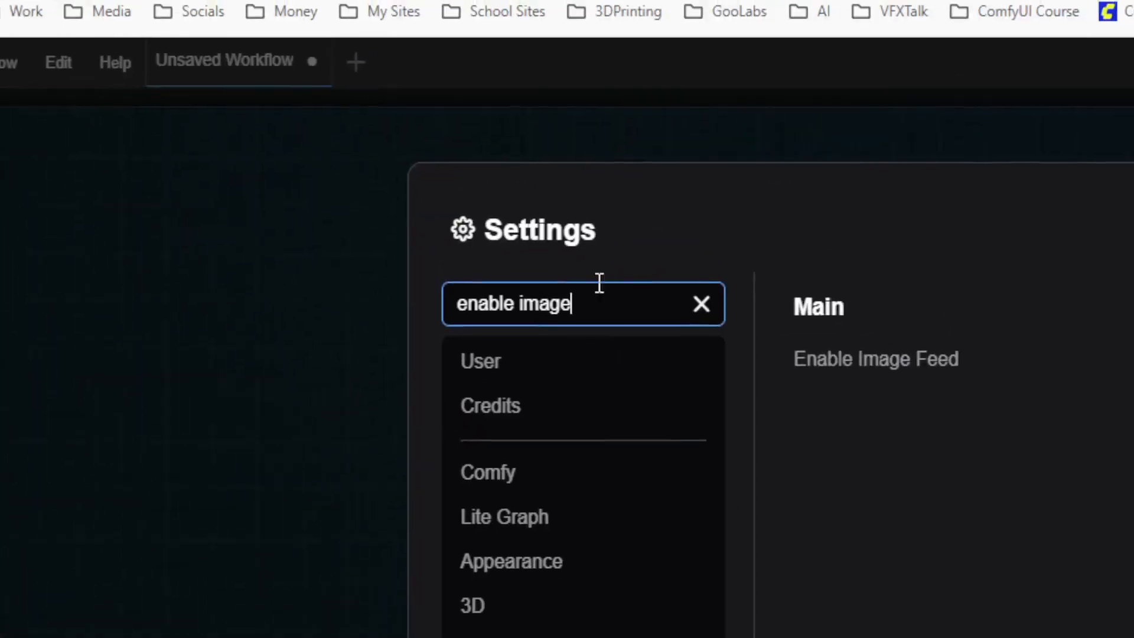
triple_click(571, 295)
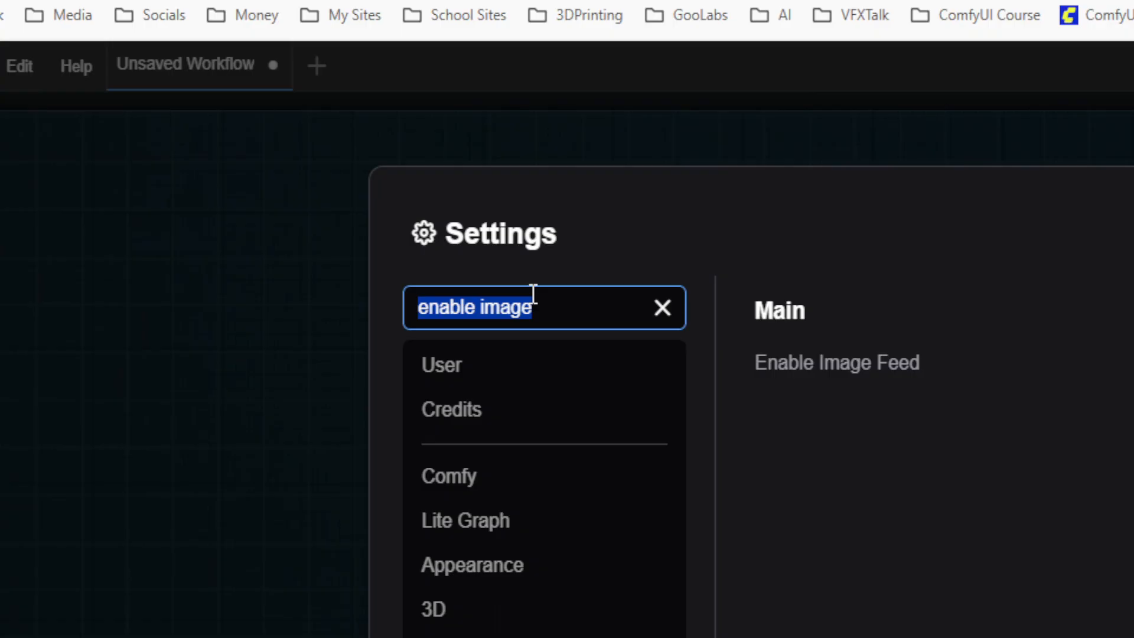
key(BackSpace)
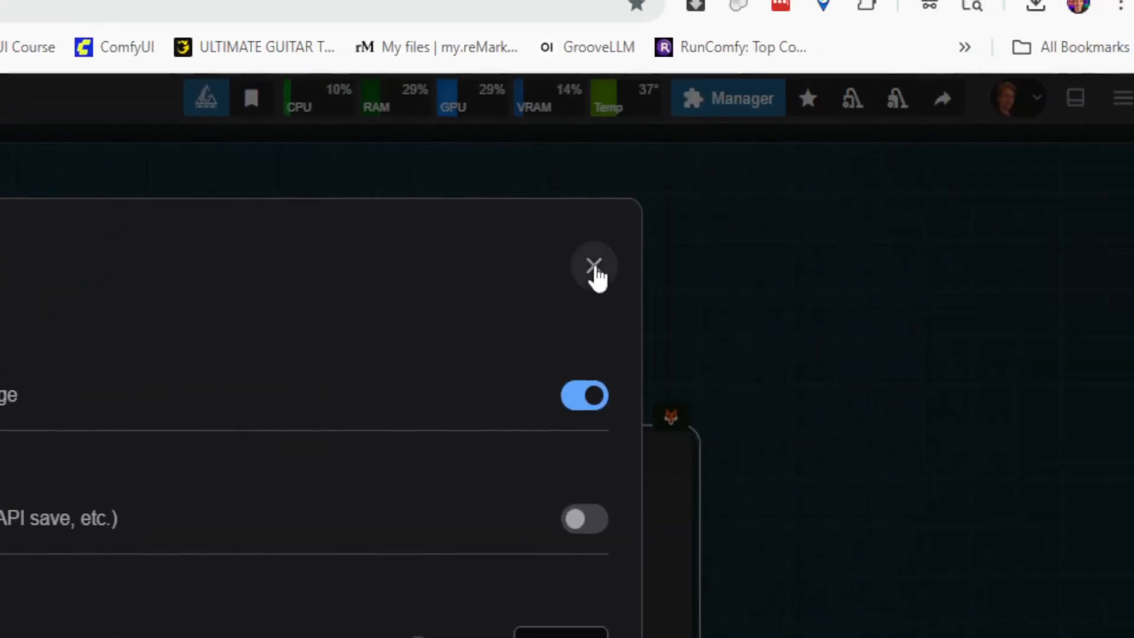
click(595, 266)
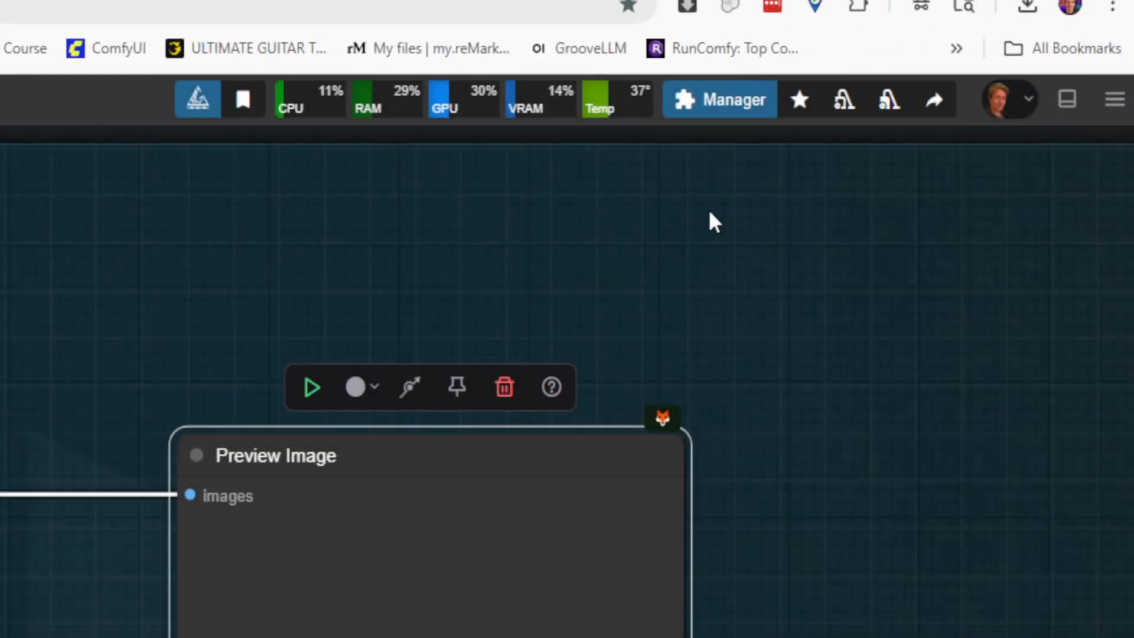
Step: Open the ComfyUI Manager, review the available Preview method options keeping Latent2RGB (fast), and close the manager
drag(461, 462, 318, 459)
click(807, 212)
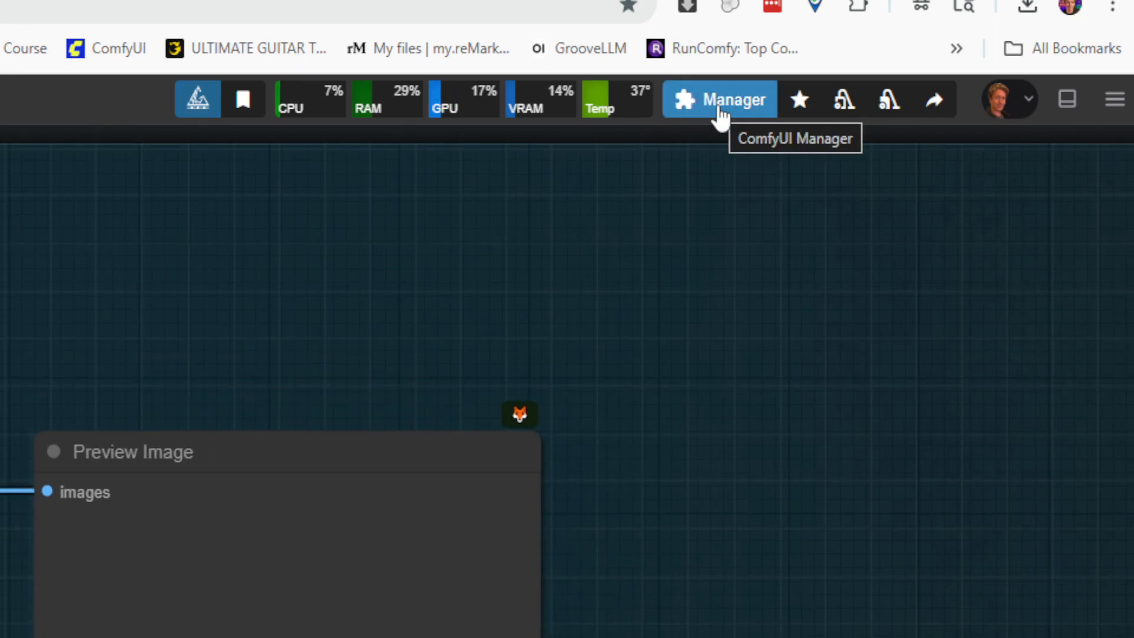
click(719, 113)
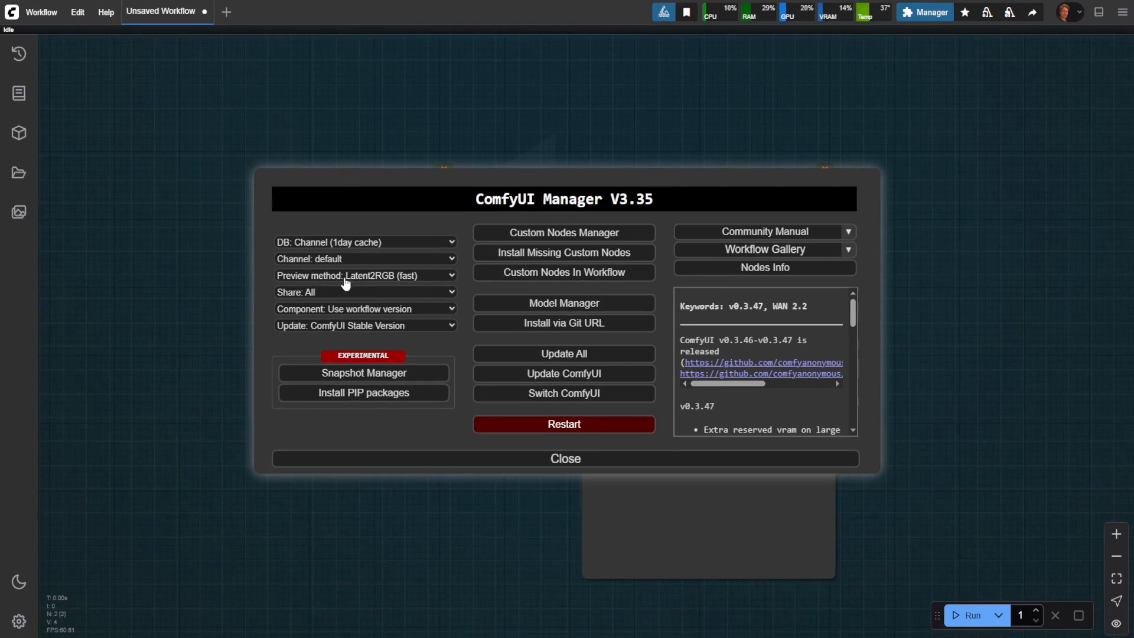
click(380, 278)
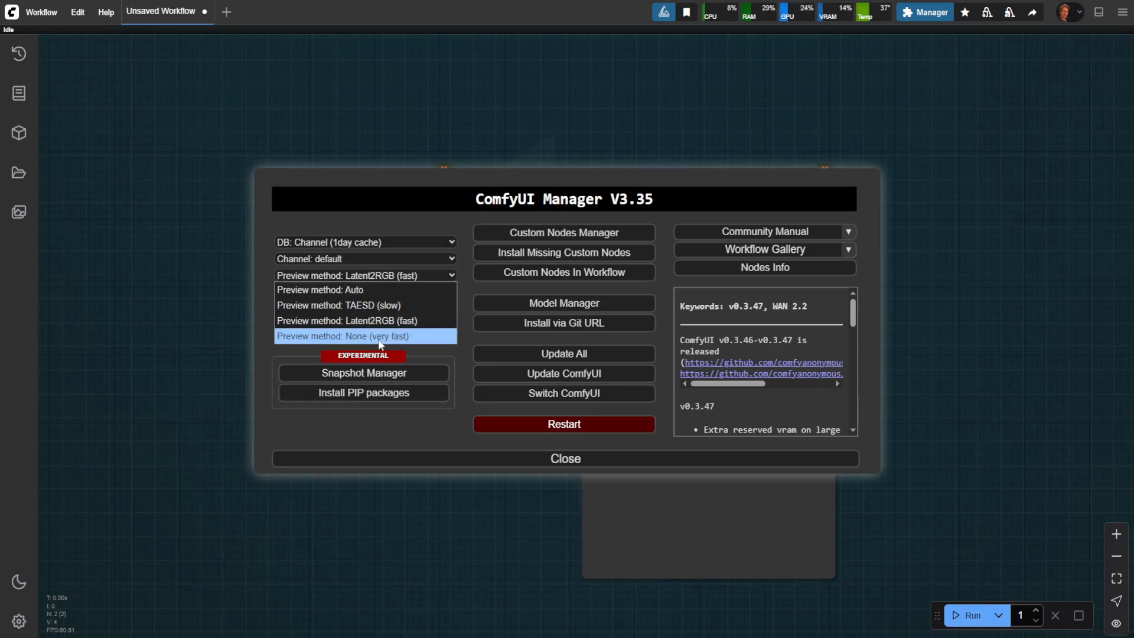
click(465, 289)
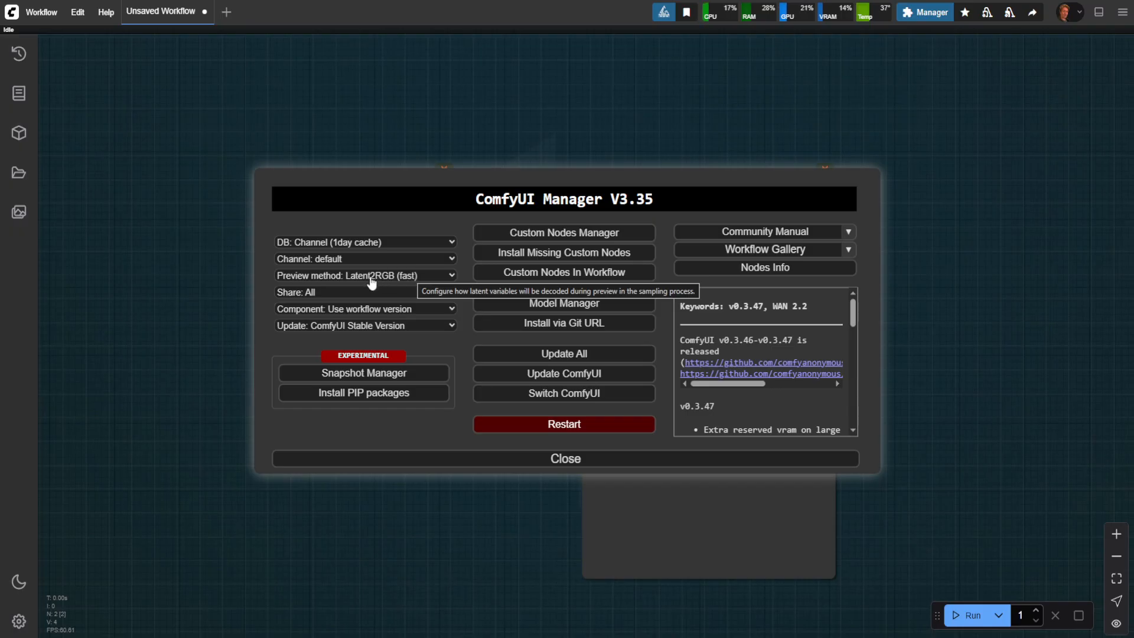
click(564, 459)
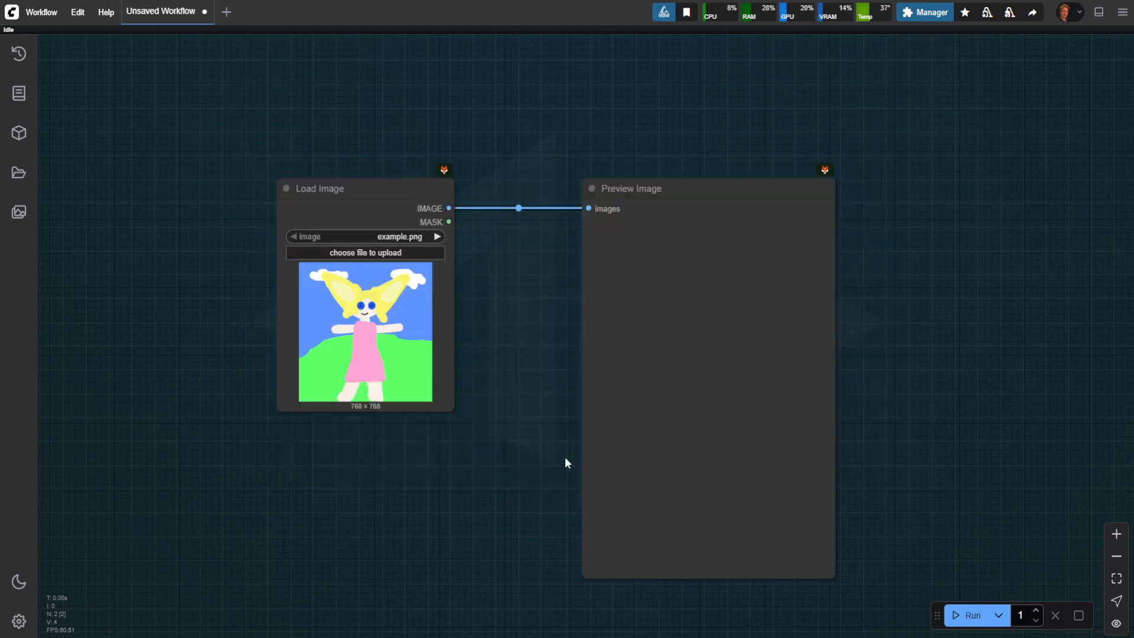
Step: Search the settings for "node source", set Node source badge mode to Show all and close the settings
click(18, 624)
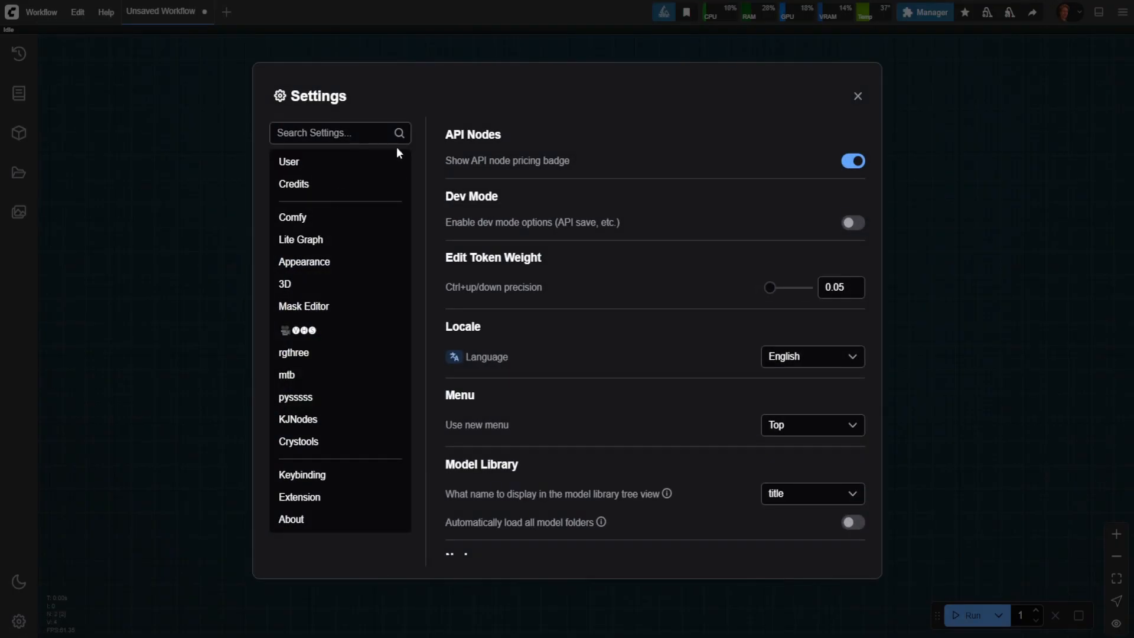
click(359, 134)
text(node)
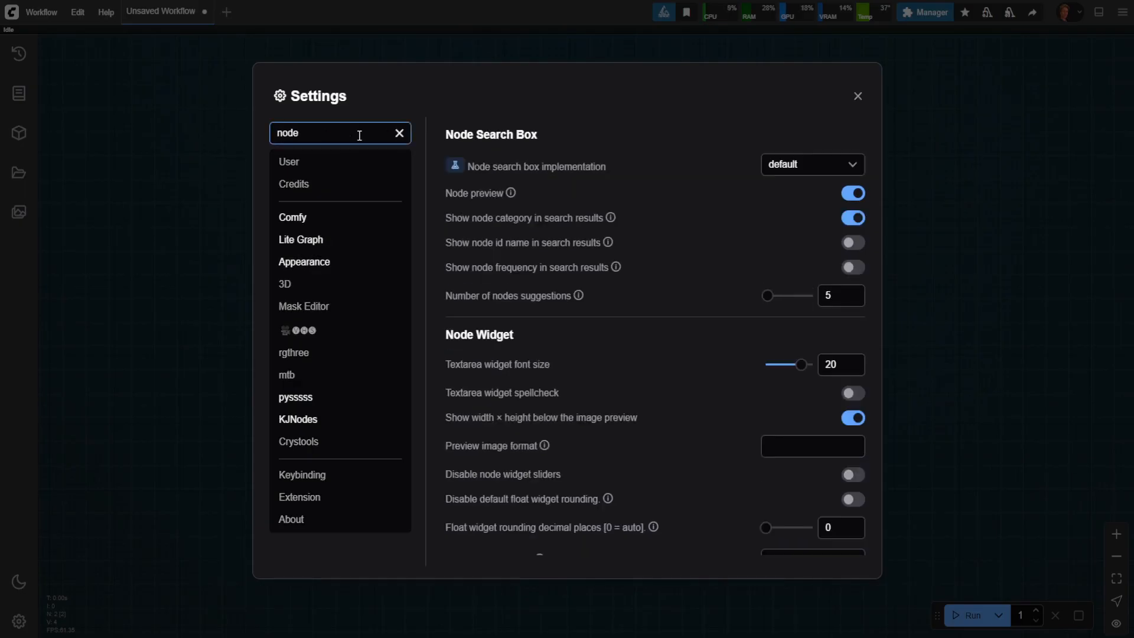
text( source)
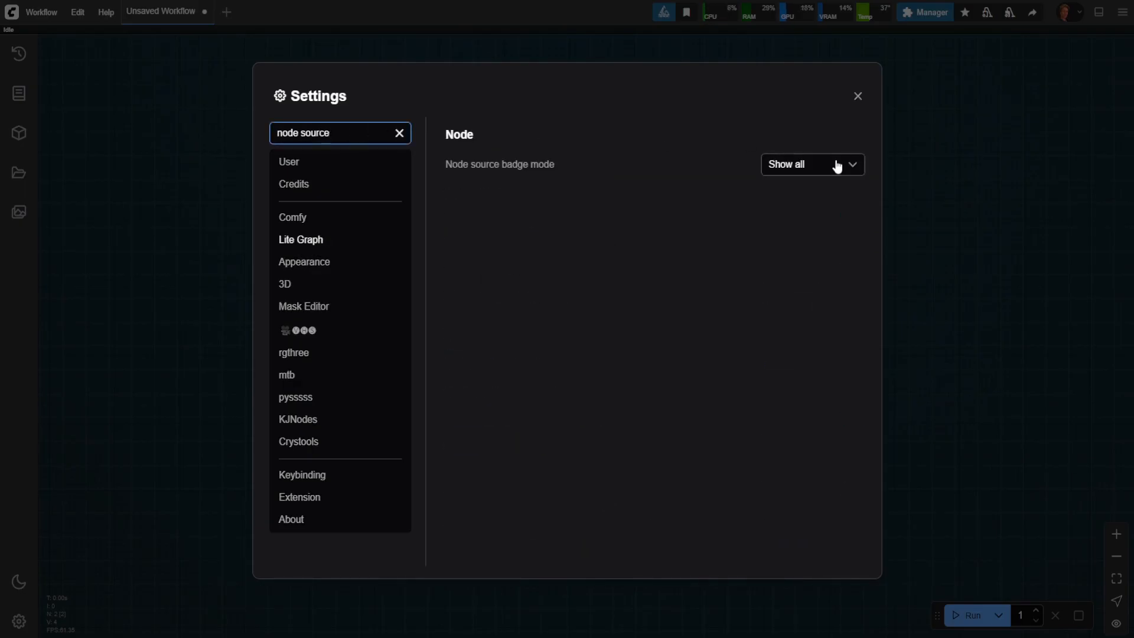
click(833, 168)
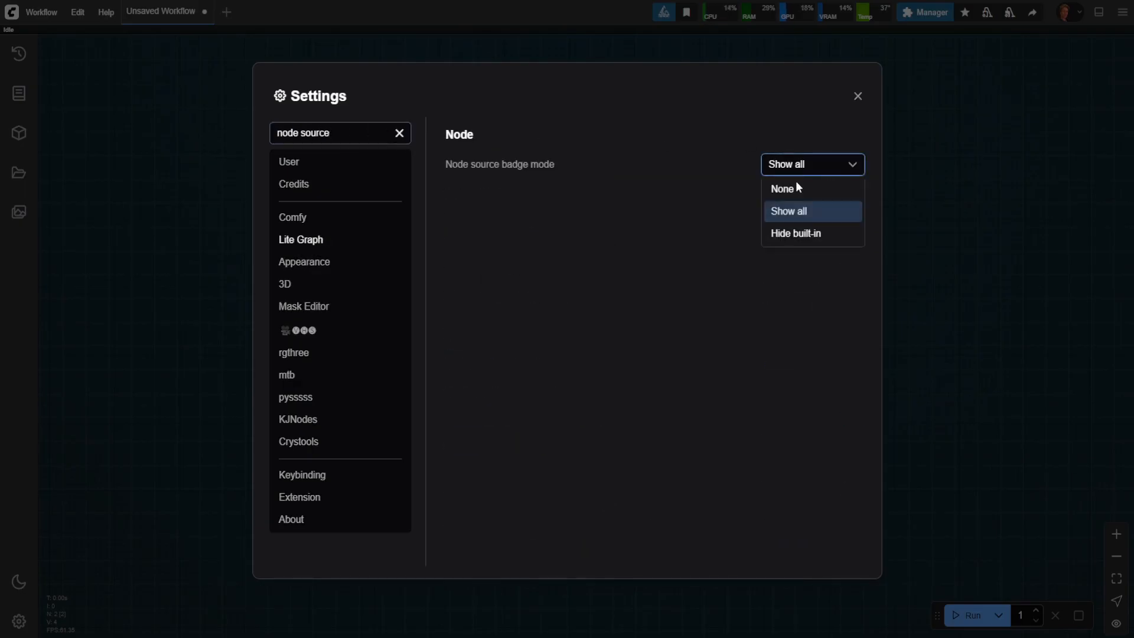
click(802, 219)
click(864, 98)
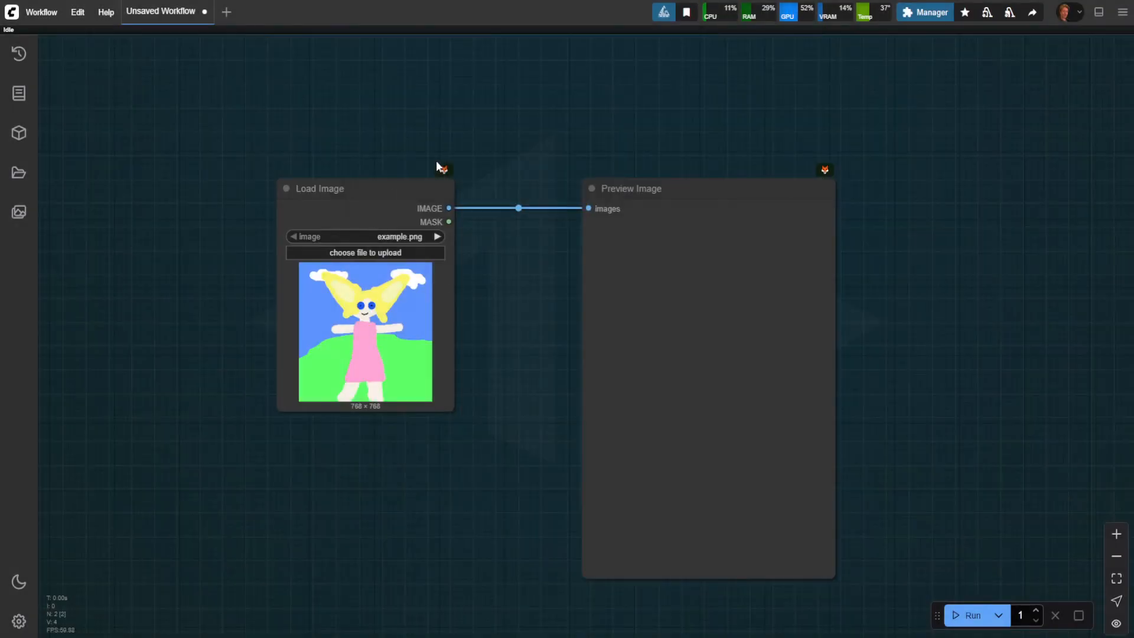
Step: Search the nodes for "video", add a Video Combine node and place it below the Load Image node
scroll(437, 164, up, 3)
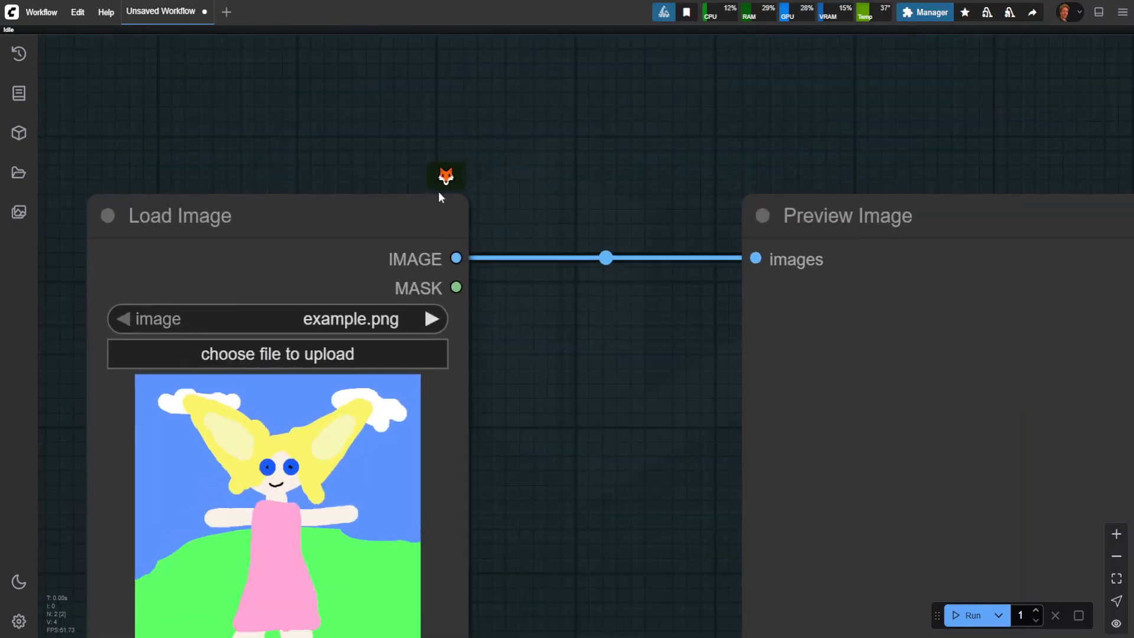
scroll(438, 191, down, 5)
drag(522, 190, 620, 128)
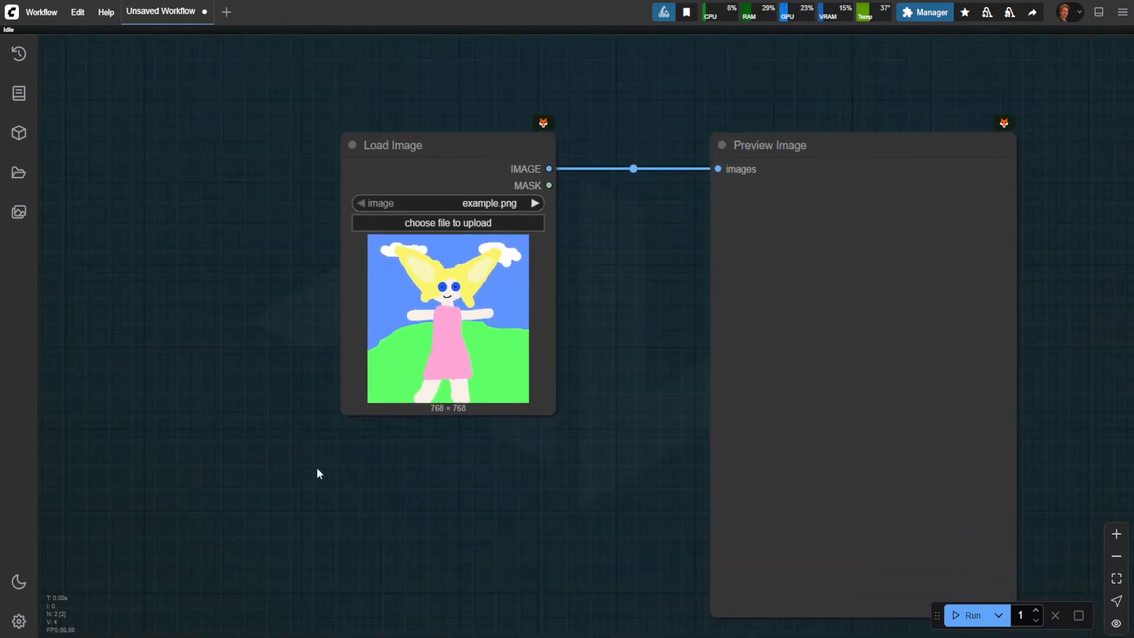
double_click(367, 506)
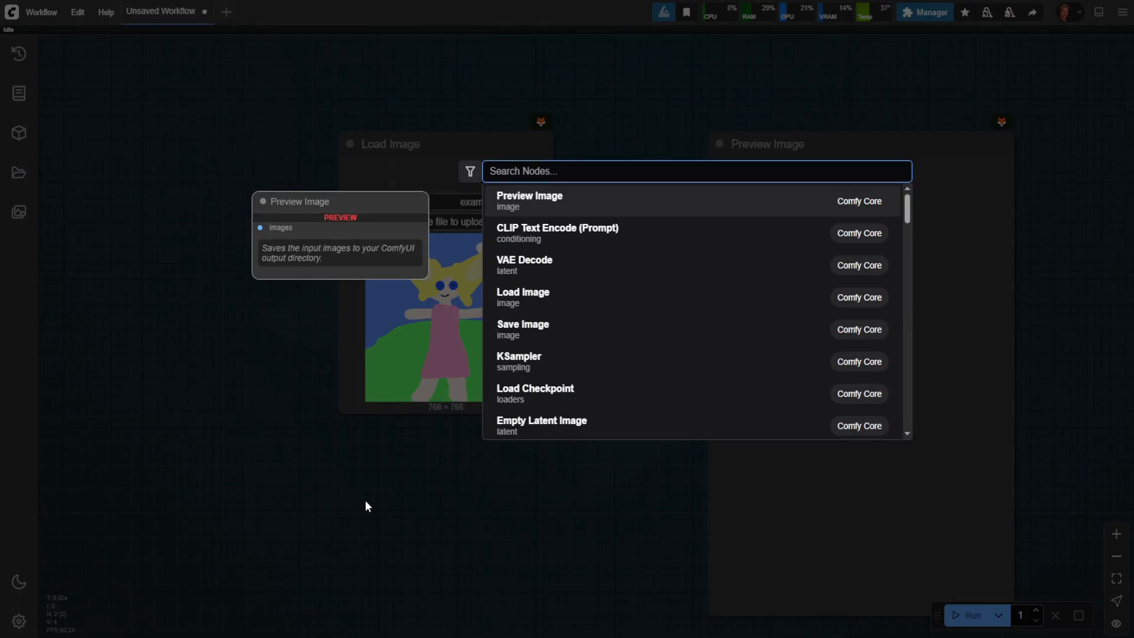
text(rgb)
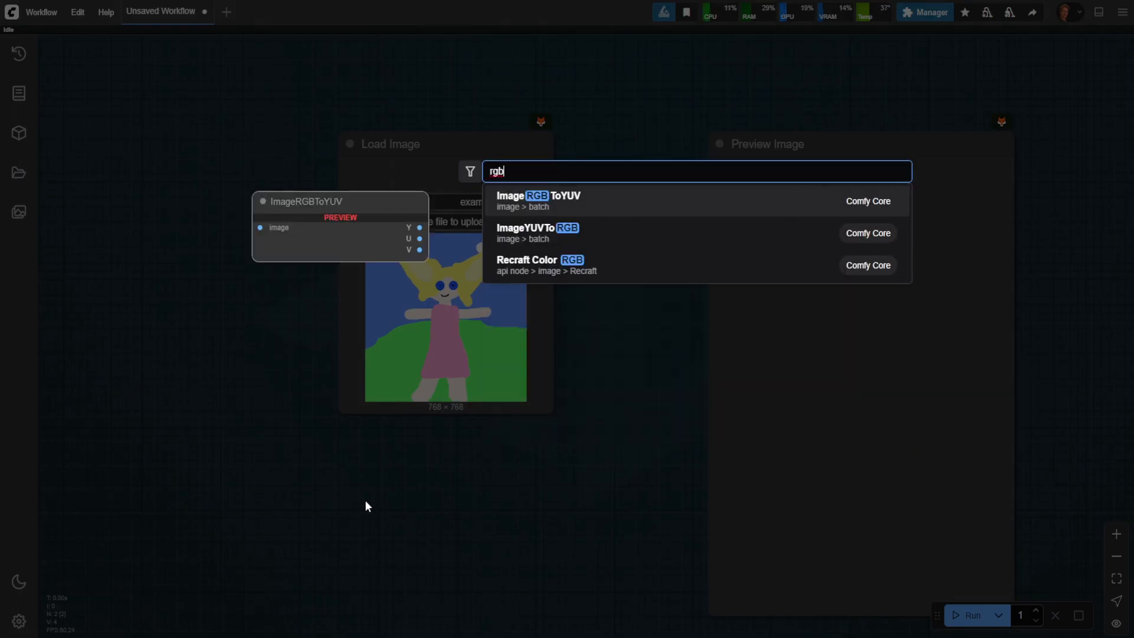
key(BackSpace)
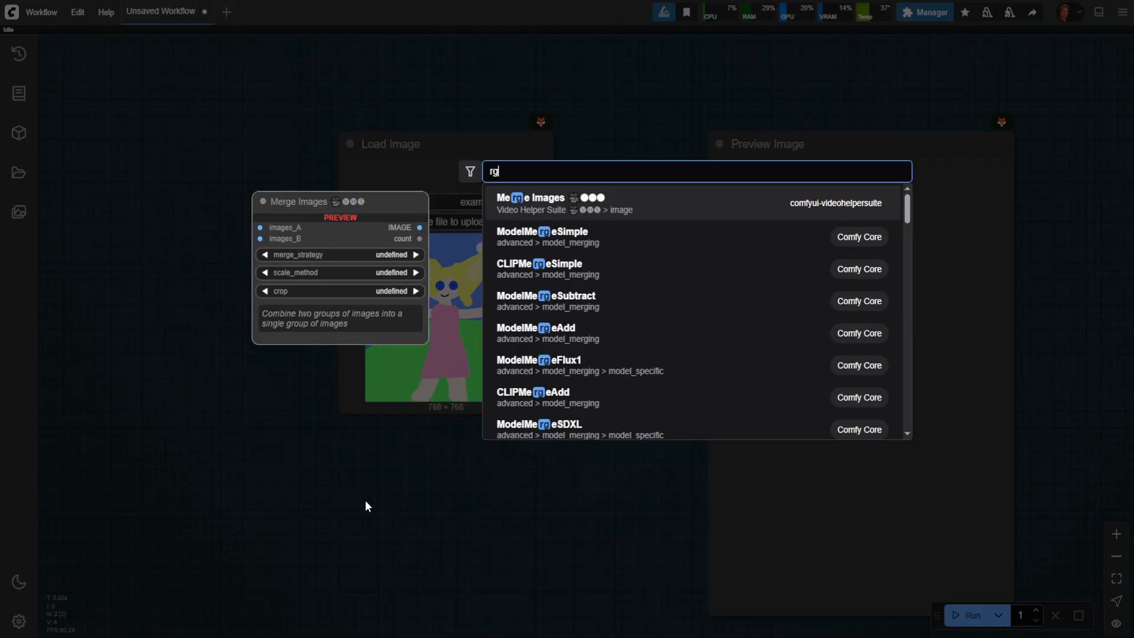
key(BackSpace)
key(BackSpace)
text(video)
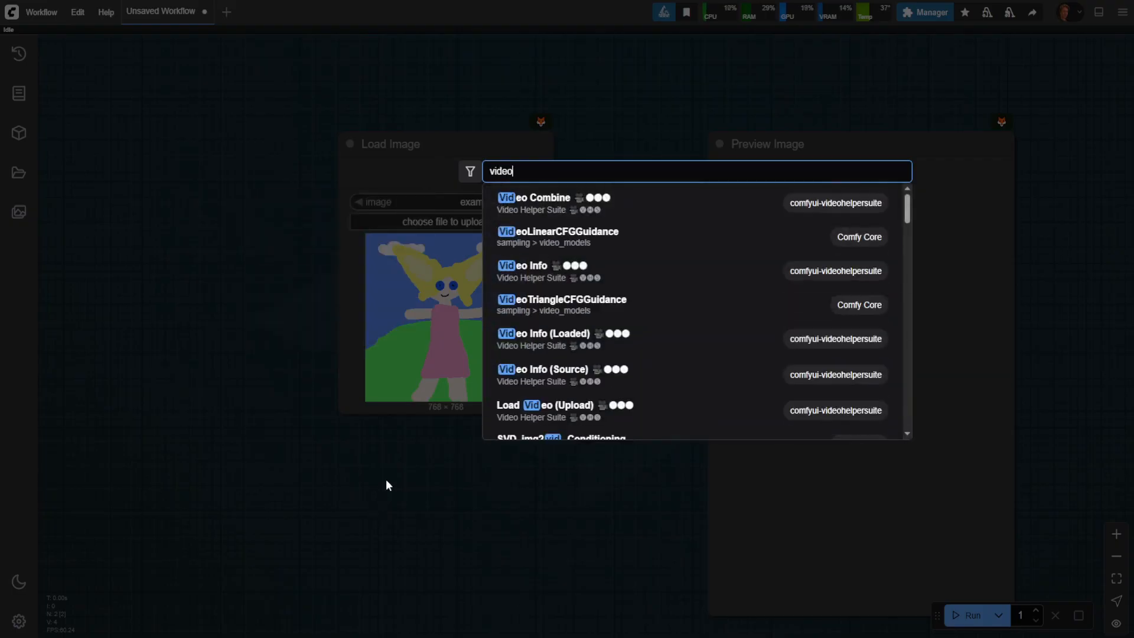
click(544, 206)
drag(592, 460, 633, 302)
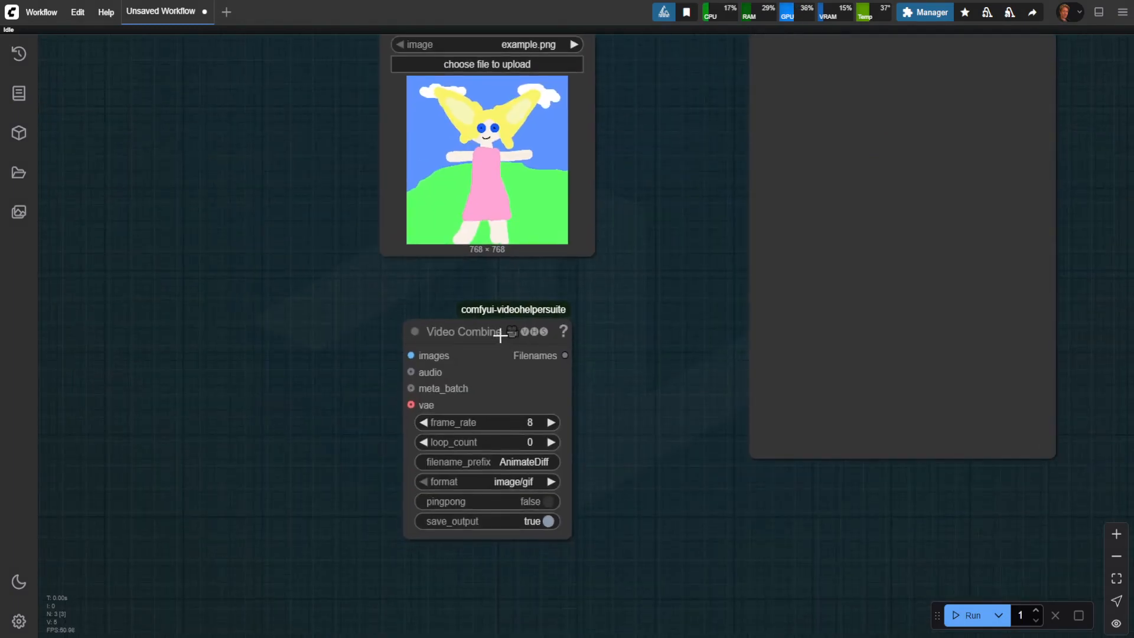
drag(500, 336, 500, 360)
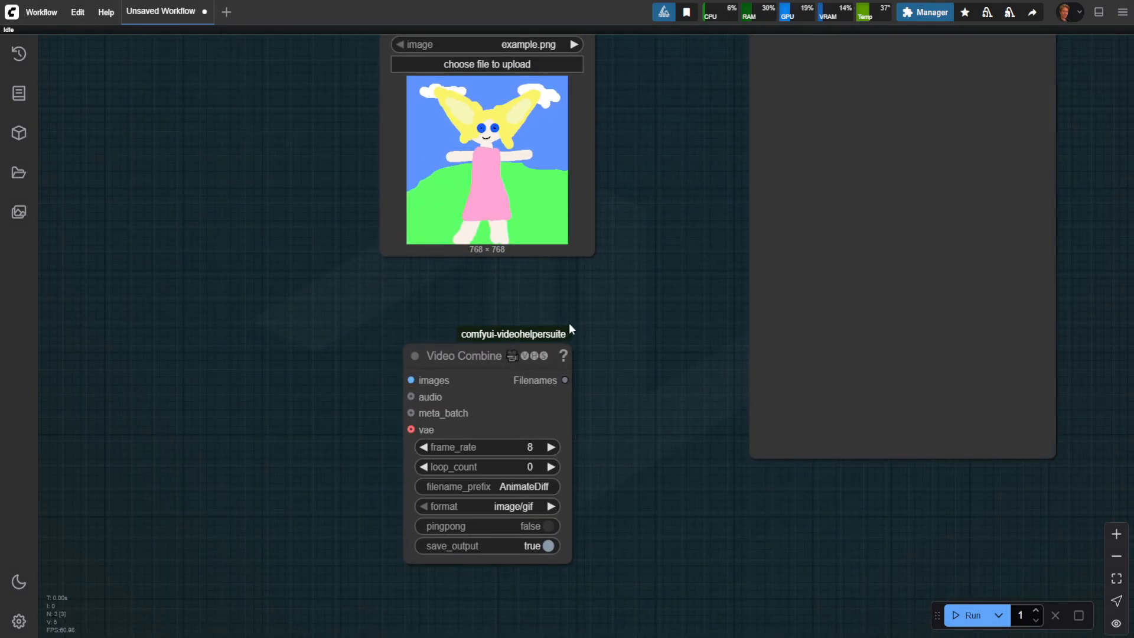
Step: Compare the source badges of the nodes and delete the Video Combine node
drag(577, 305, 625, 289)
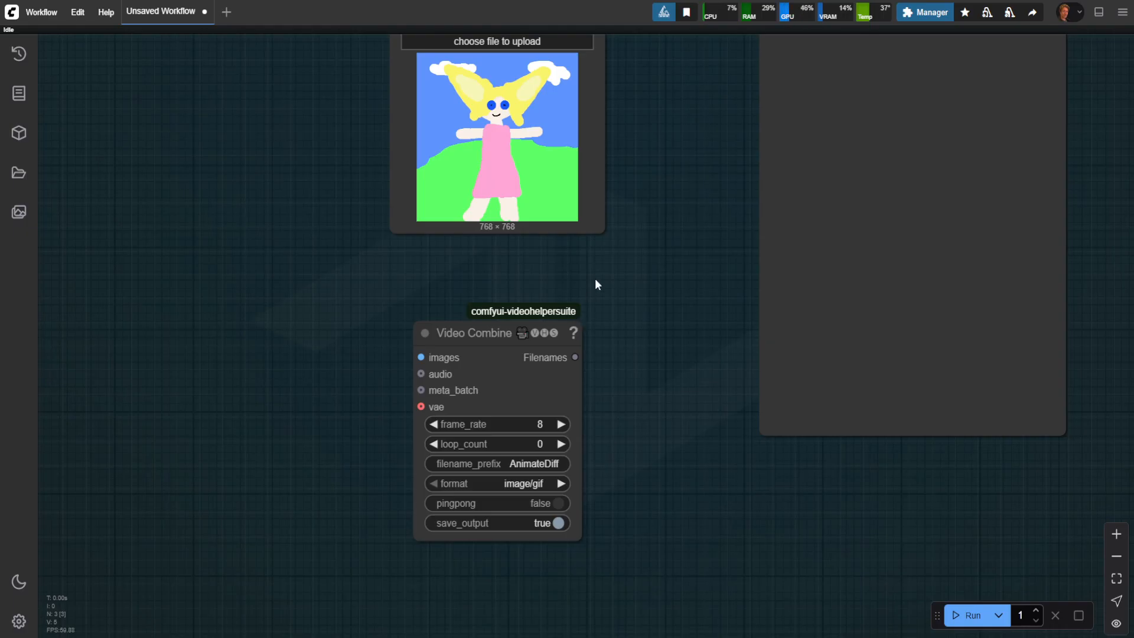
drag(595, 280, 605, 431)
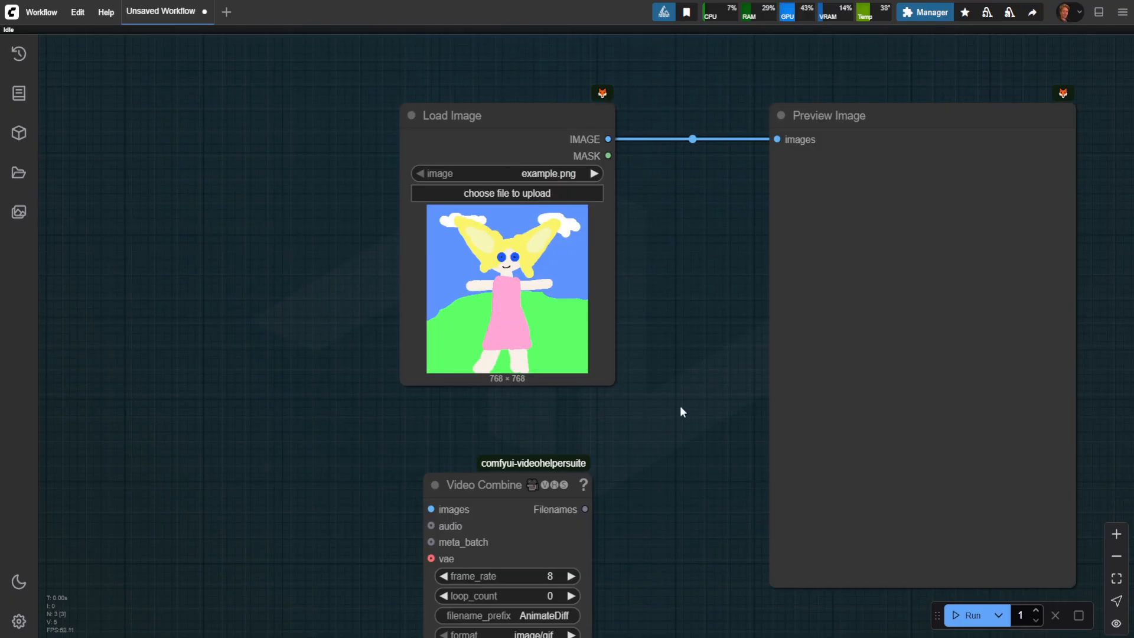
drag(679, 405, 655, 281)
click(465, 351)
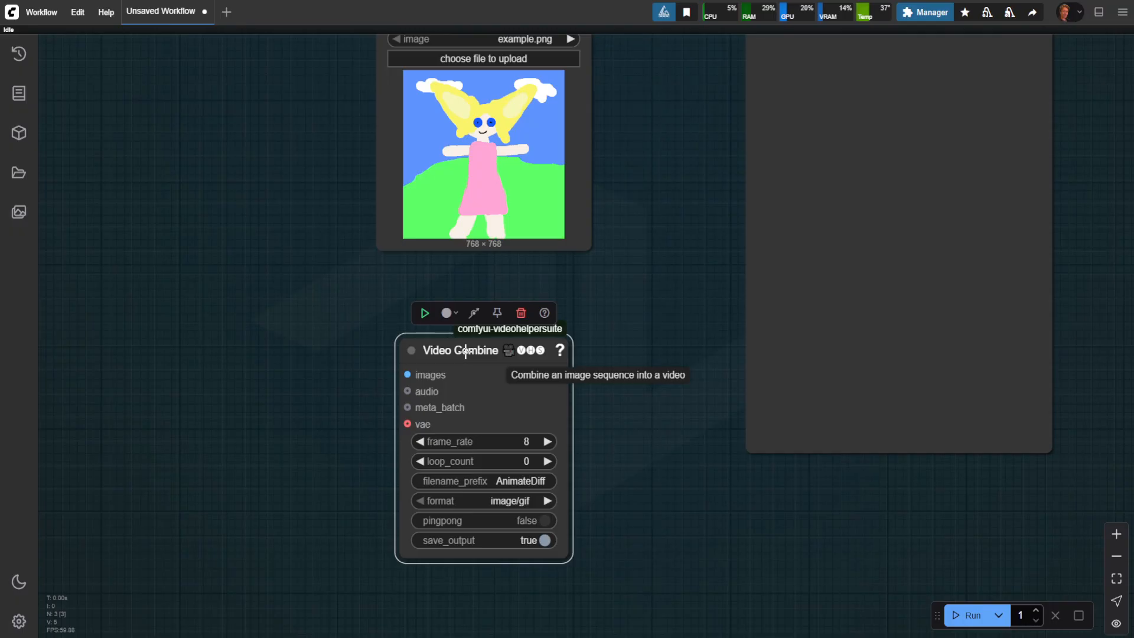
key(Delete)
Step: Search the settings for "textarea", try a Textarea widget font size of 10, set it to 20 and close the settings
click(19, 621)
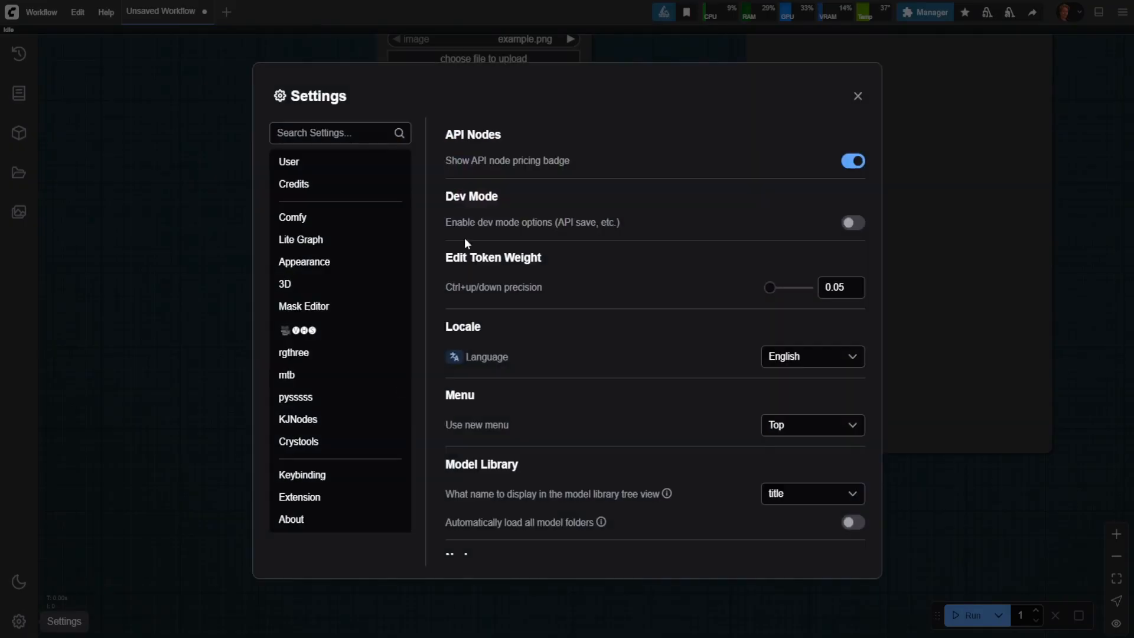
click(337, 133)
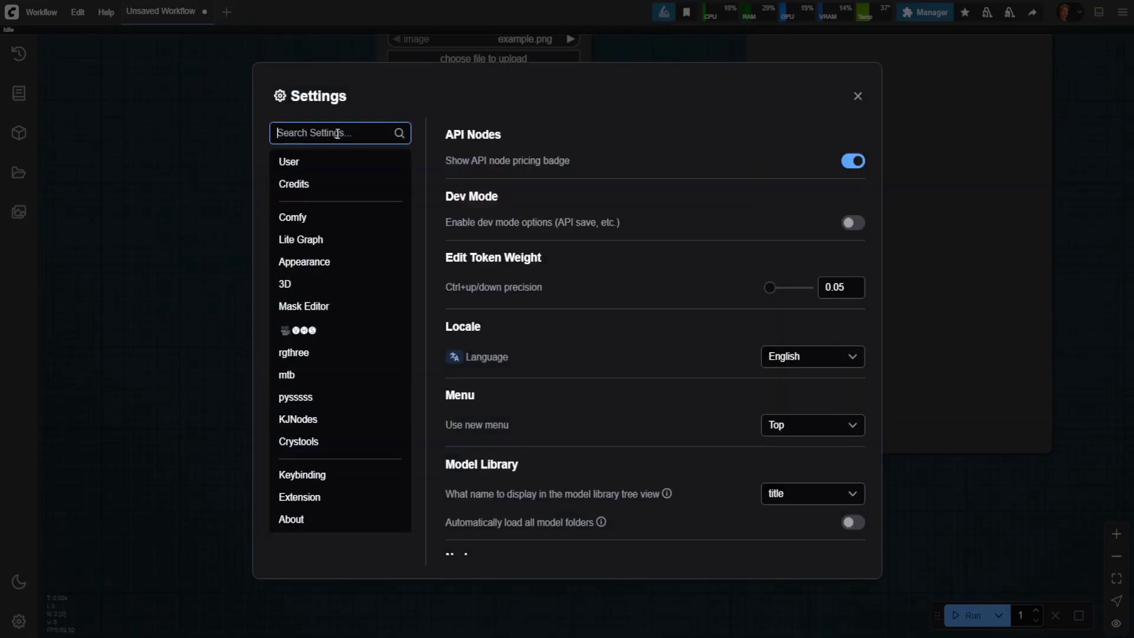
text(text area)
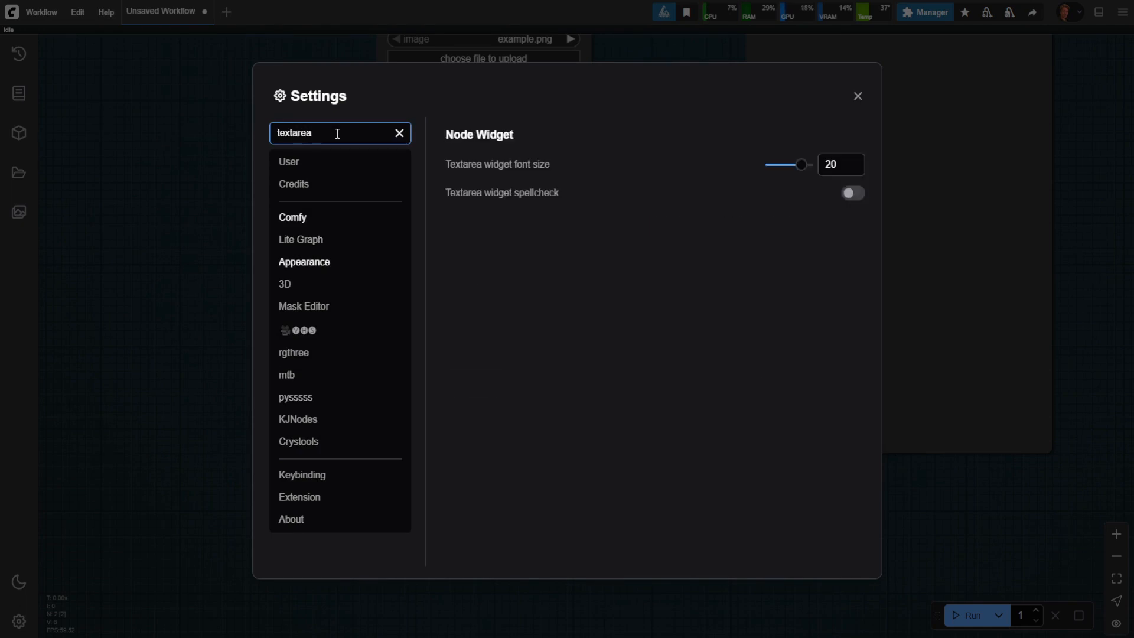
double_click(827, 164)
text(10)
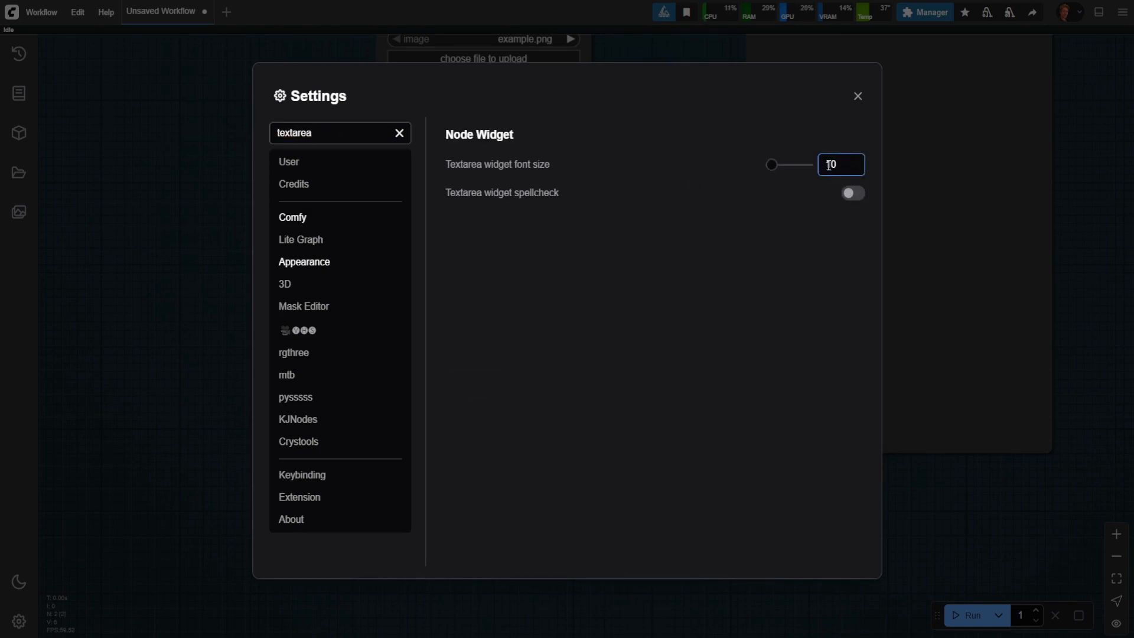
double_click(828, 164)
text(36)
click(857, 96)
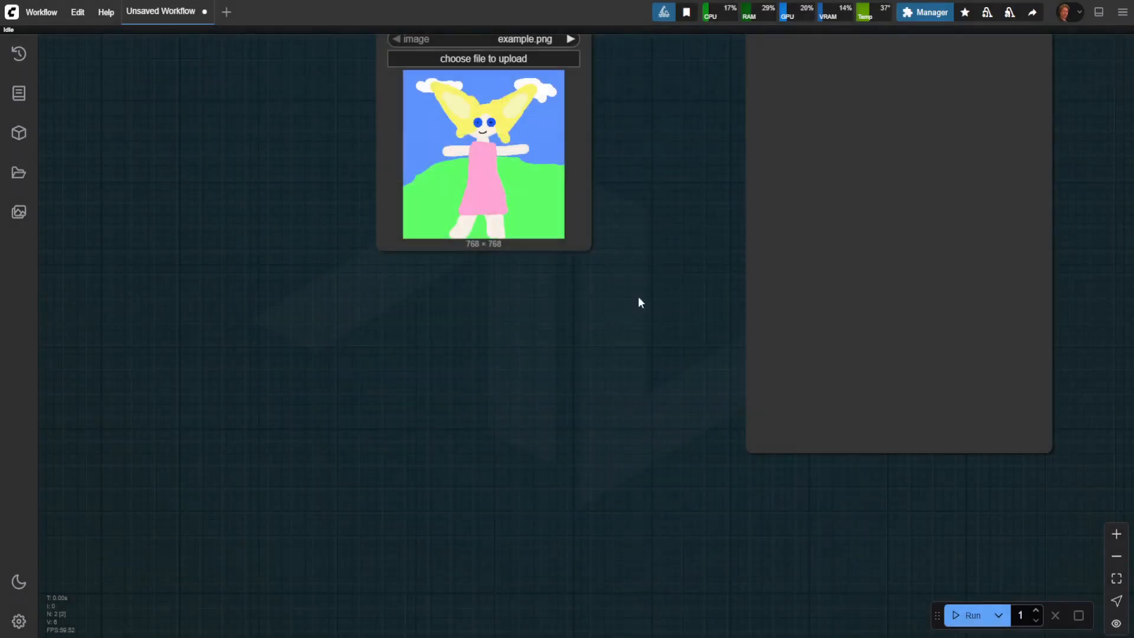
Step: Search the nodes for "text en", add a CLIP Text Encode (Prompt) node and place it below the Load Image node
drag(605, 307, 450, 395)
double_click(377, 403)
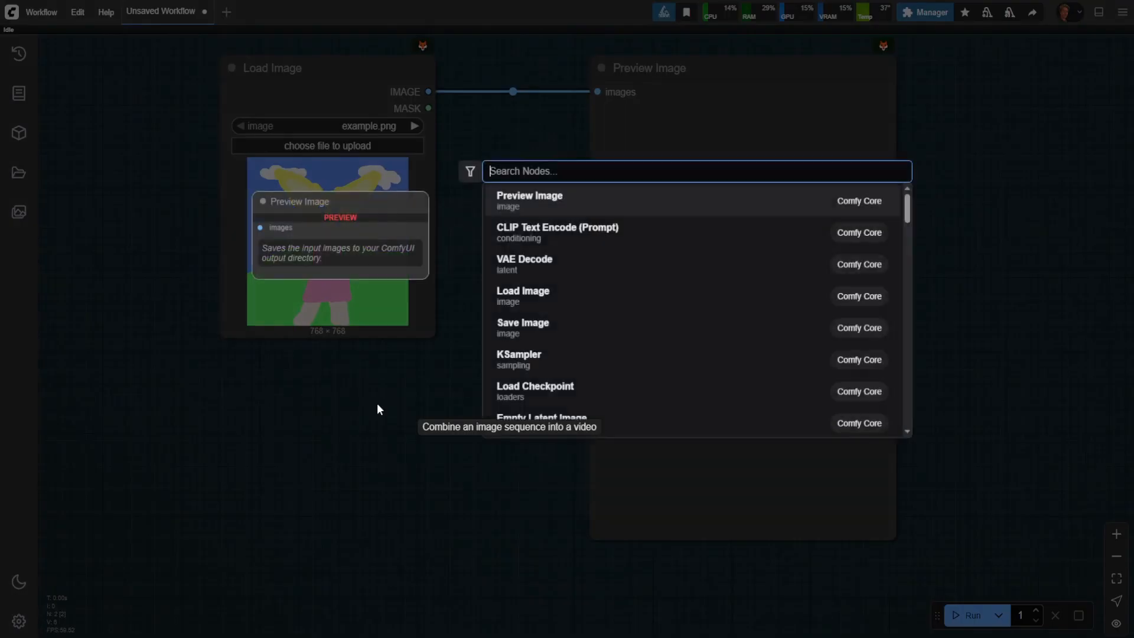
text(text en)
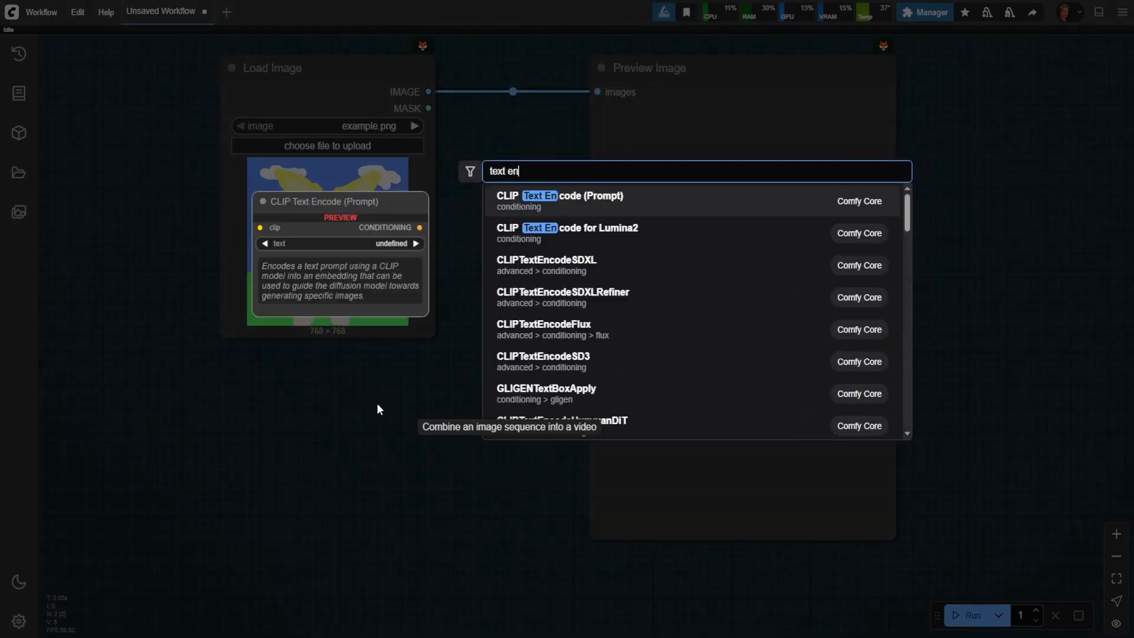
click(587, 204)
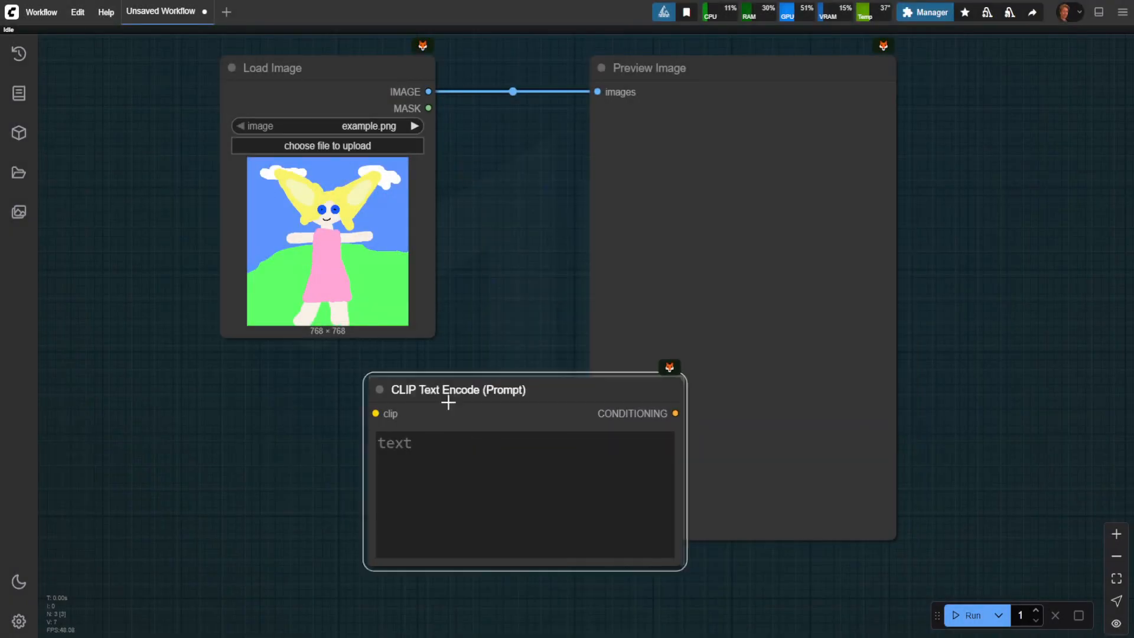
drag(448, 402, 299, 402)
Step: Enter "asdfasdfasdfasdf" in the CLIP Text Encode node's text field and check its legibility at different zoom levels
click(339, 476)
text(asdfasdfasdfasdf)
scroll(561, 515, down, 5)
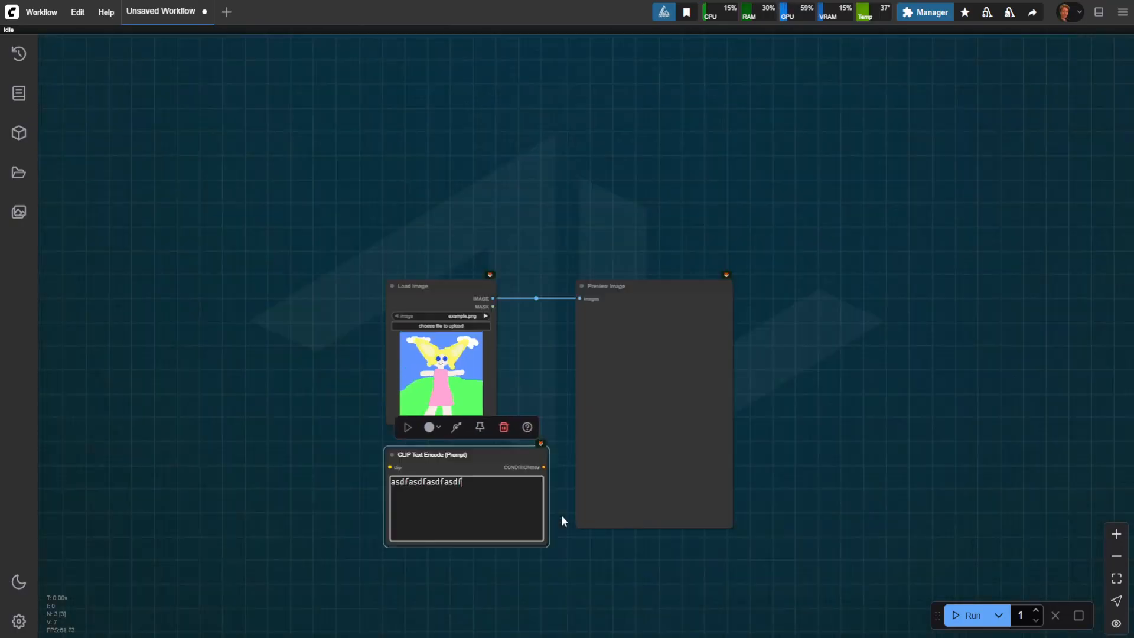
scroll(560, 515, down, 3)
scroll(558, 525, up, 4)
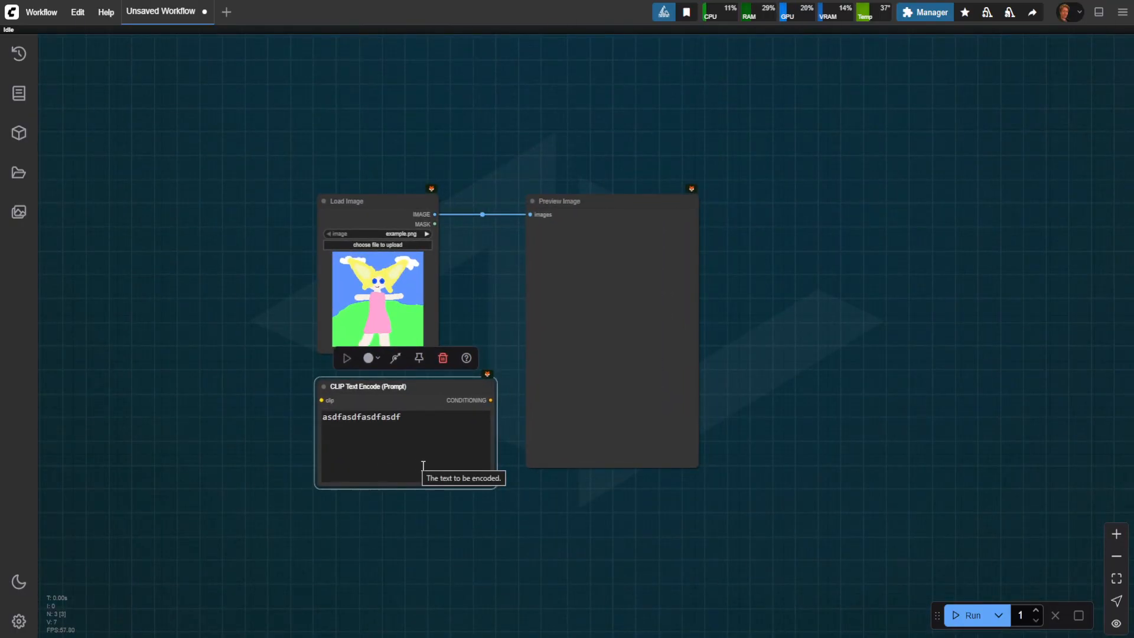
click(468, 506)
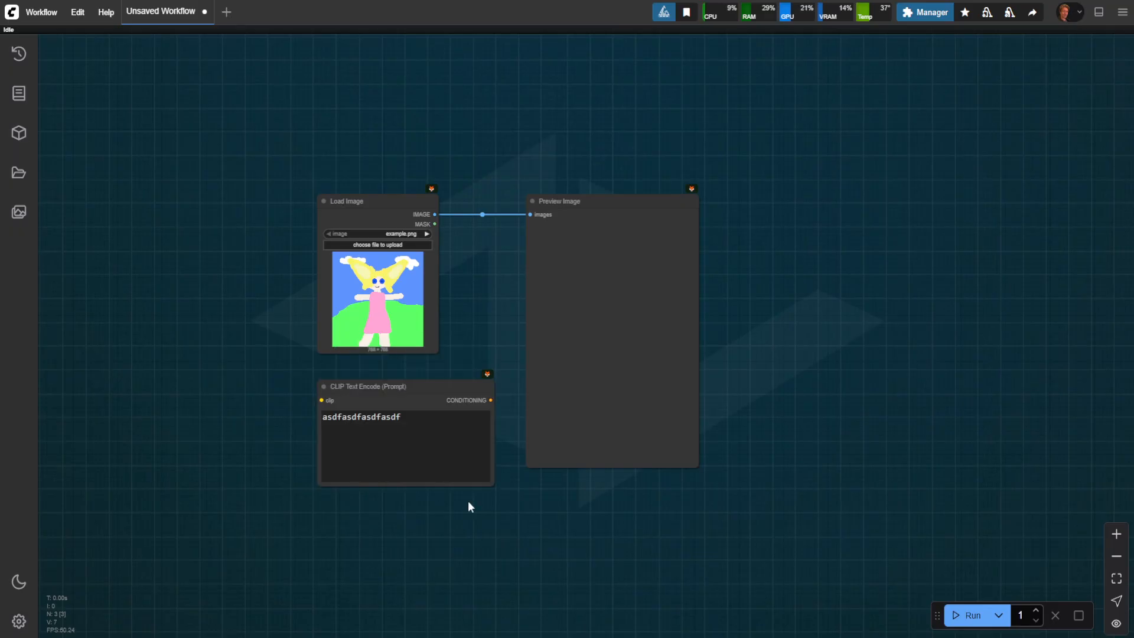
scroll(404, 449, up, 4)
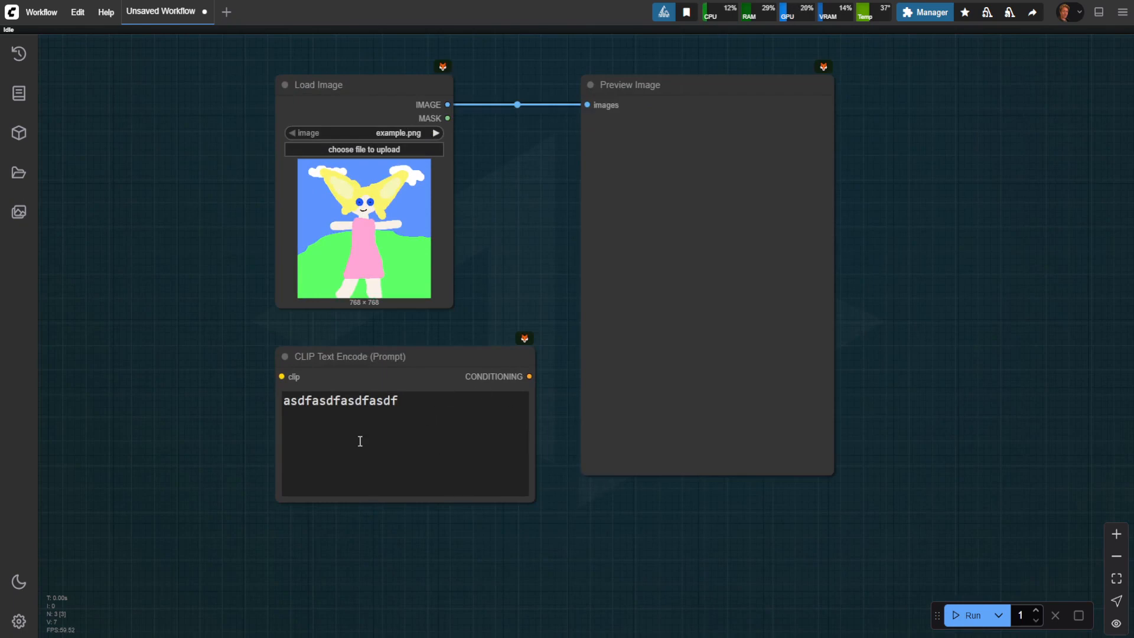
Step: Search the settings for the node badge options, review the badge modes and clear the search
click(19, 620)
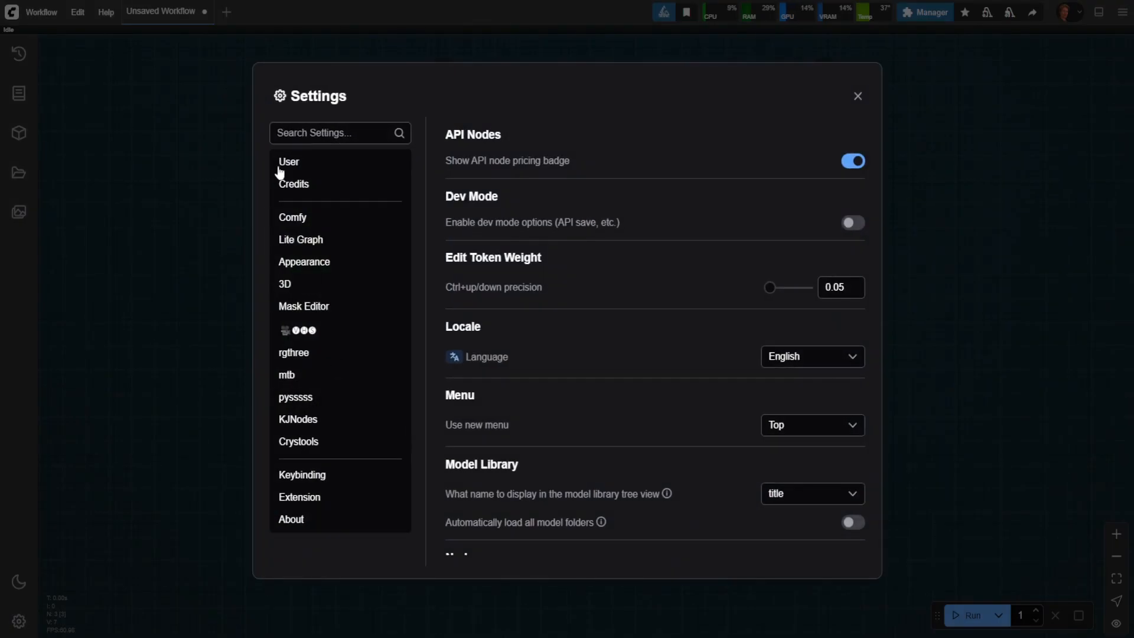
text(node )
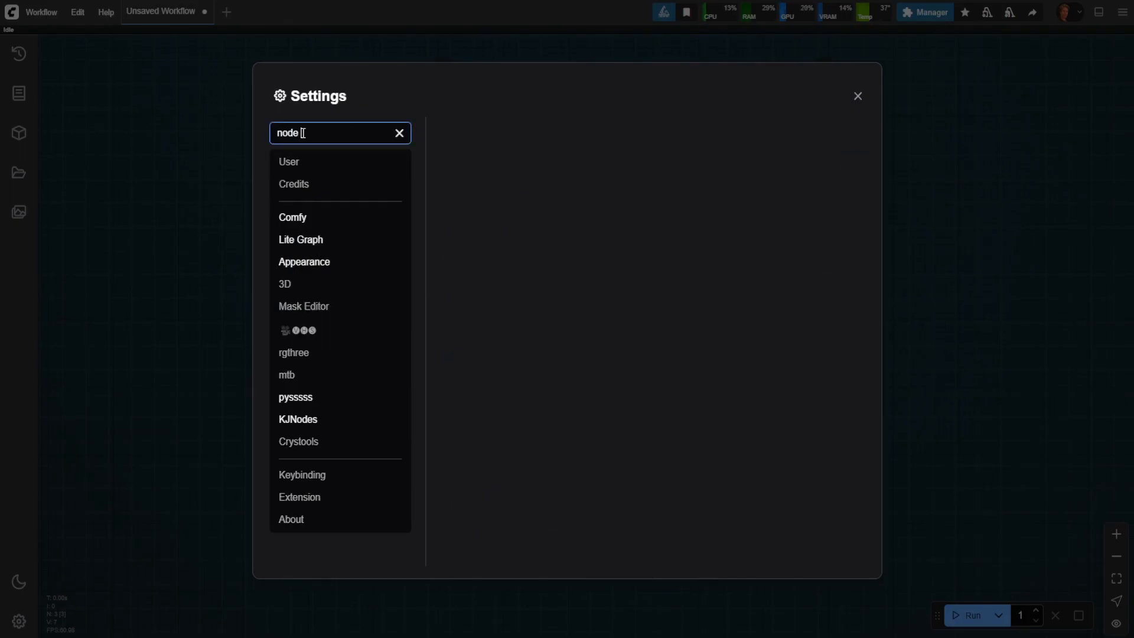
text(badge)
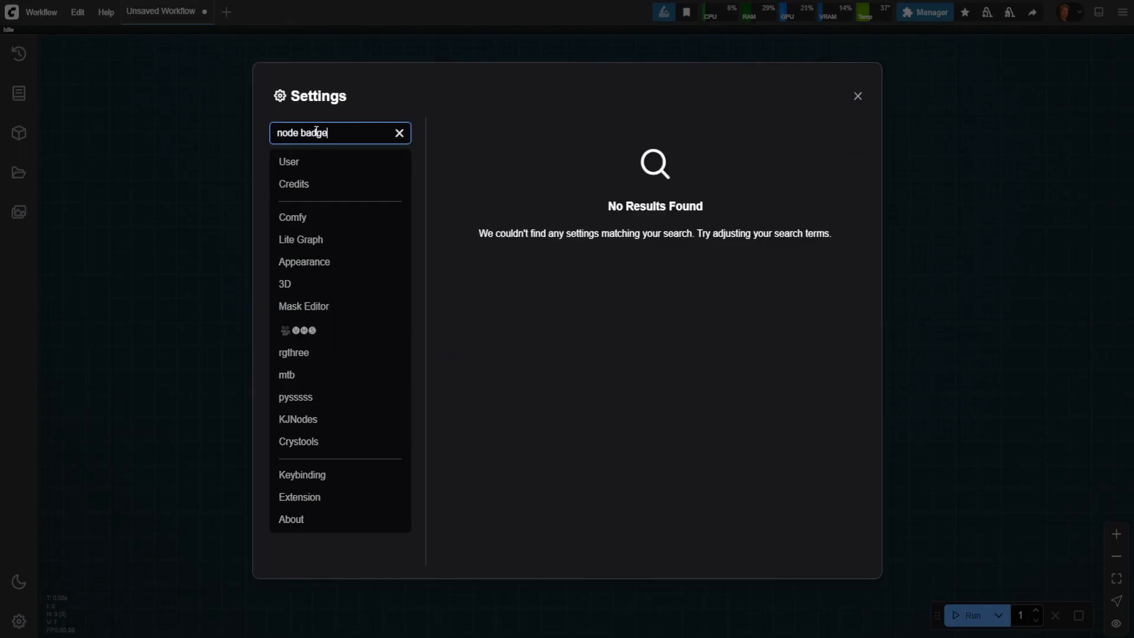
double_click(311, 131)
text(bage)
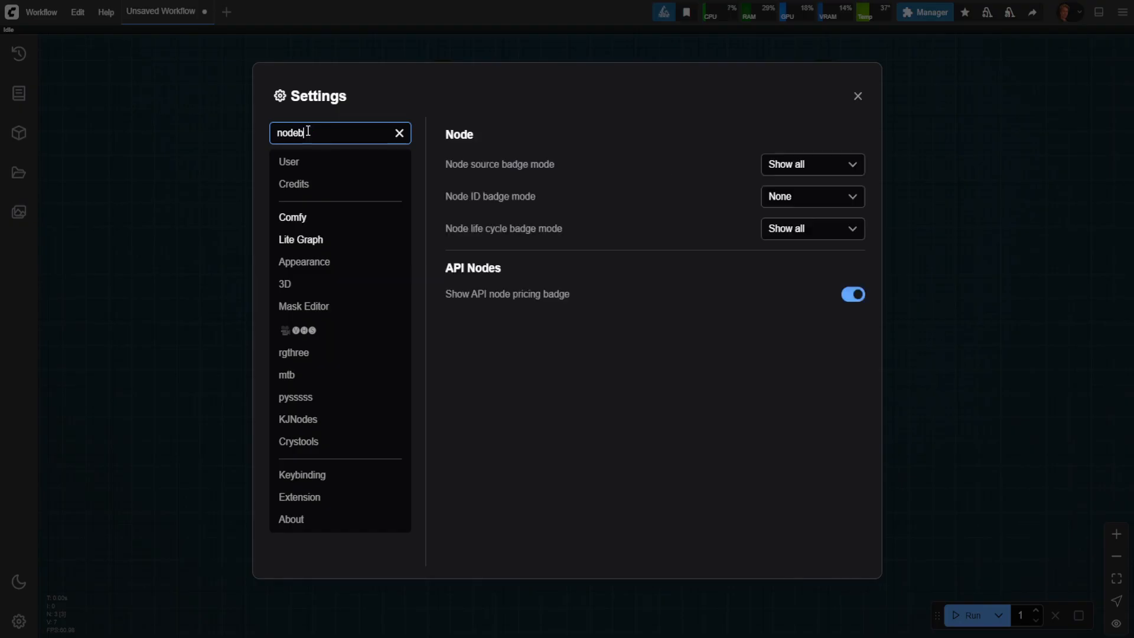
key(BackSpace)
key(BackSpace)
key(BackSpace)
key(BackSpace)
key(BackSpace)
key(BackSpace)
key(BackSpace)
key(BackSpace)
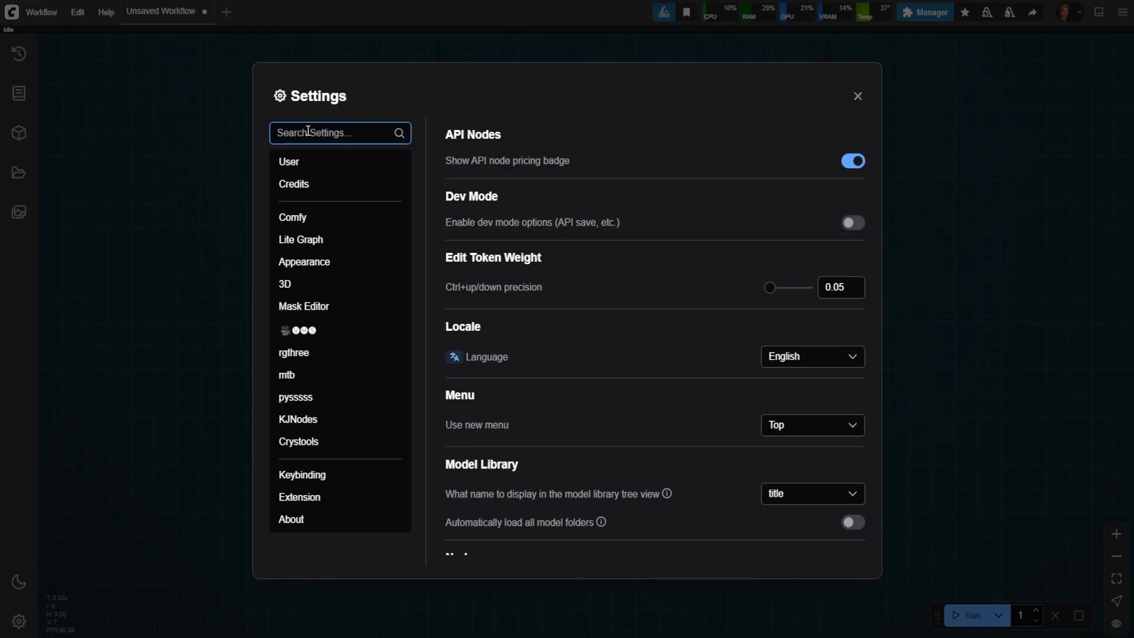
Step: Search the settings for "py" and "enable image" to review the pysssss options and the Enable Image Feed option
text(py)
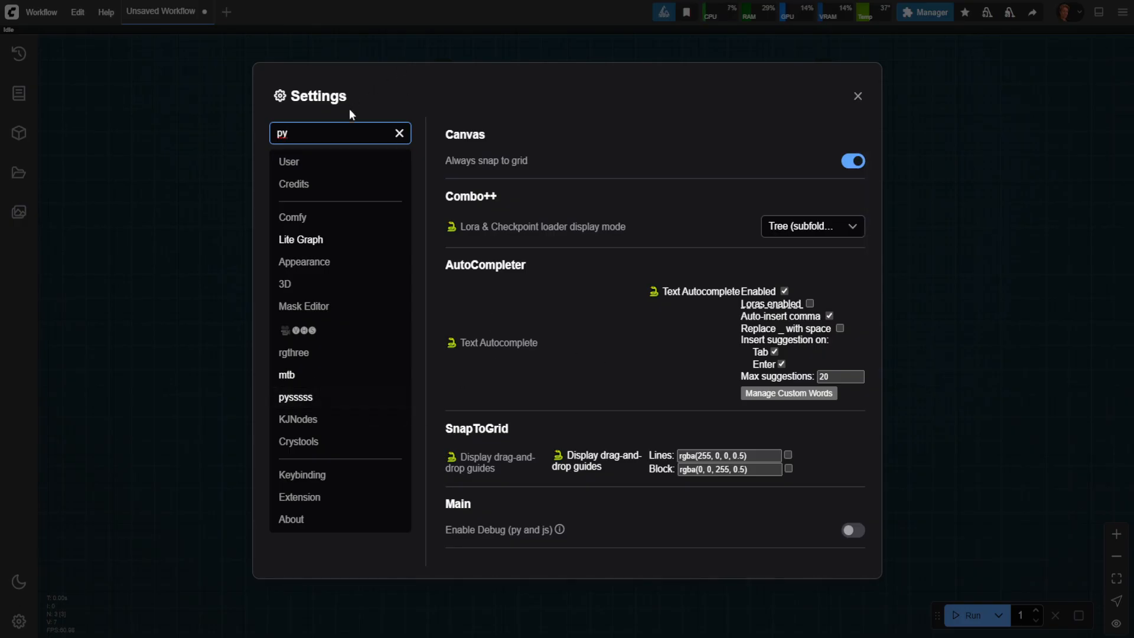
drag(357, 137, 257, 124)
text(enable image)
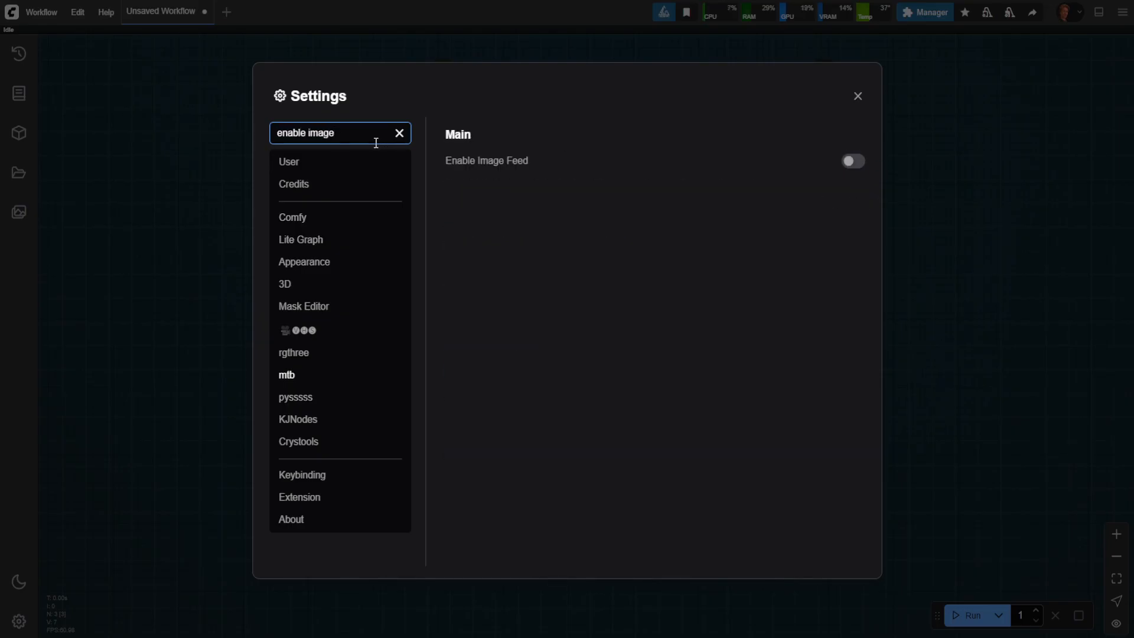
Step: Search the settings for "image feed location", review the location options and choose hidden
drag(374, 141, 278, 88)
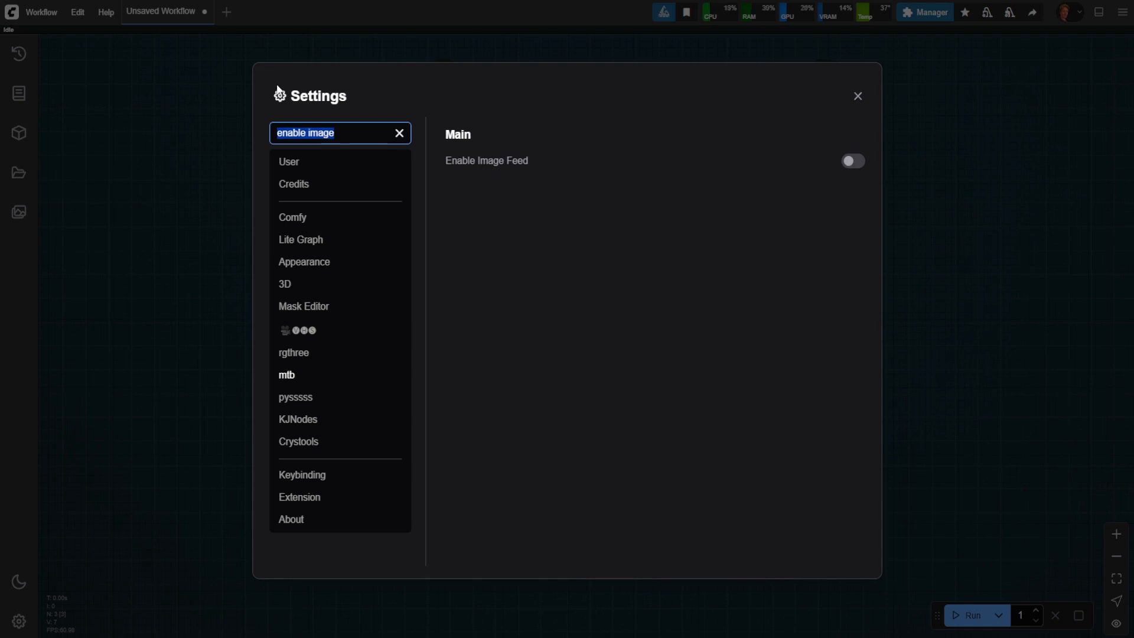
text(image fee)
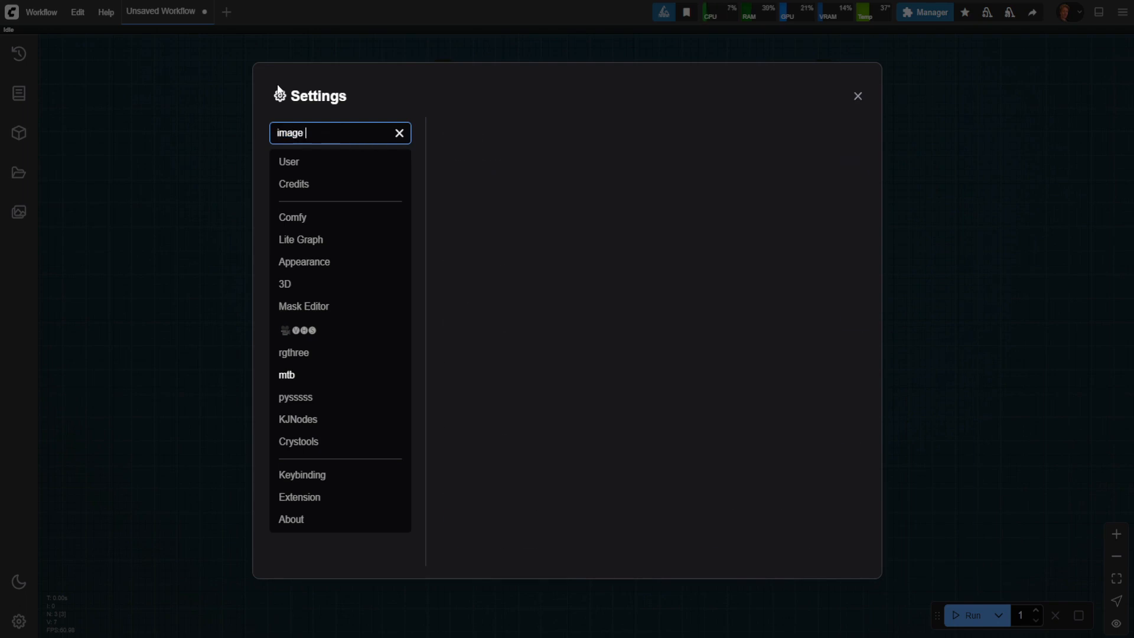
text(d location)
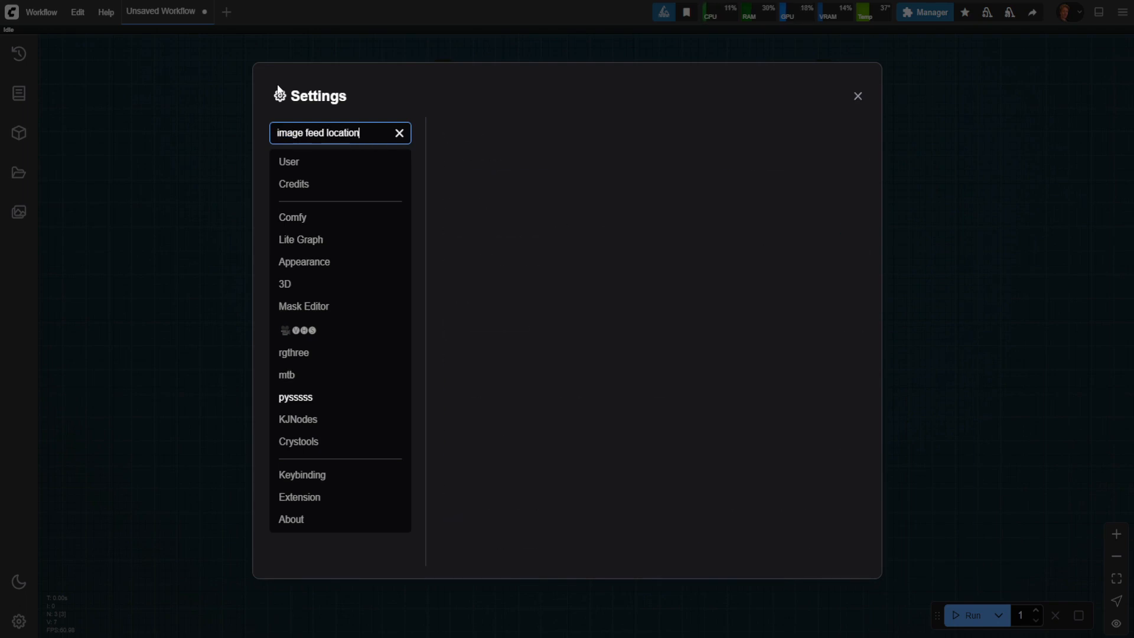
click(853, 161)
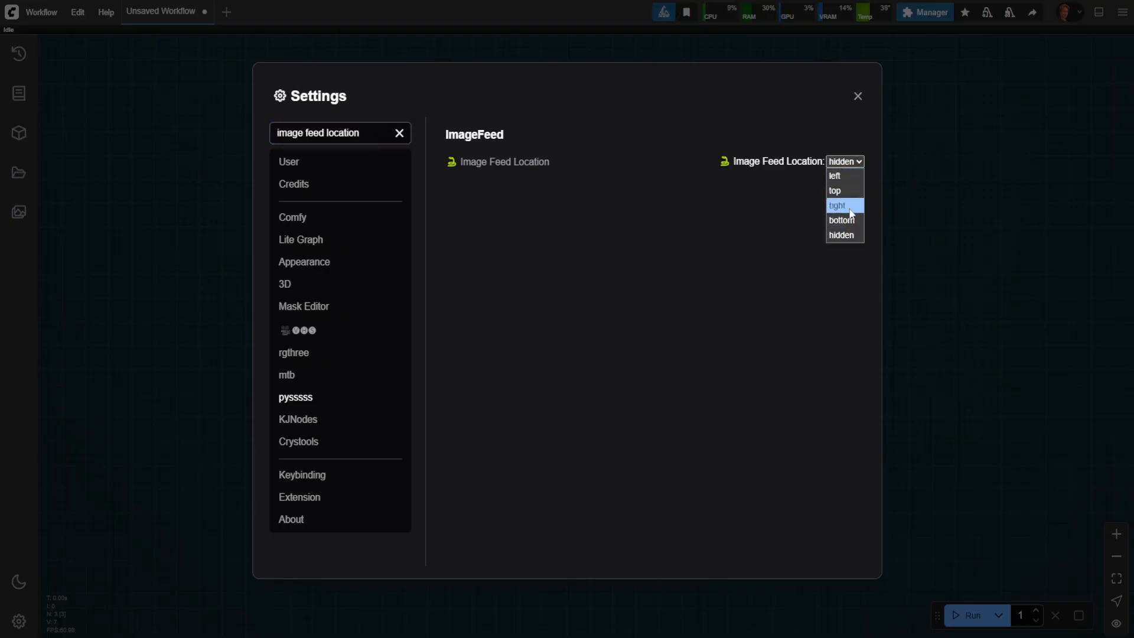
click(843, 235)
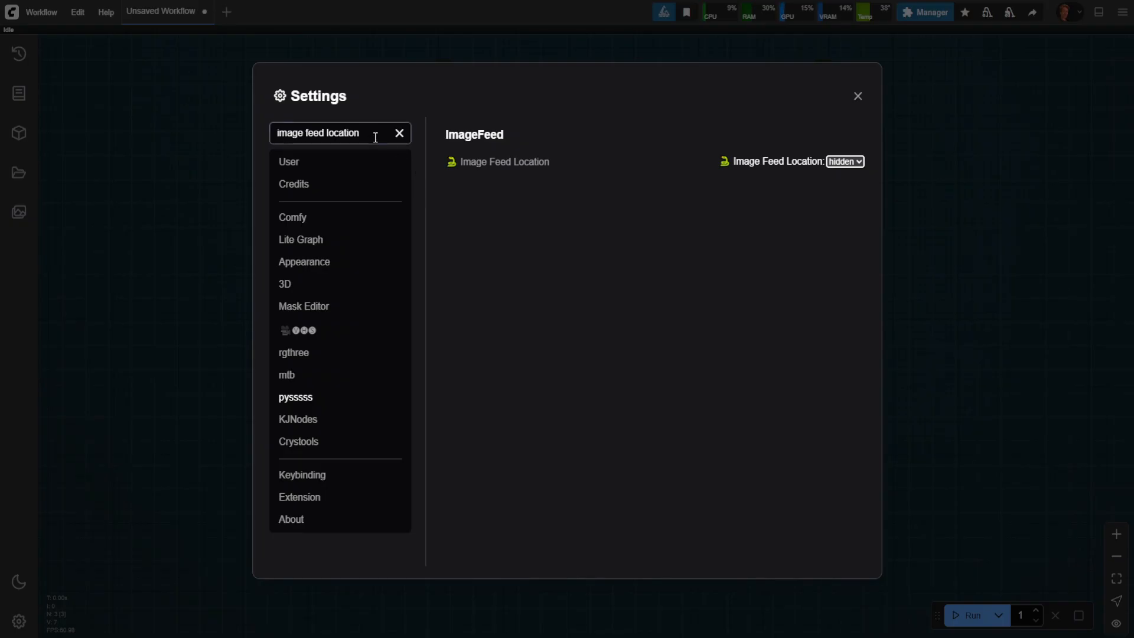
Step: Try to find the image feed's maximum images option by searching the settings for "image max images feed"
drag(375, 134, 261, 127)
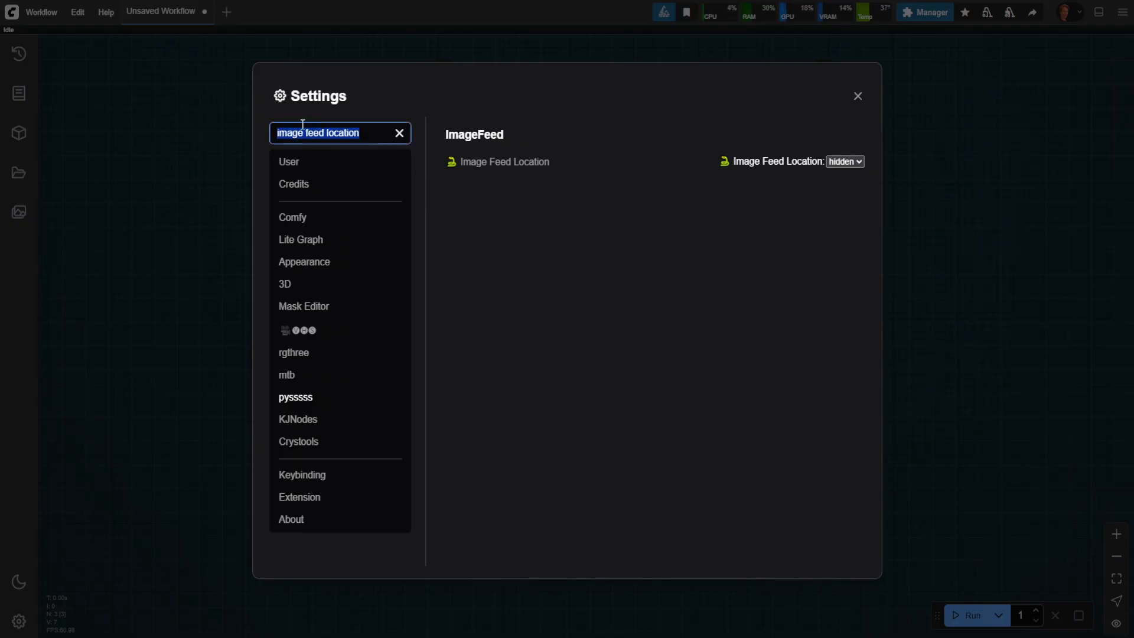
text(image)
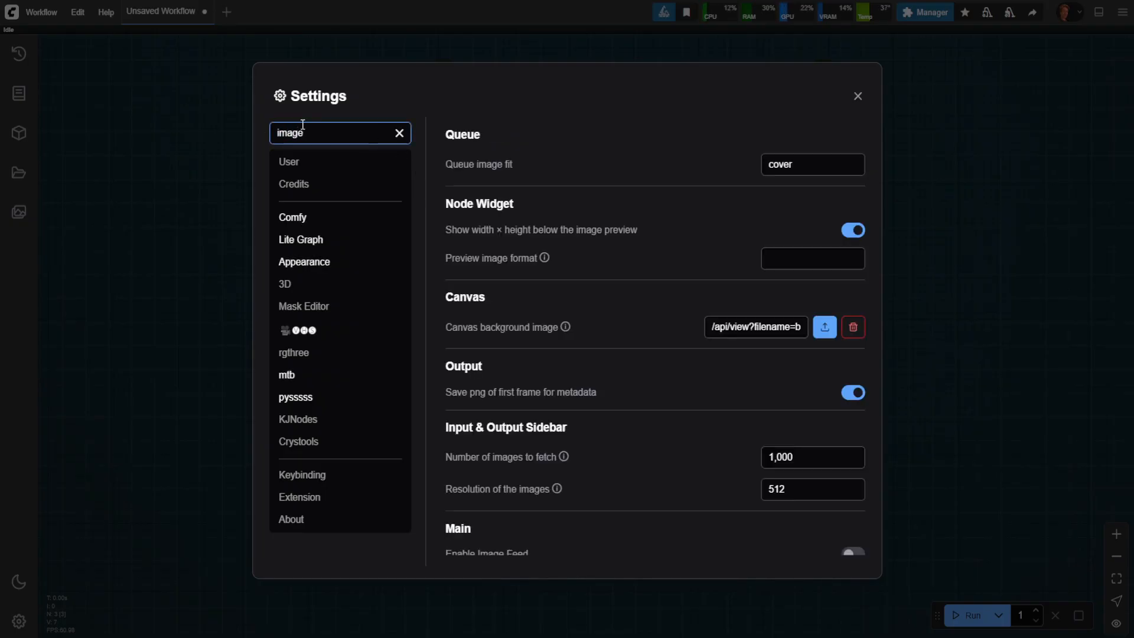
text( max)
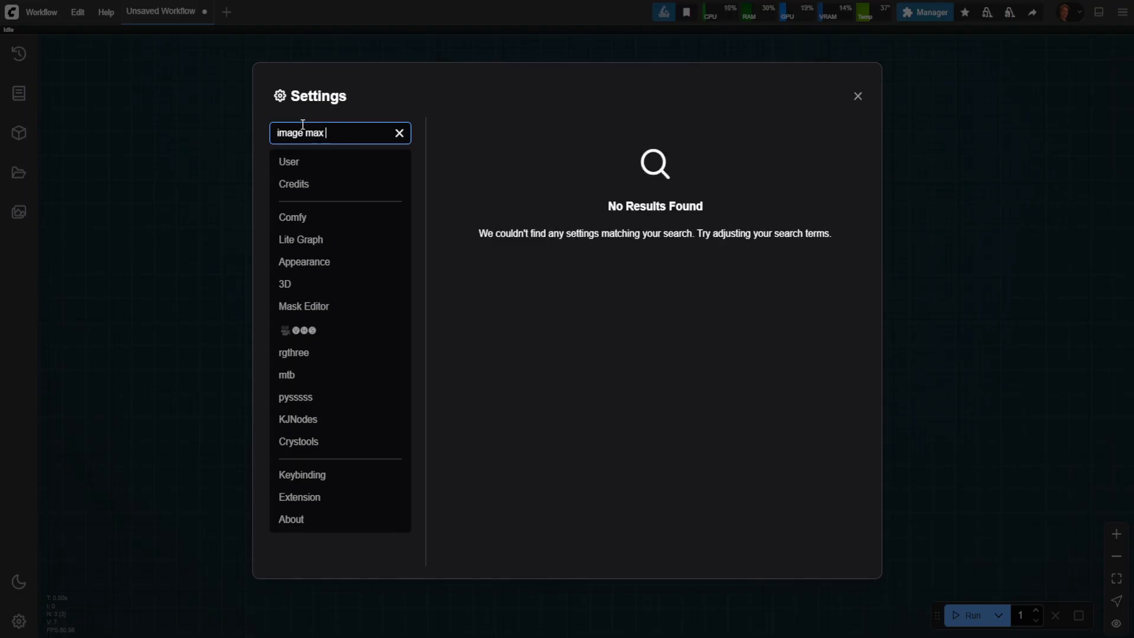
text( image)
key(BackSpace)
key(BackSpace)
key(BackSpace)
key(BackSpace)
key(BackSpace)
key(BackSpace)
key(BackSpace)
key(BackSpace)
key(BackSpace)
key(BackSpace)
key(BackSpace)
key(BackSpace)
text(ges feed)
key(BackSpace)
key(BackSpace)
key(BackSpace)
key(BackSpace)
key(BackSpace)
key(BackSpace)
key(BackSpace)
key(BackSpace)
key(BackSpace)
key(BackSpace)
key(BackSpace)
Step: Open the pysssss settings and check the Image Feed Max Images value in the ImageFeed section
click(298, 396)
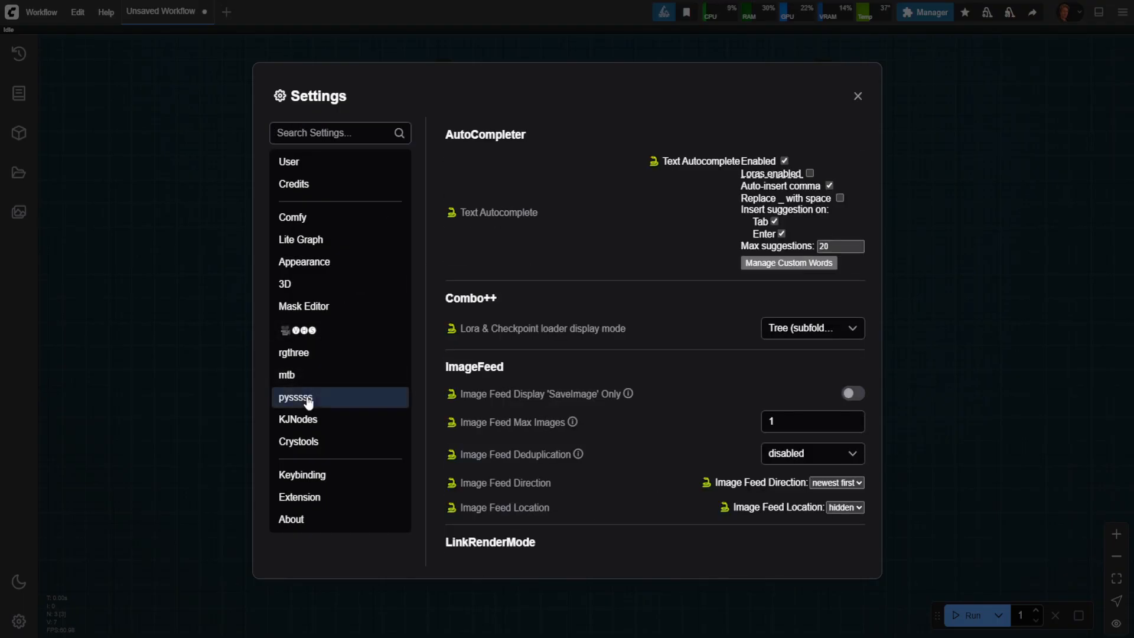
scroll(618, 421, down, 2)
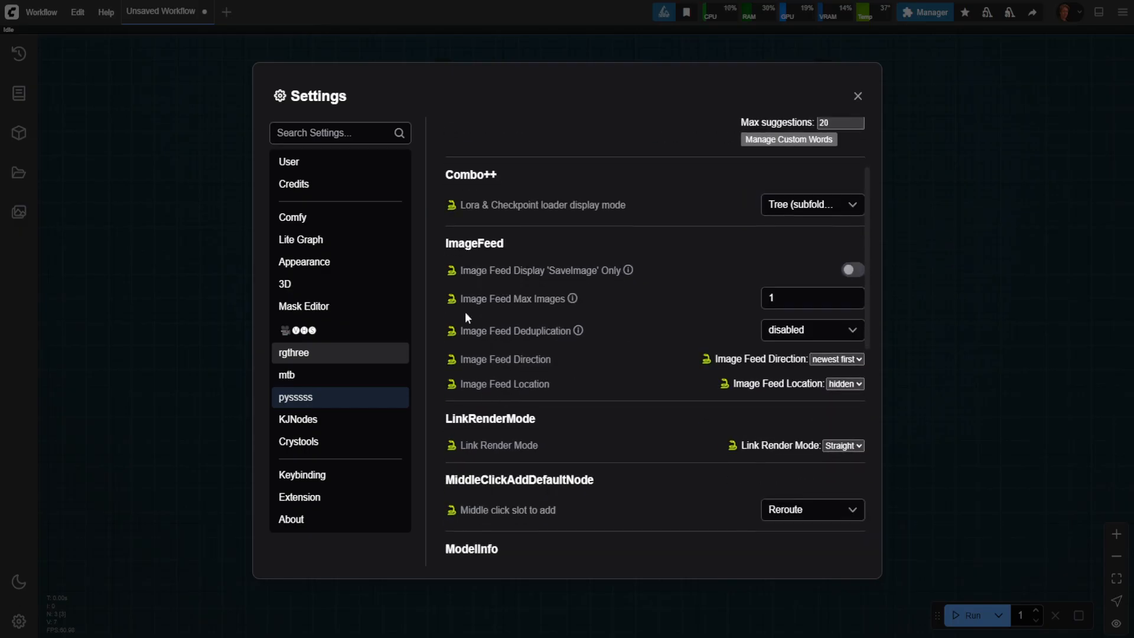
drag(470, 299, 545, 289)
double_click(792, 297)
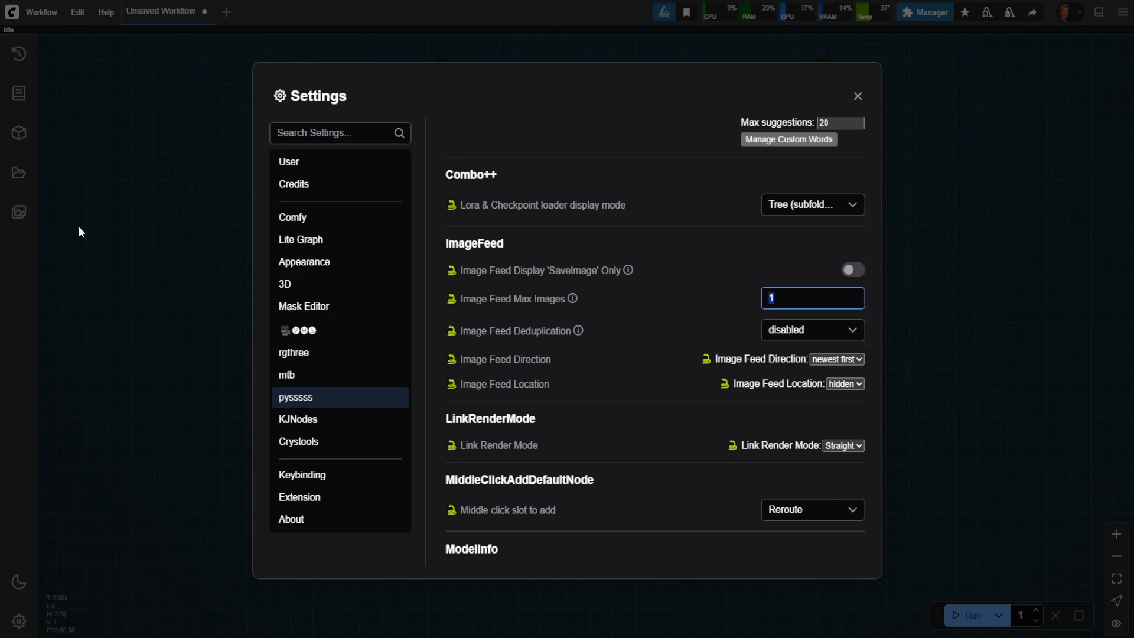
Step: Review the Canvas background image option in the Appearance settings, close the settings and inspect the background on the canvas
click(341, 135)
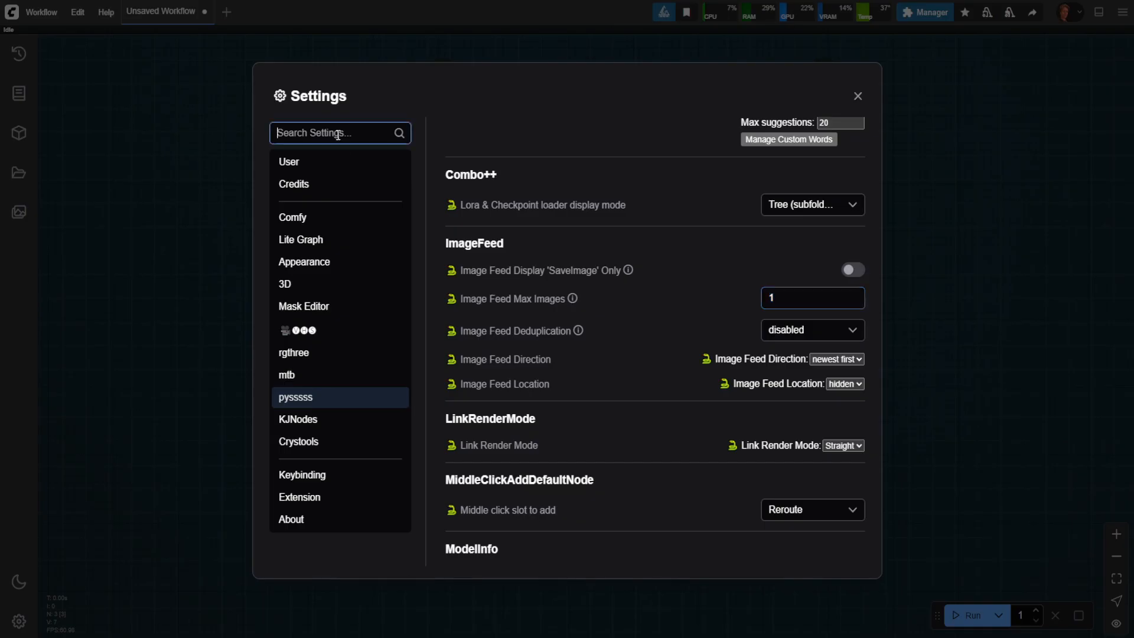
click(328, 224)
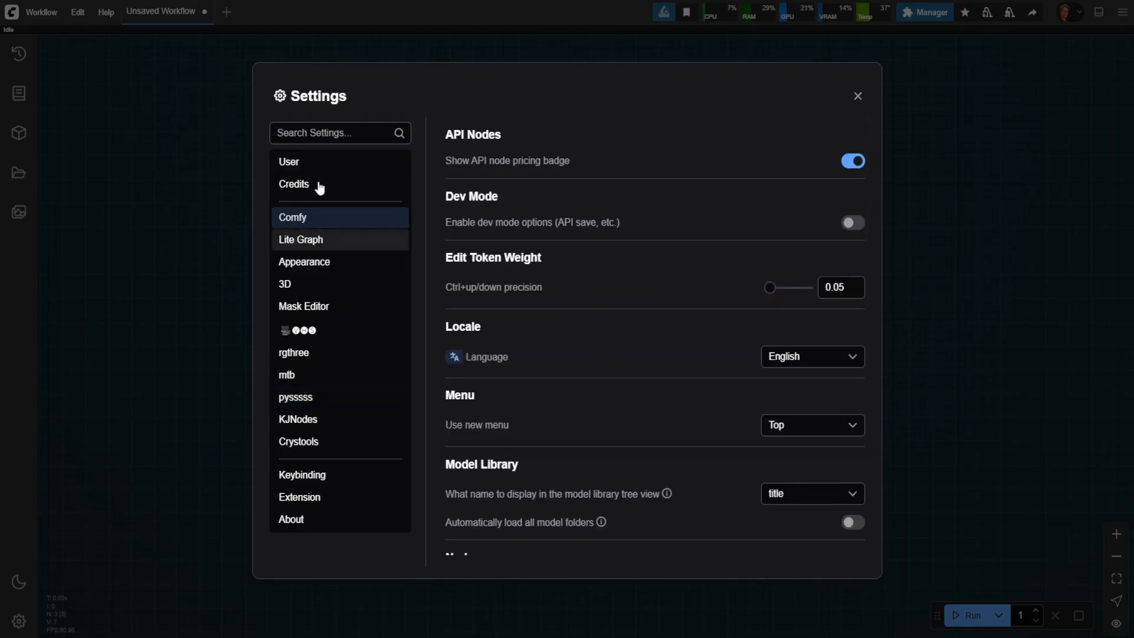
click(311, 163)
click(316, 261)
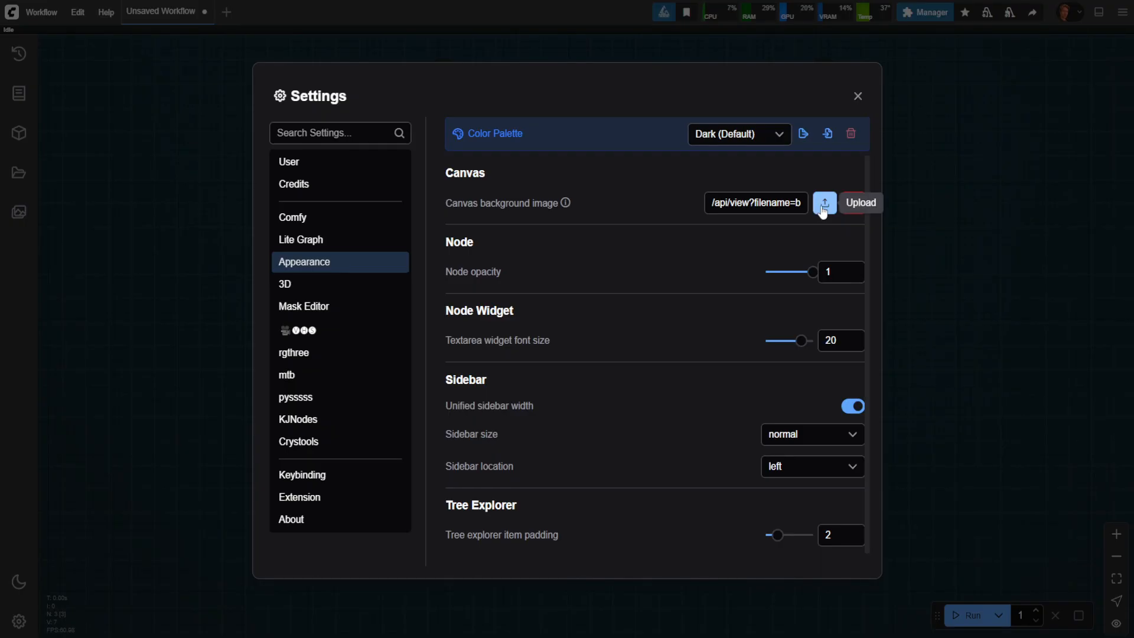
click(858, 96)
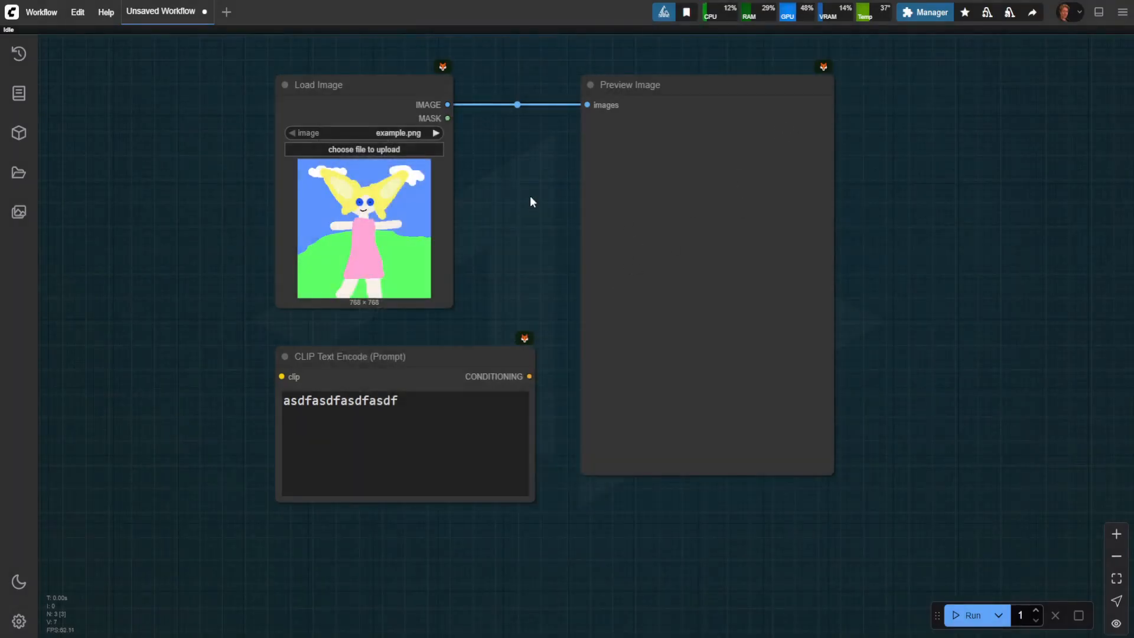
drag(533, 155, 550, 307)
scroll(479, 363, down, 11)
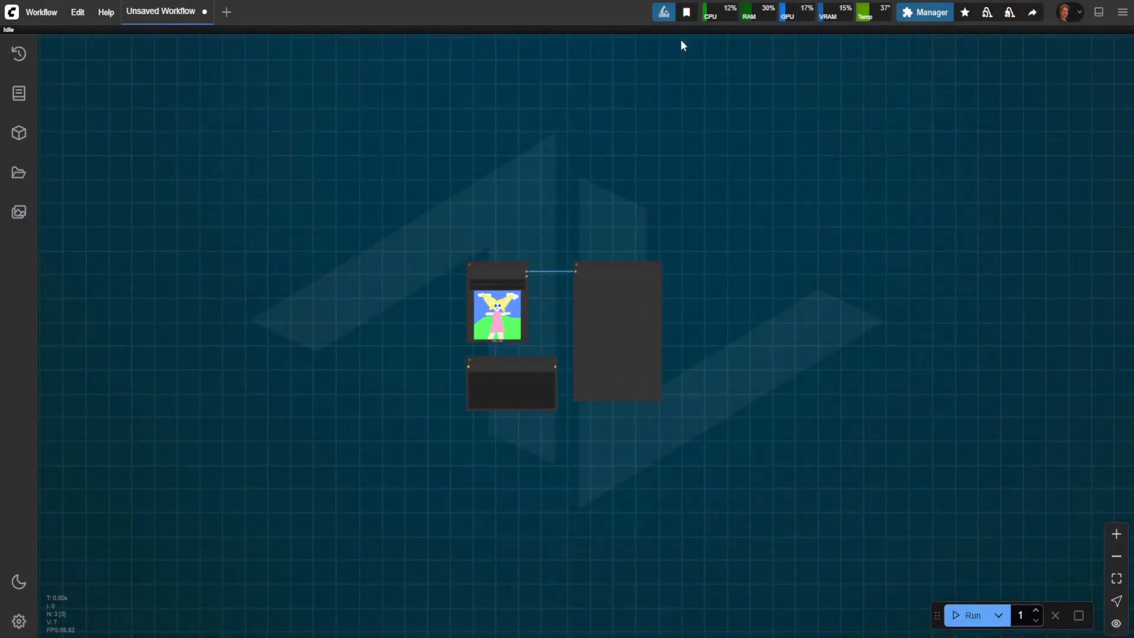
scroll(592, 357, up, 10)
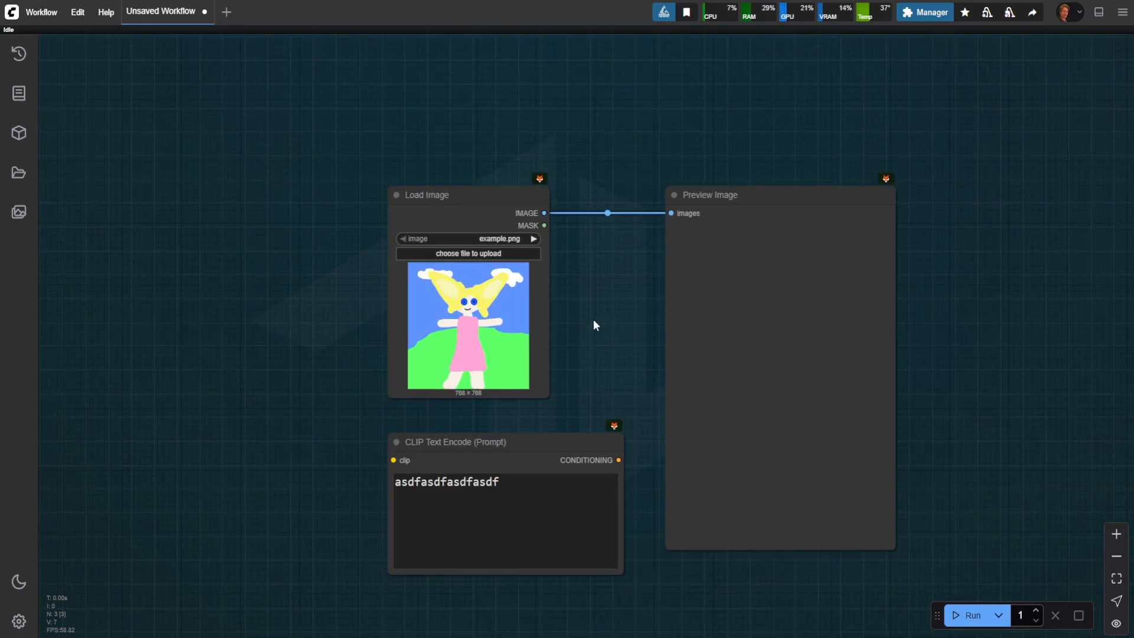
drag(617, 304, 564, 269)
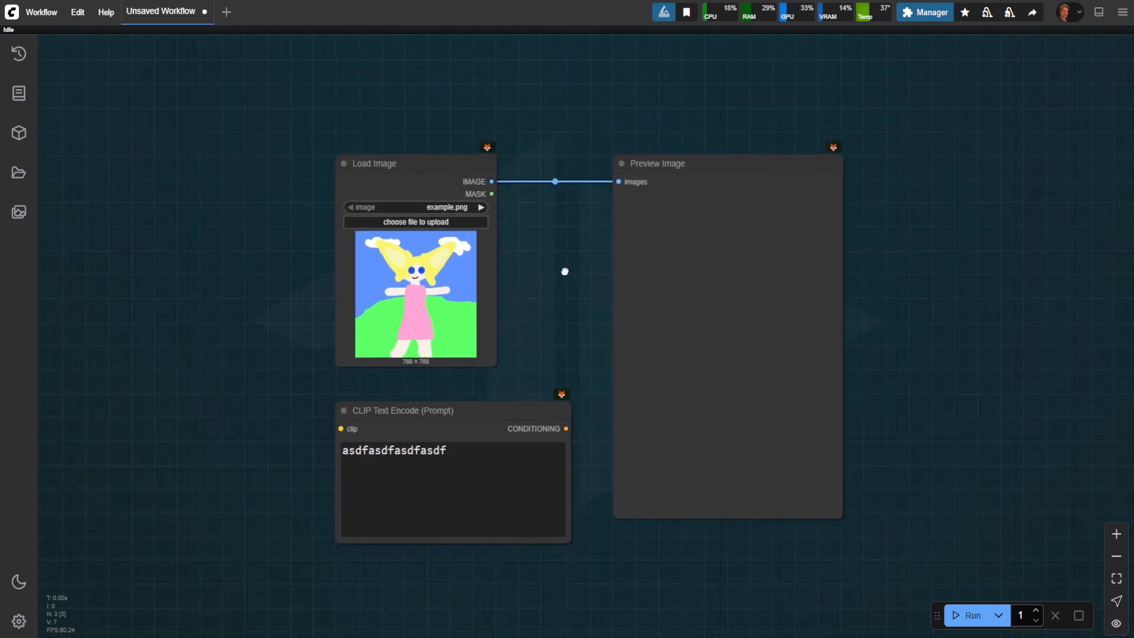
mouse_move(540, 358)
mouse_down()
mouse_move(549, 243)
mouse_move(506, 395)
mouse_move(526, 351)
mouse_up()
scroll(506, 396, down, 1)
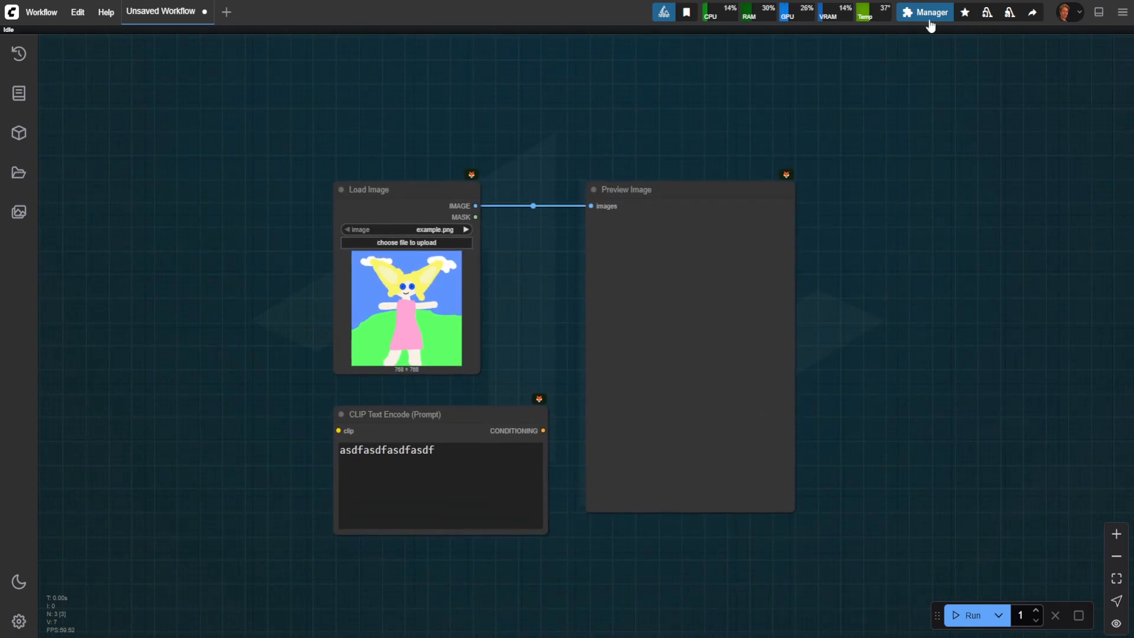
Step: Open the Custom Nodes Manager from ComfyUI Manager and browse the full list of custom nodes
click(925, 15)
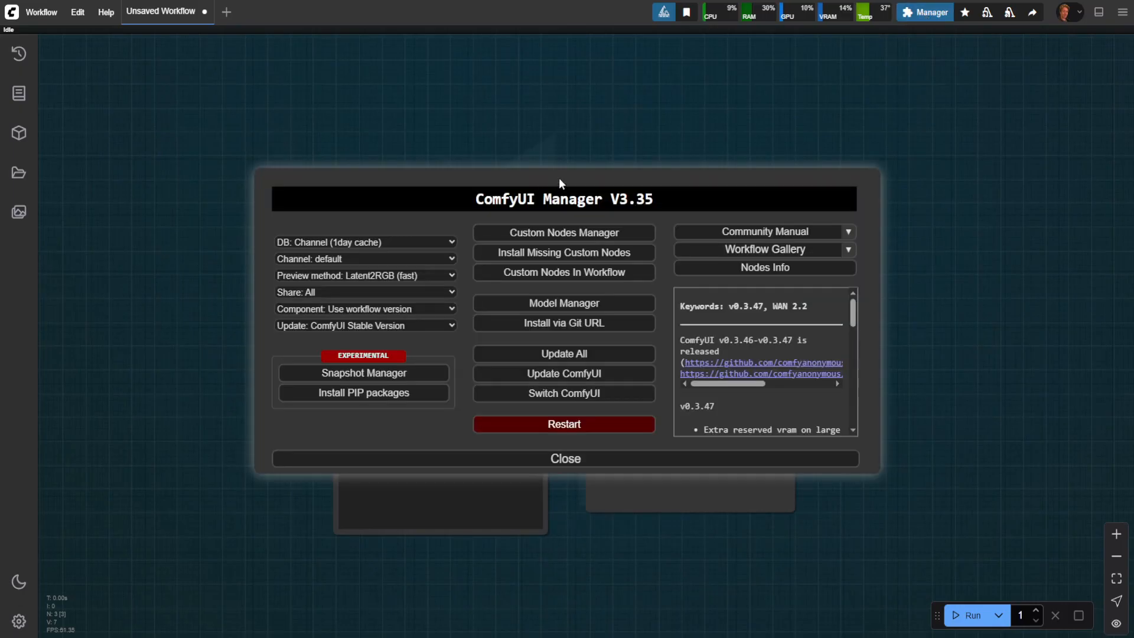
click(561, 236)
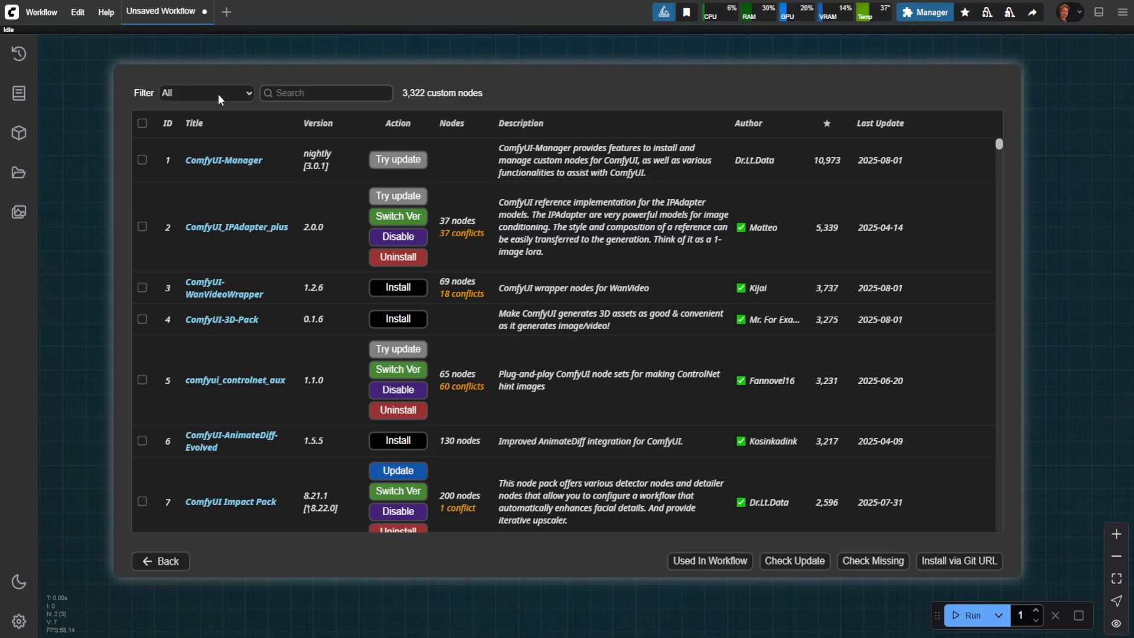
scroll(275, 217, down, 10)
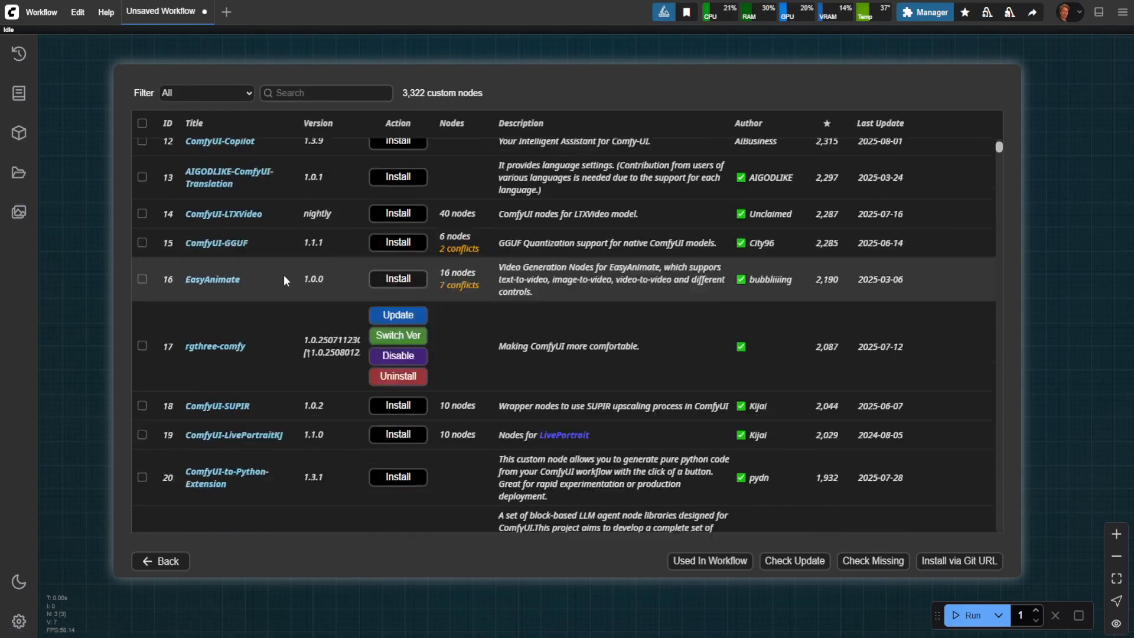
scroll(283, 275, down, 8)
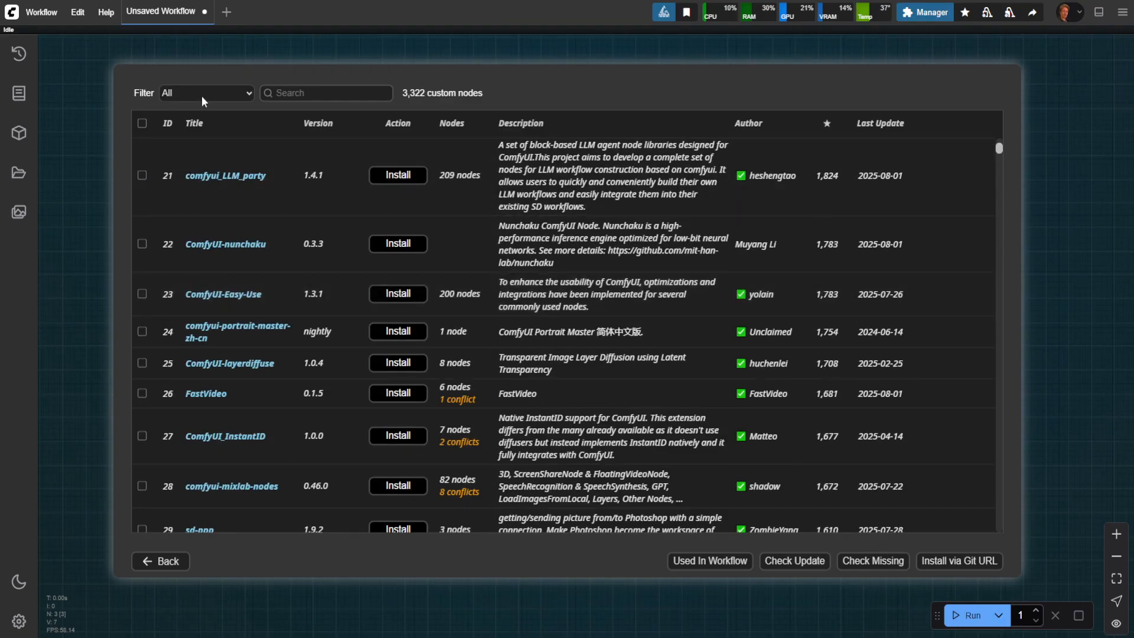
Step: Filter the custom nodes list by Installed, Enabled and Disabled in turn to review each group
click(201, 96)
click(204, 122)
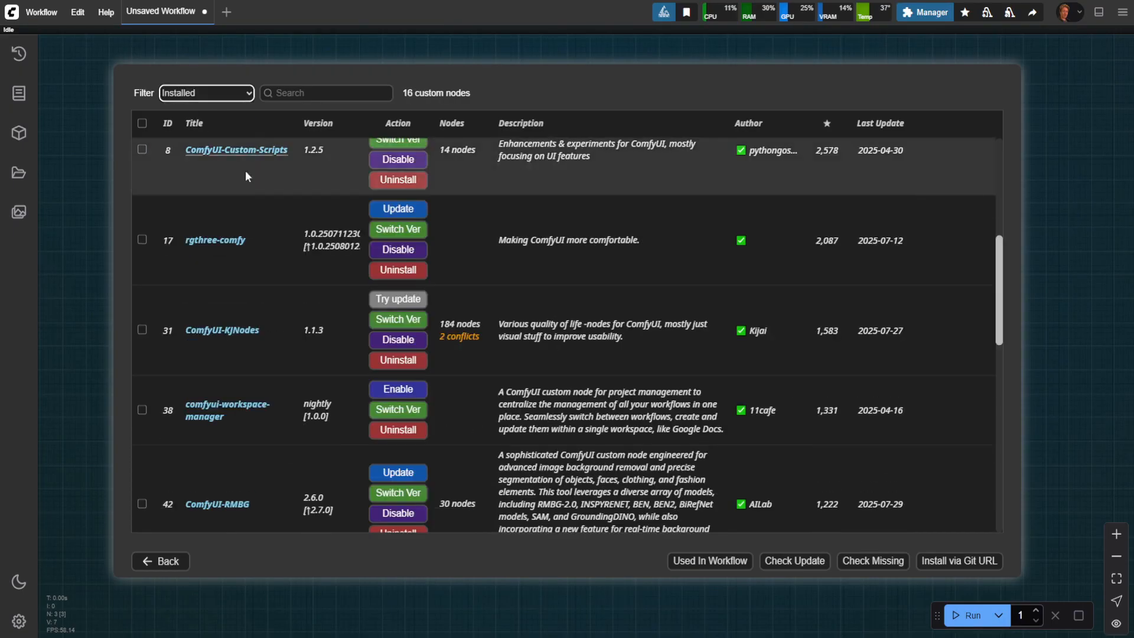
scroll(236, 206, up, 5)
click(227, 93)
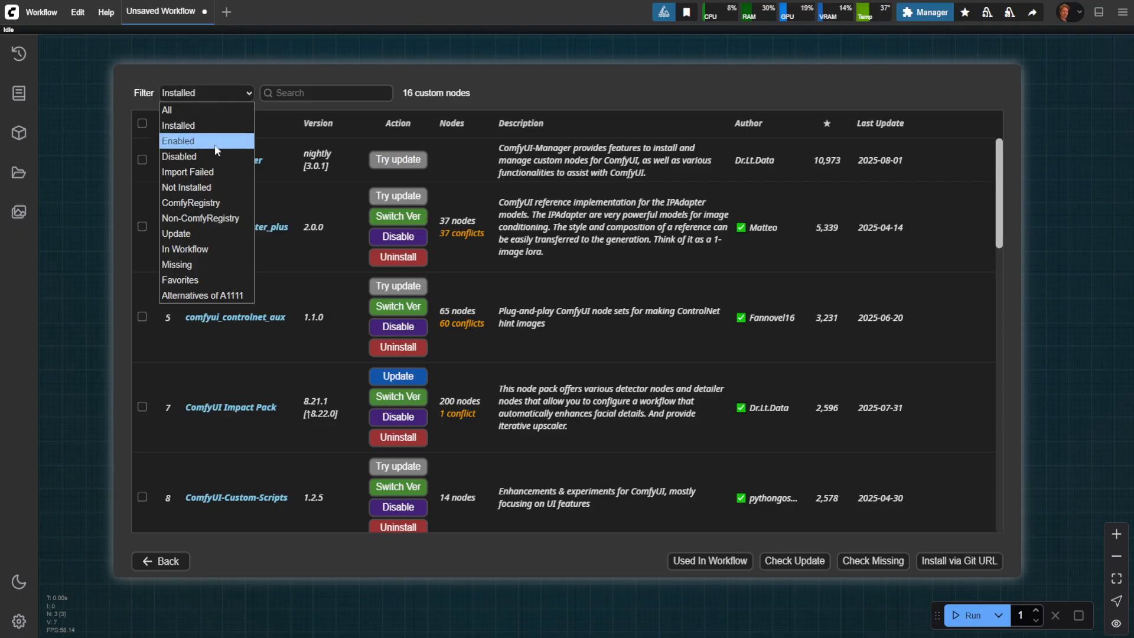
click(214, 144)
click(217, 92)
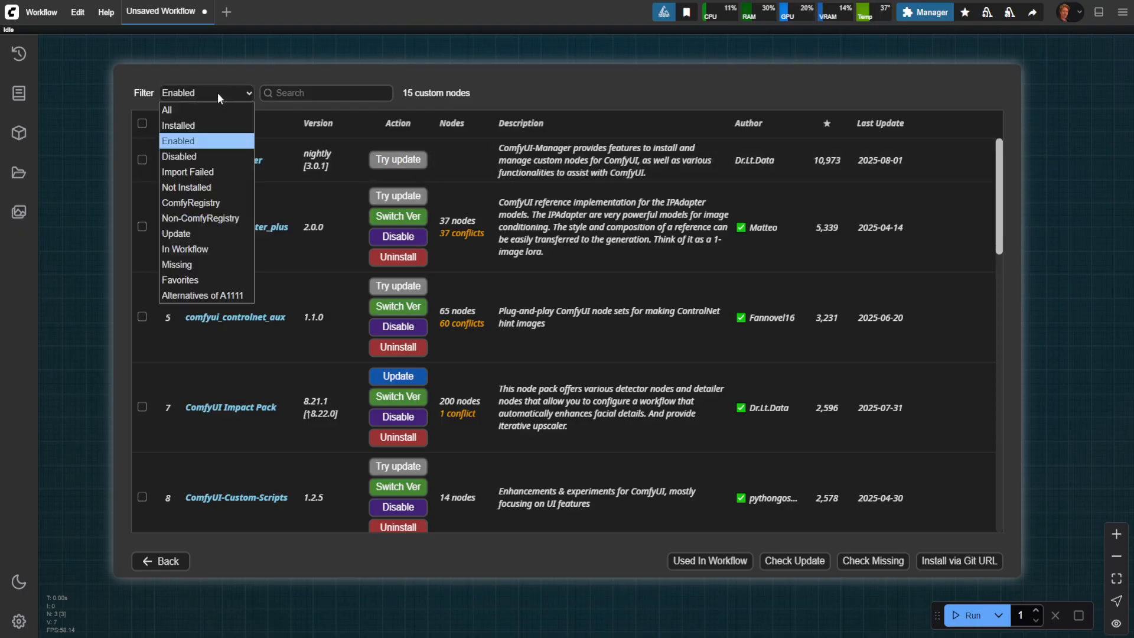
click(207, 156)
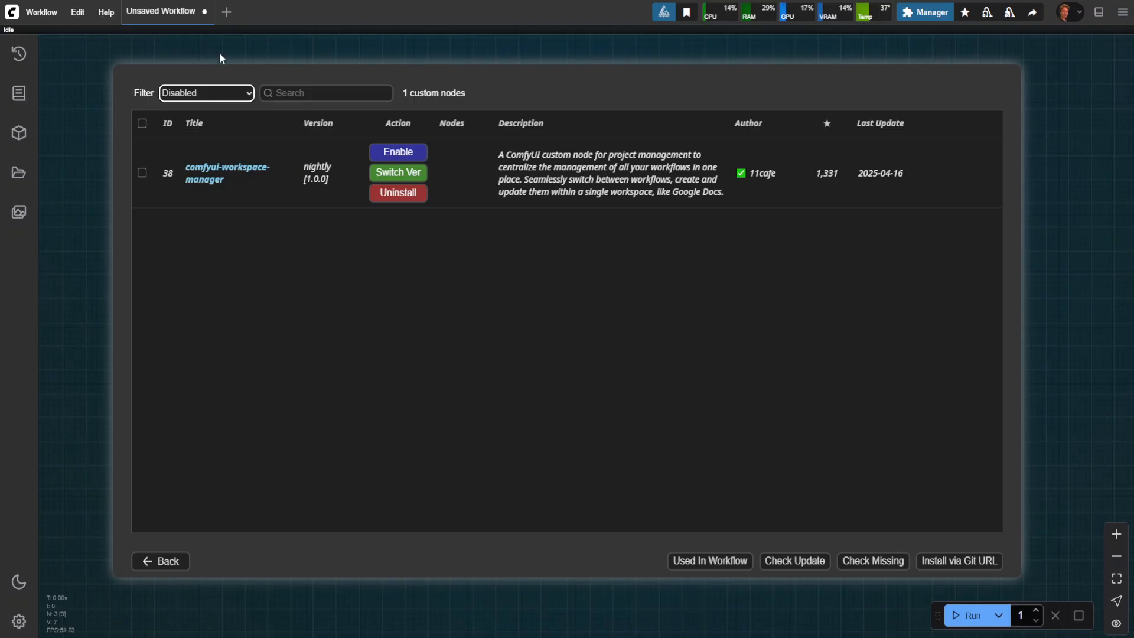
Step: Filter the custom nodes to Installed, review the list through to its end, and close the manager
click(230, 91)
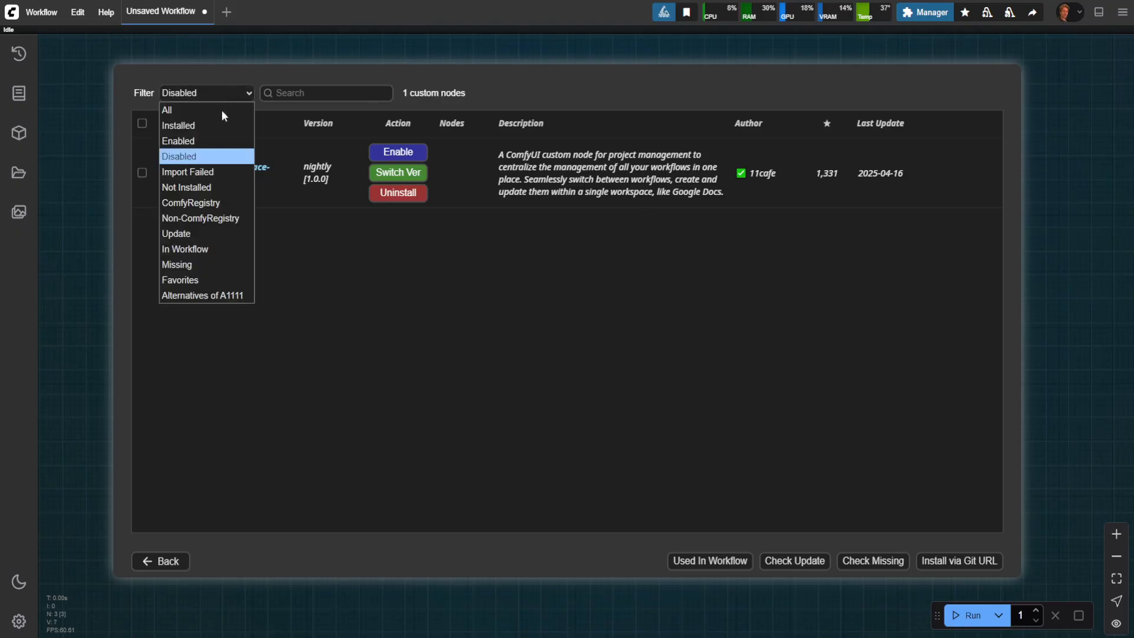
click(213, 121)
scroll(255, 357, down, 10)
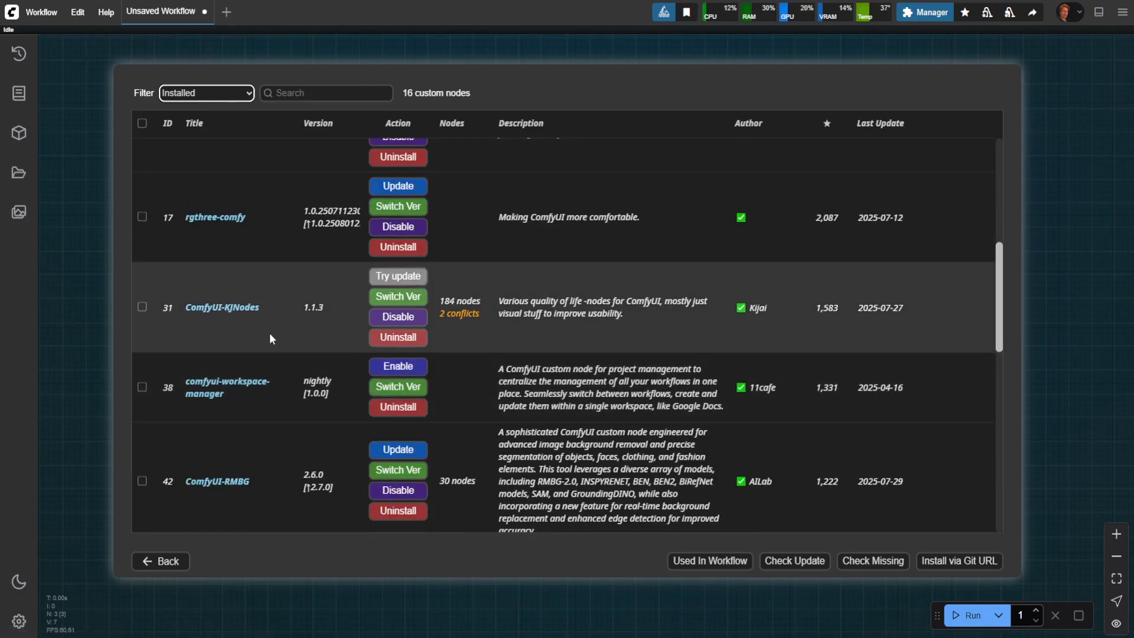
scroll(270, 334, down, 3)
scroll(281, 359, down, 1)
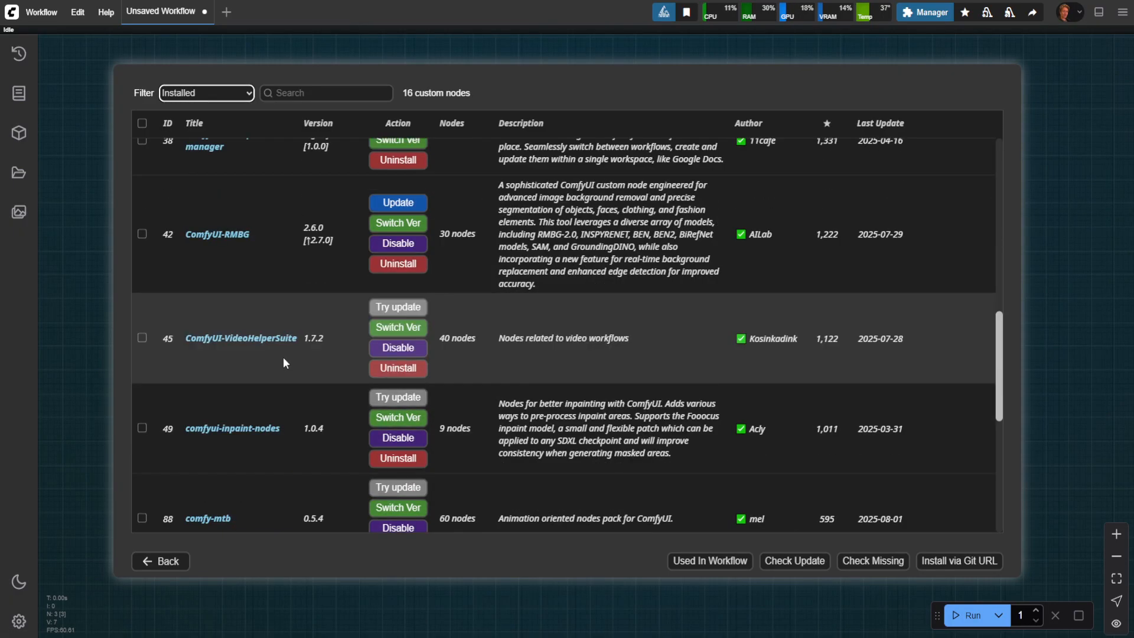
scroll(266, 343, down, 4)
scroll(270, 347, down, 2)
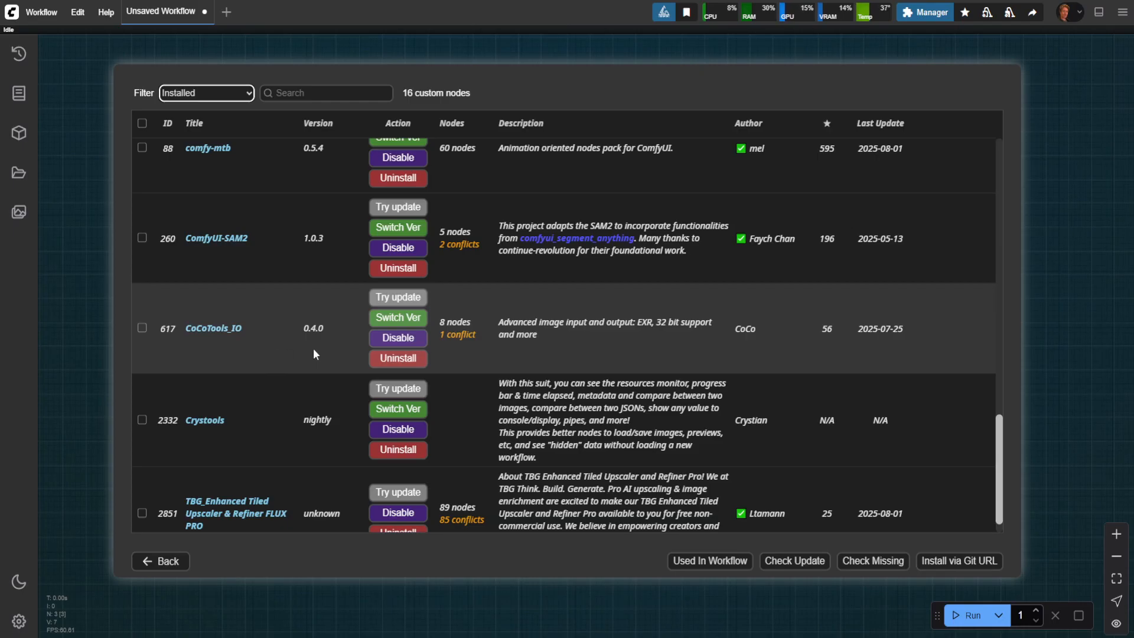
scroll(316, 354, down, 1)
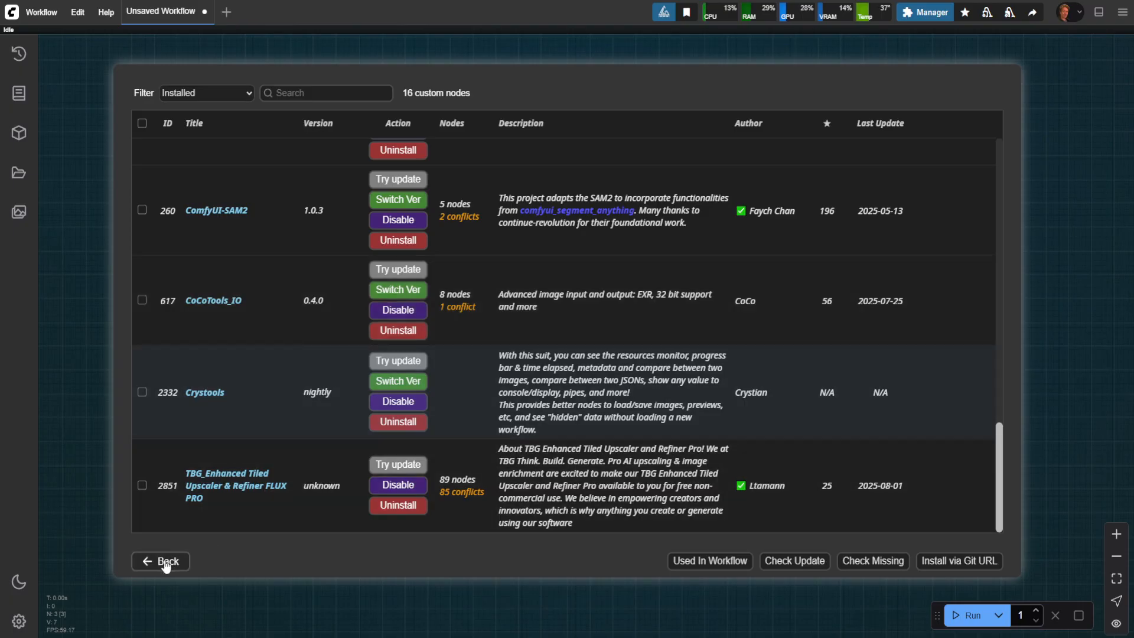
click(158, 561)
click(551, 462)
drag(544, 384, 512, 388)
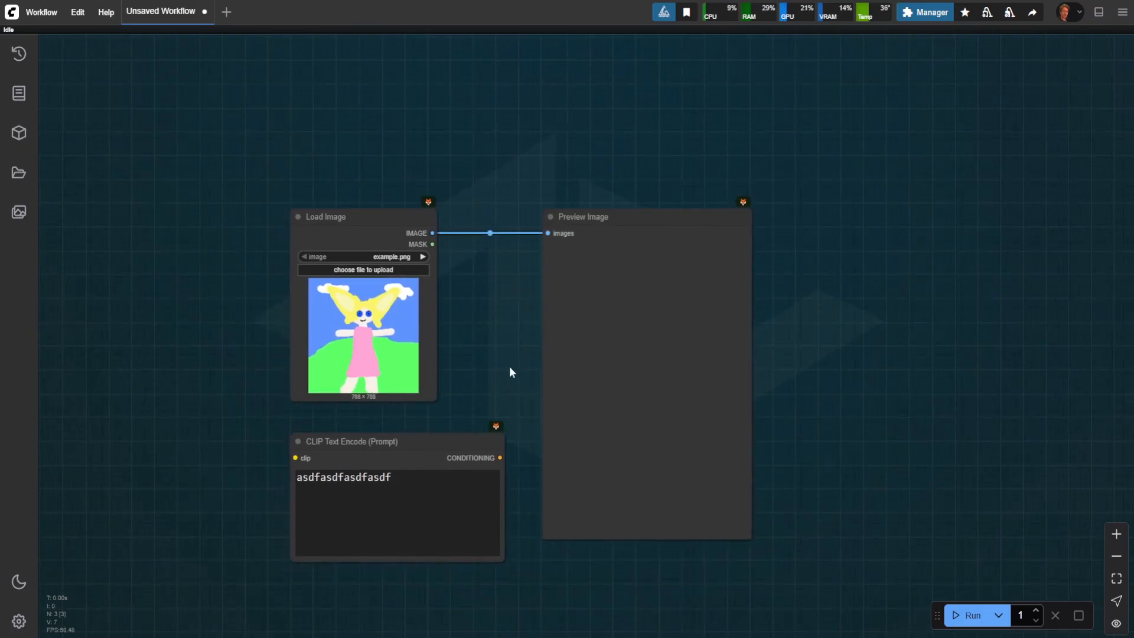
drag(513, 338, 556, 321)
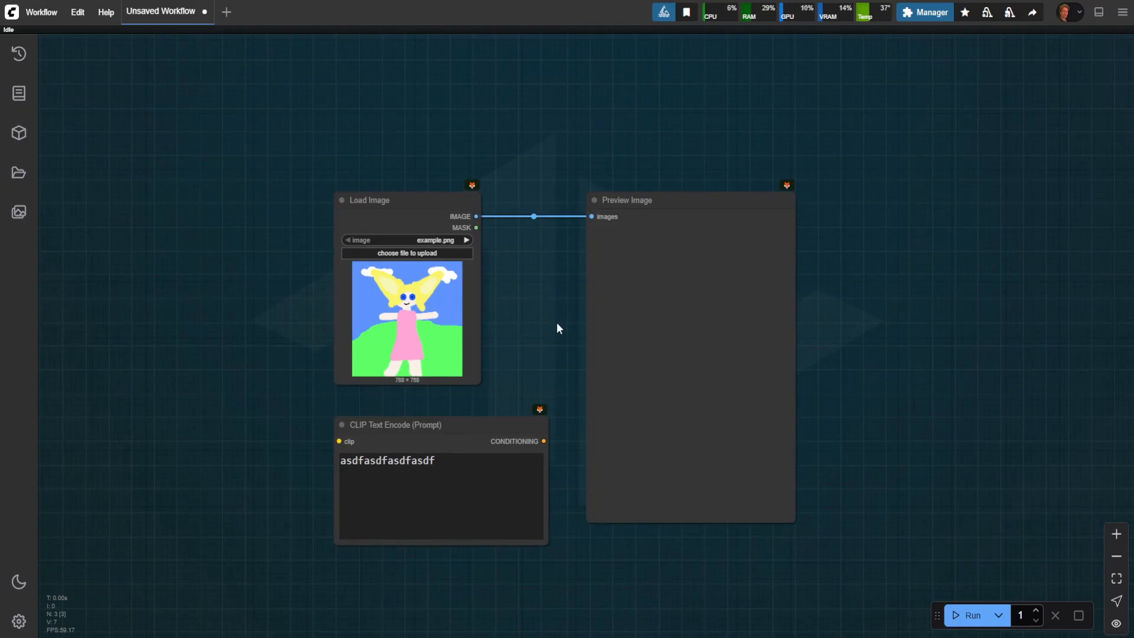
scroll(556, 328, down, 3)
scroll(556, 328, up, 2)
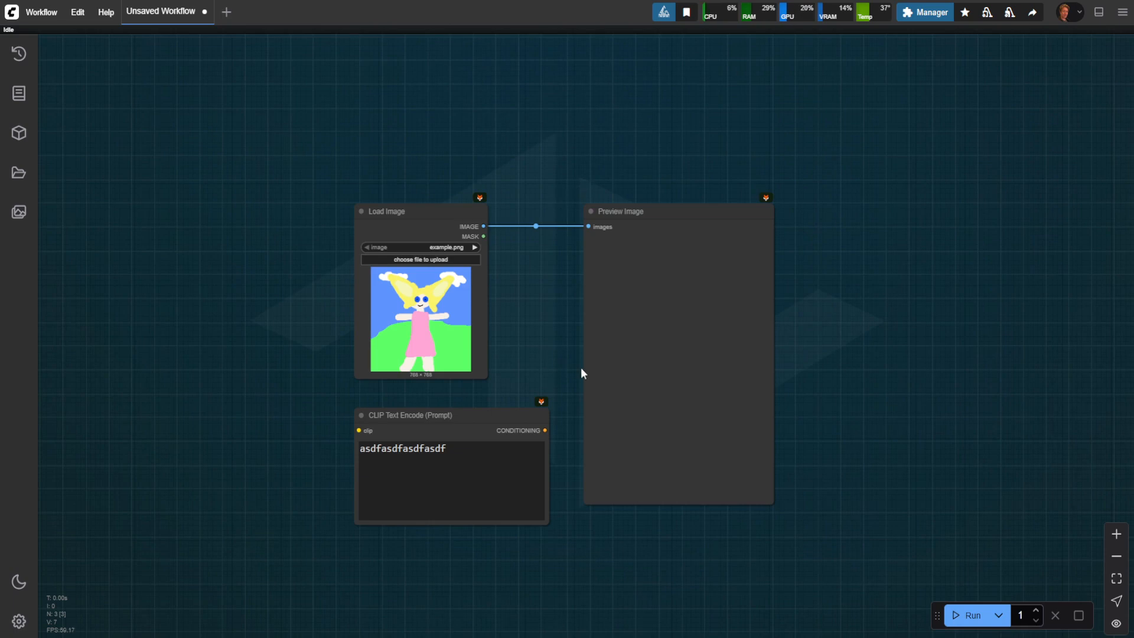
scroll(582, 373, up, 2)
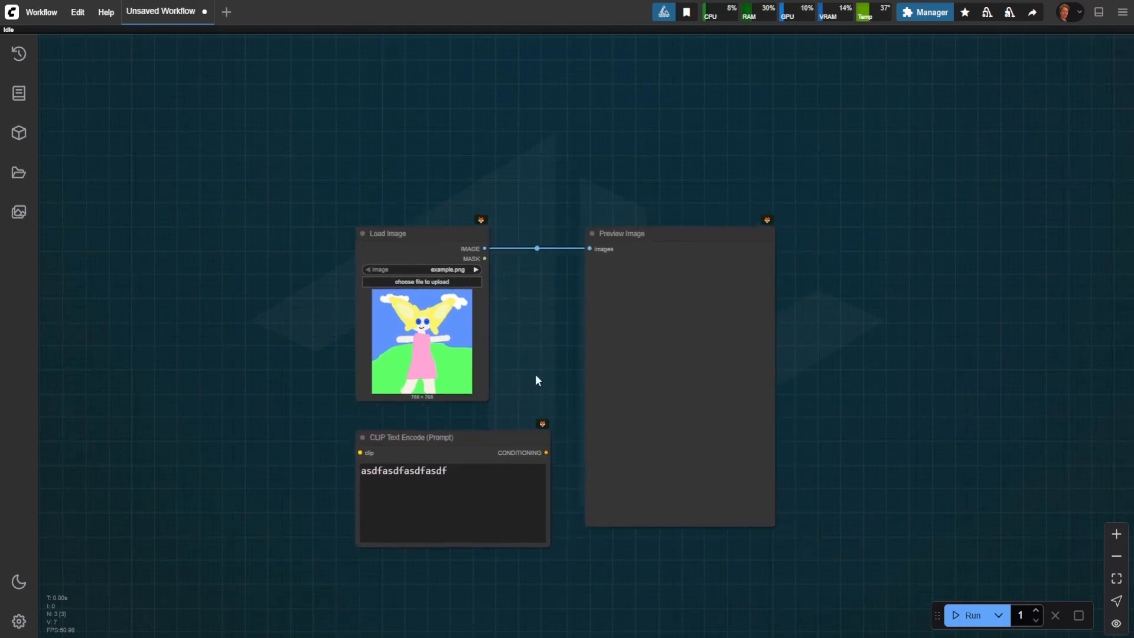
drag(558, 378, 545, 356)
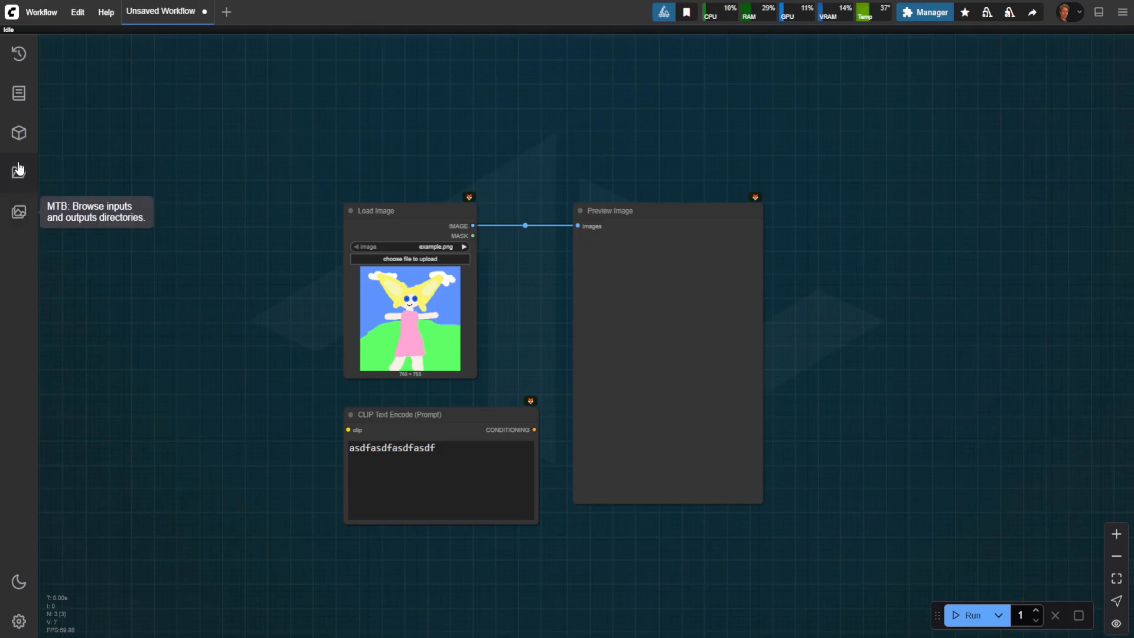
Step: View the task queue and browse the node categories in the Node Library
click(19, 62)
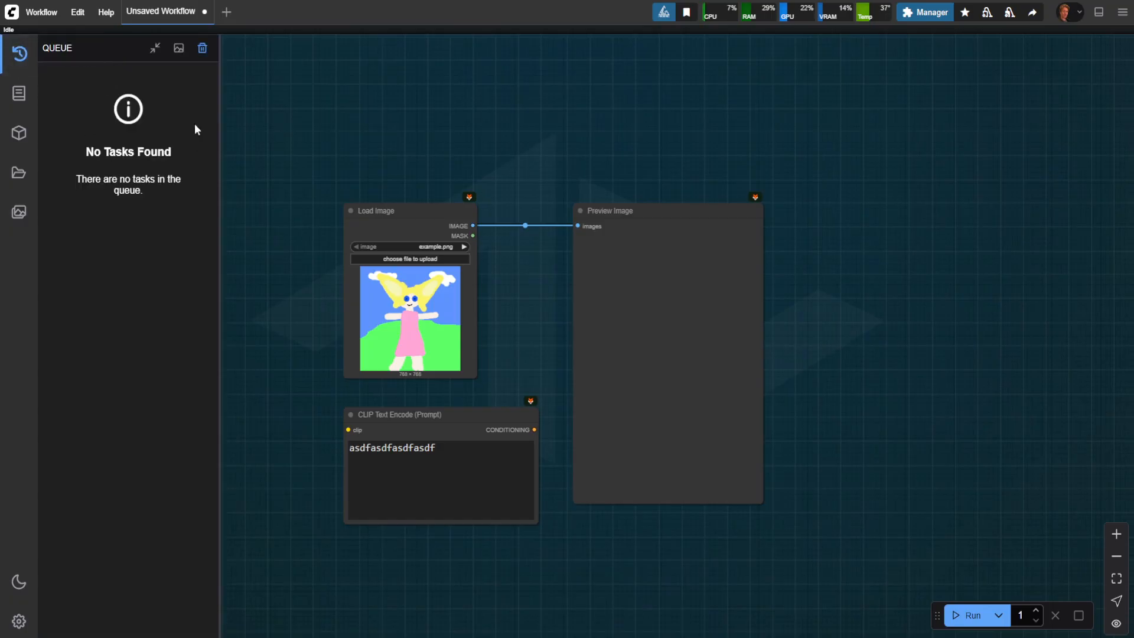
click(19, 93)
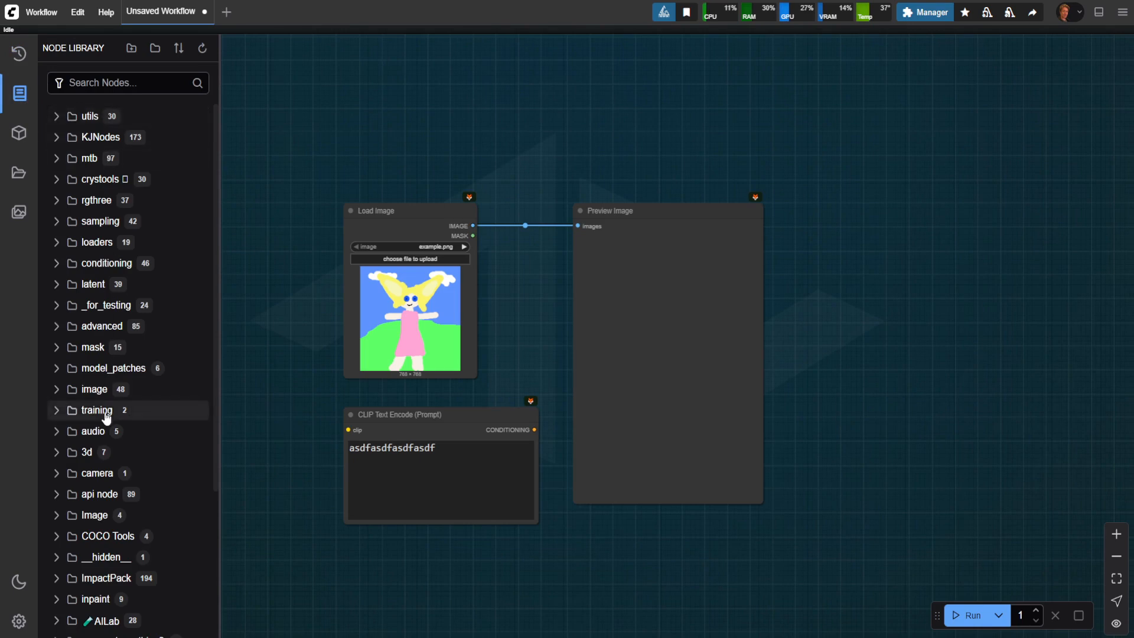
scroll(107, 423, down, 3)
scroll(101, 413, up, 3)
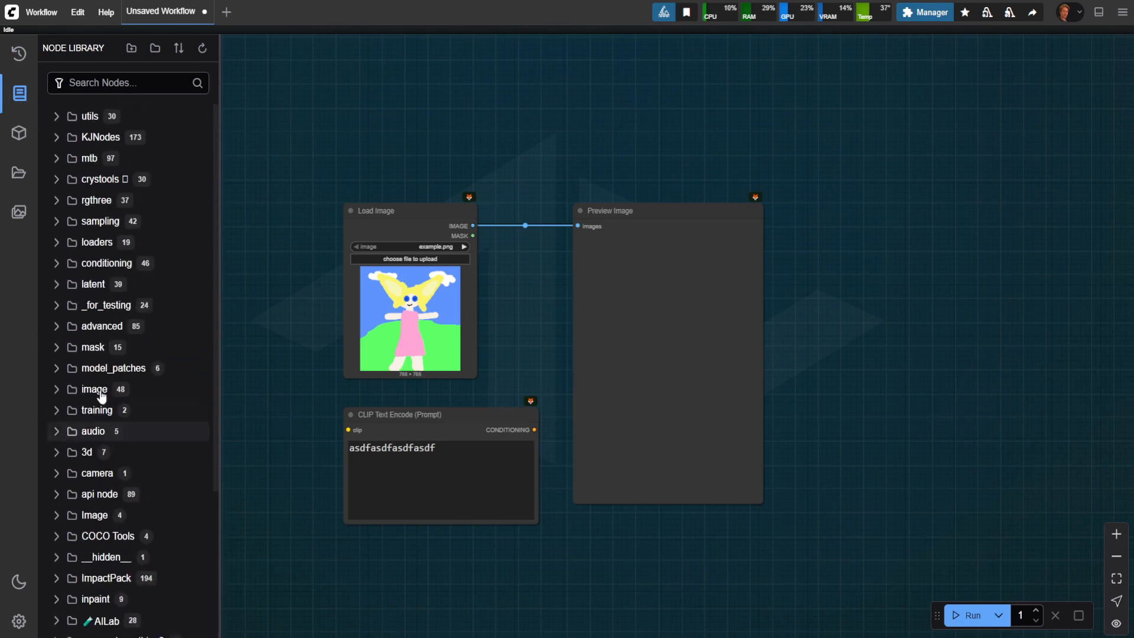
Step: Open the Model Library, expand the checkpoints folder to view its subfolders, and collapse it again
click(20, 133)
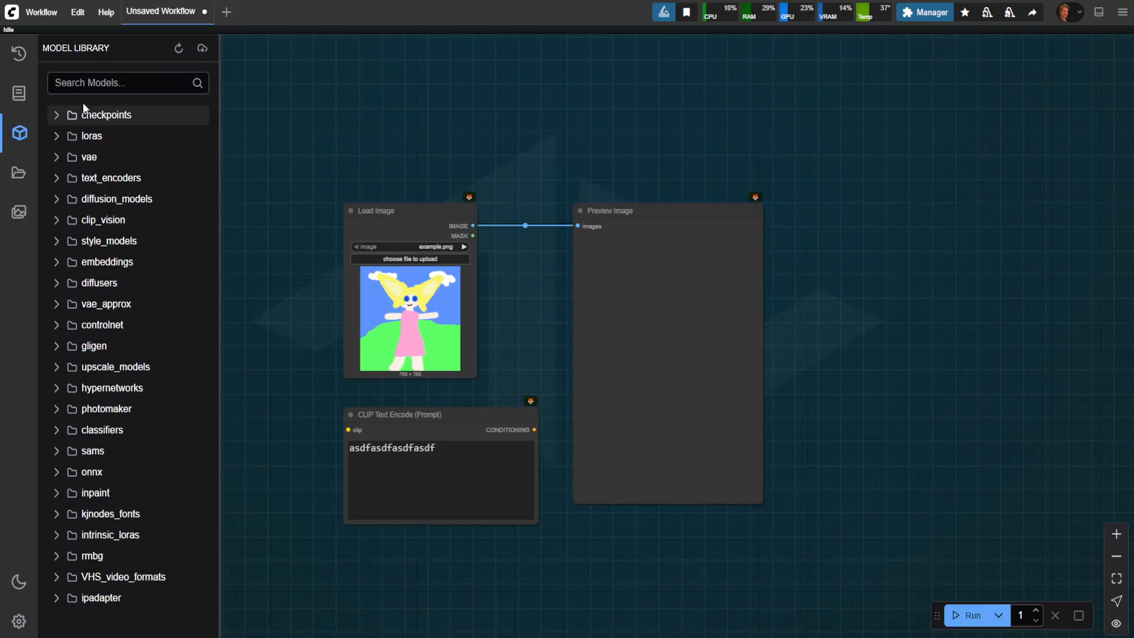
click(55, 118)
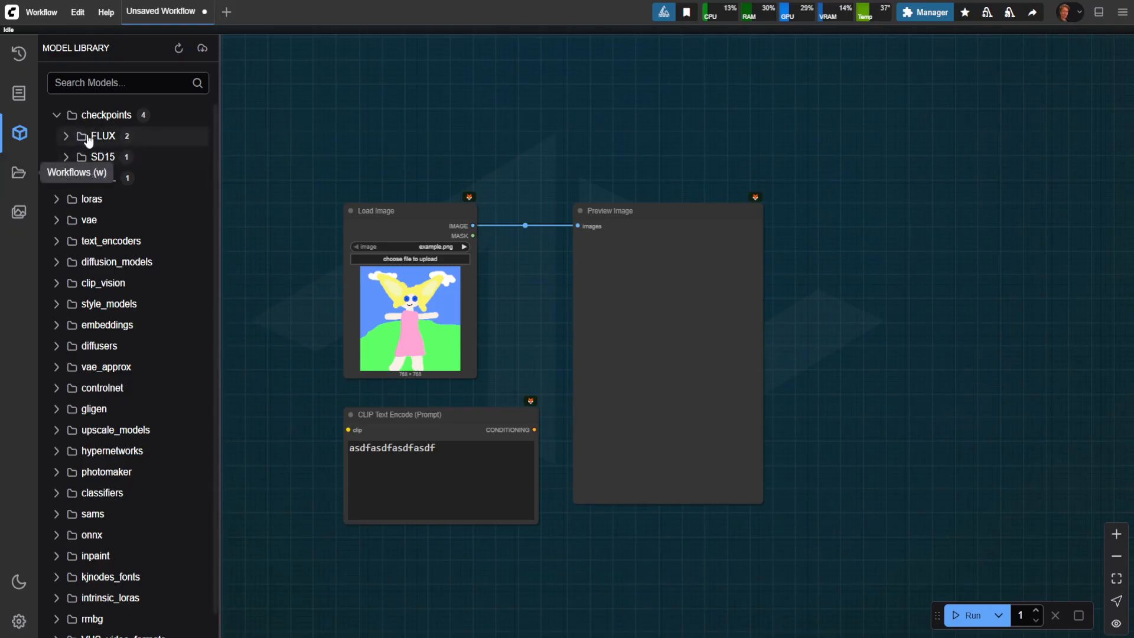
scroll(105, 414, down, 1)
scroll(89, 295, up, 1)
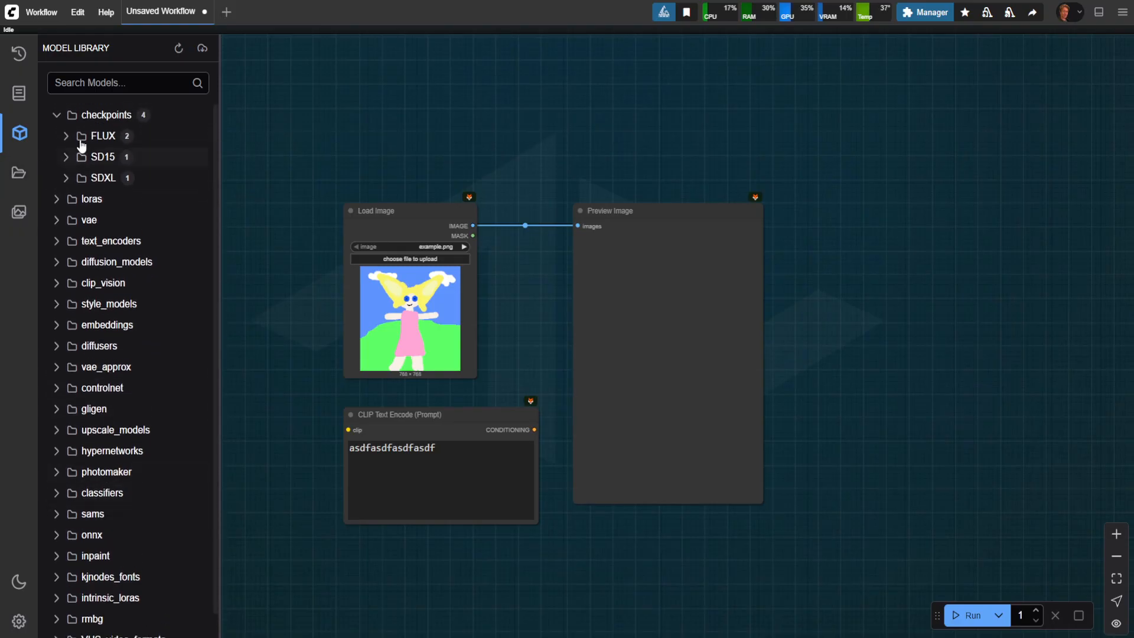
click(57, 115)
Step: Search the Model Library for "flux" and clear the search
click(103, 80)
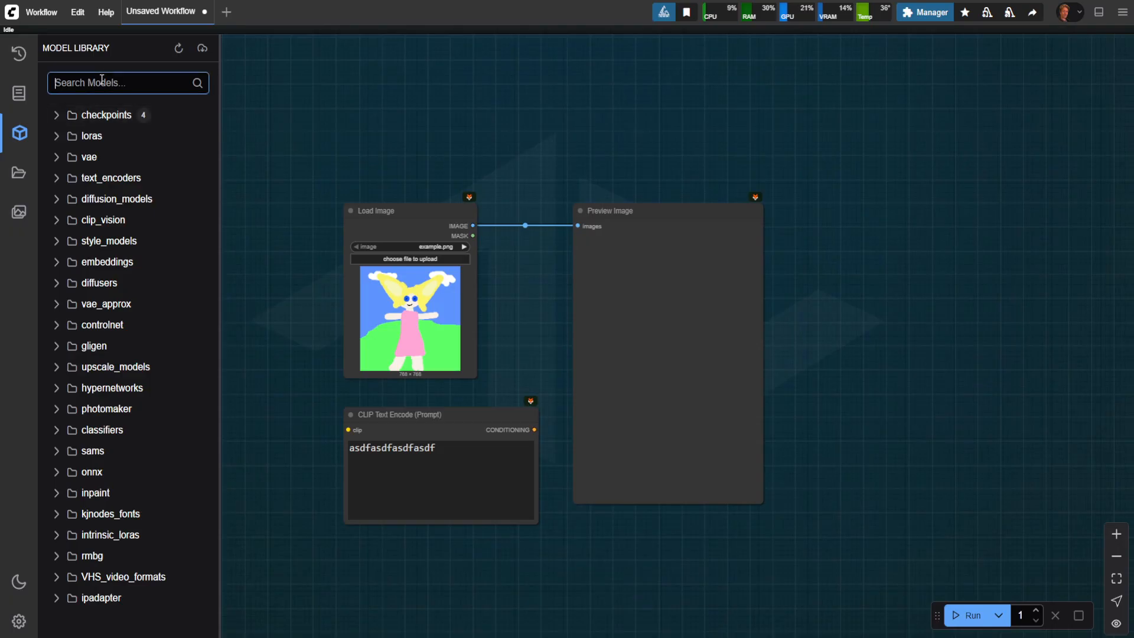
text(flux)
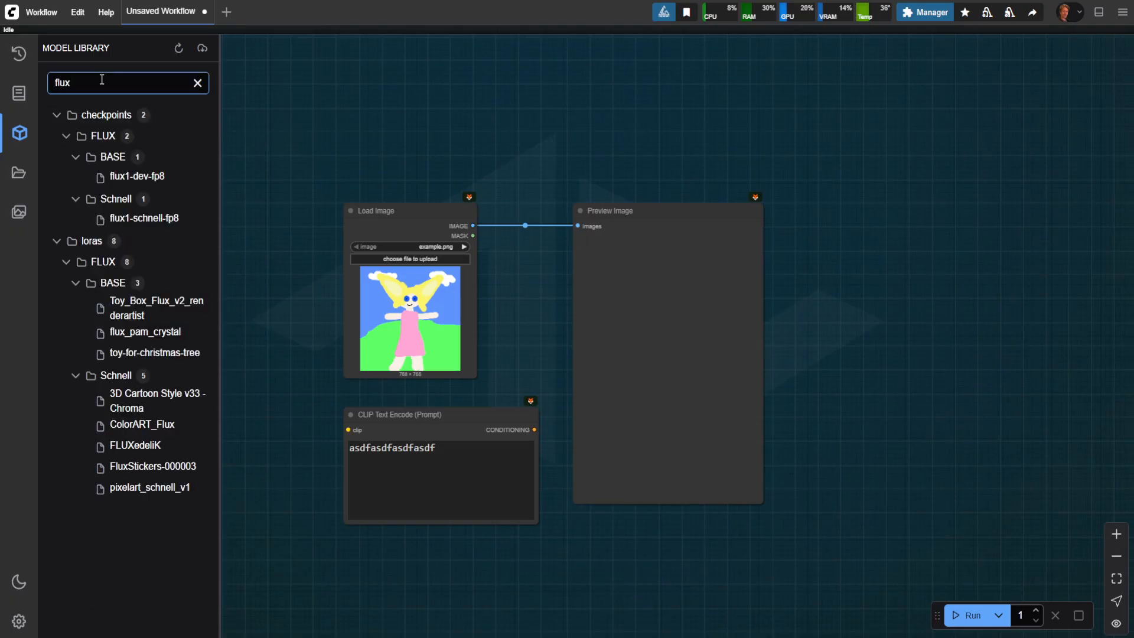
key(BackSpace)
key(BackSpace)
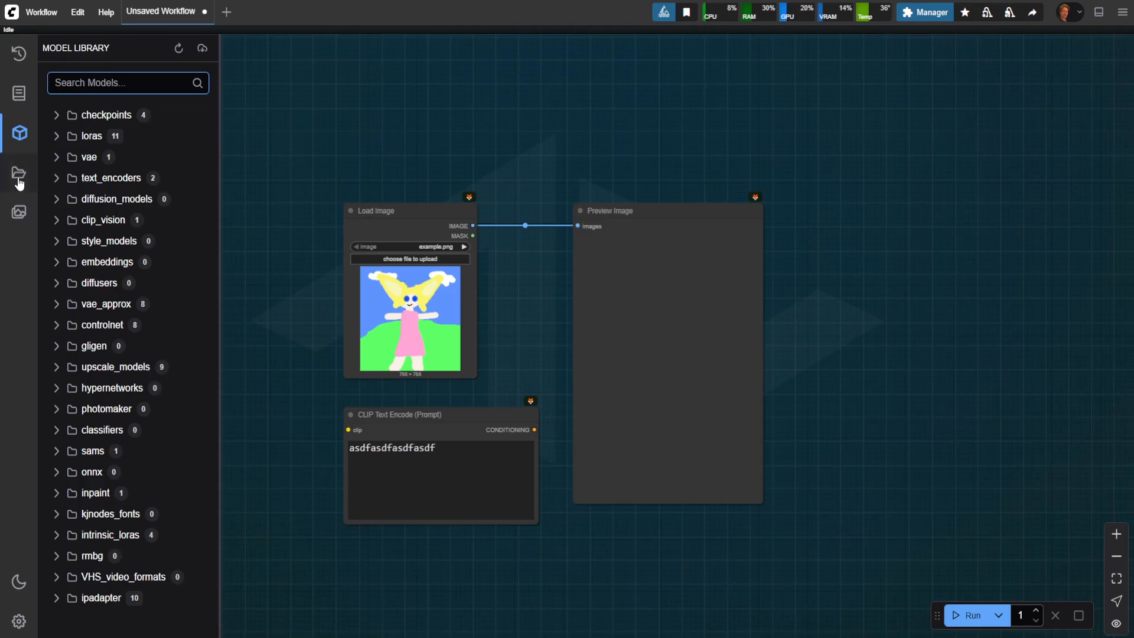
Step: View the input image gallery and the saved workflows list, and close the sidebar to return to the canvas
click(26, 214)
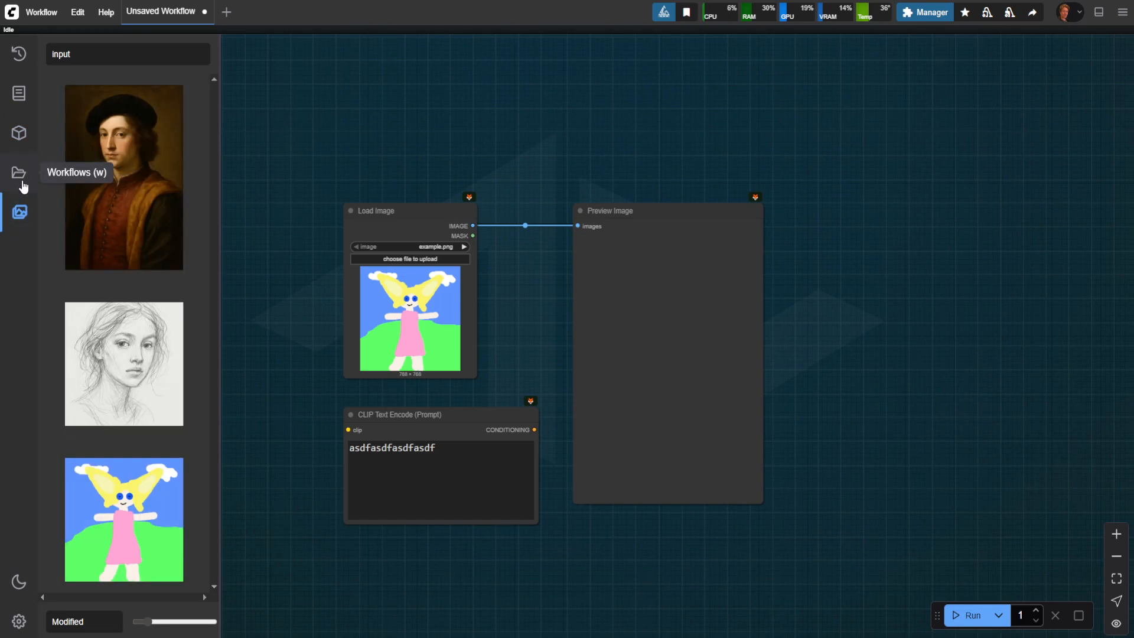
click(23, 183)
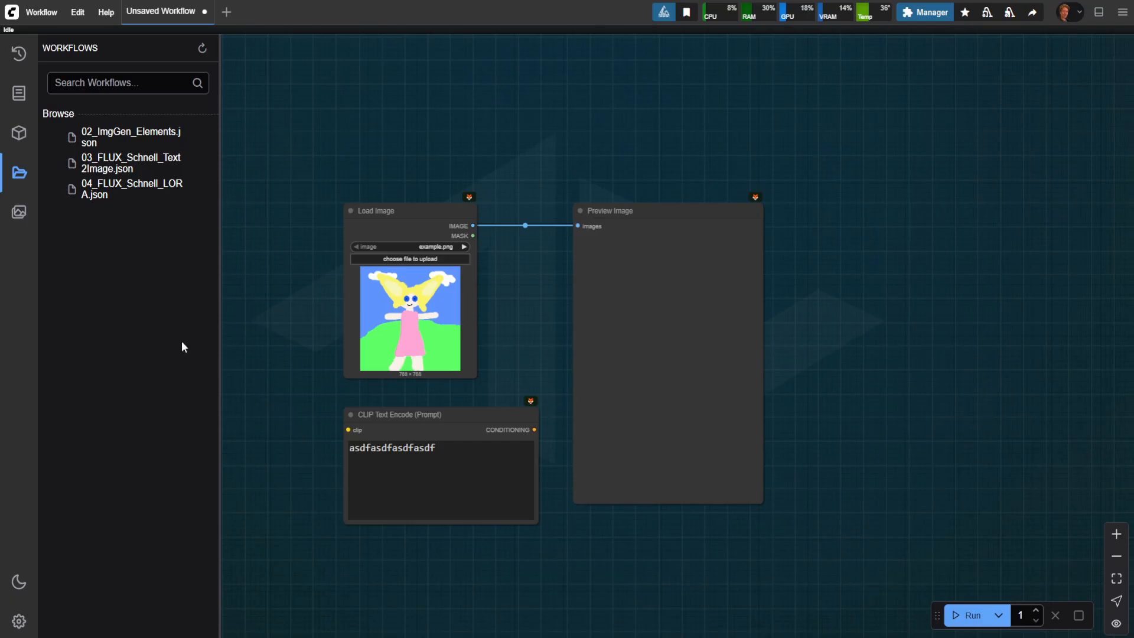
click(15, 178)
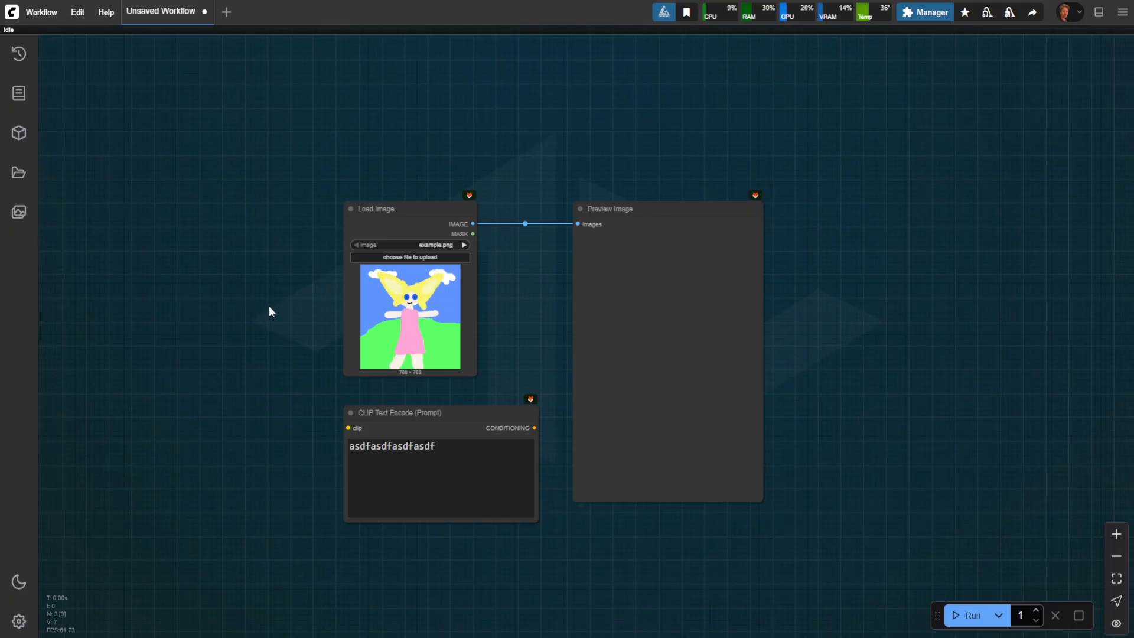
drag(256, 268, 270, 268)
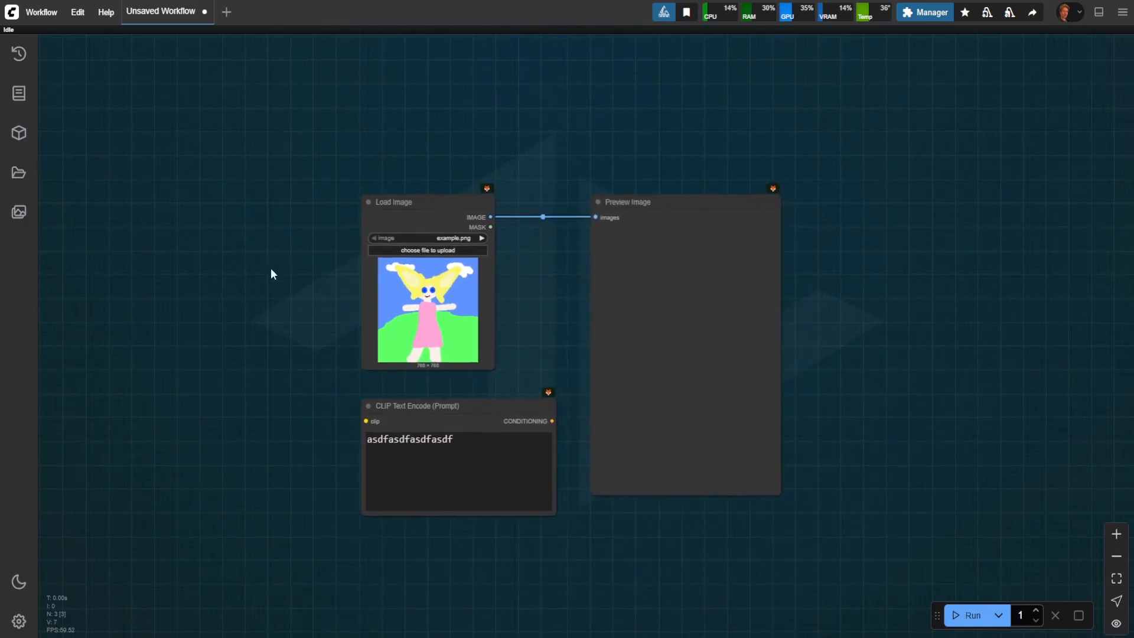